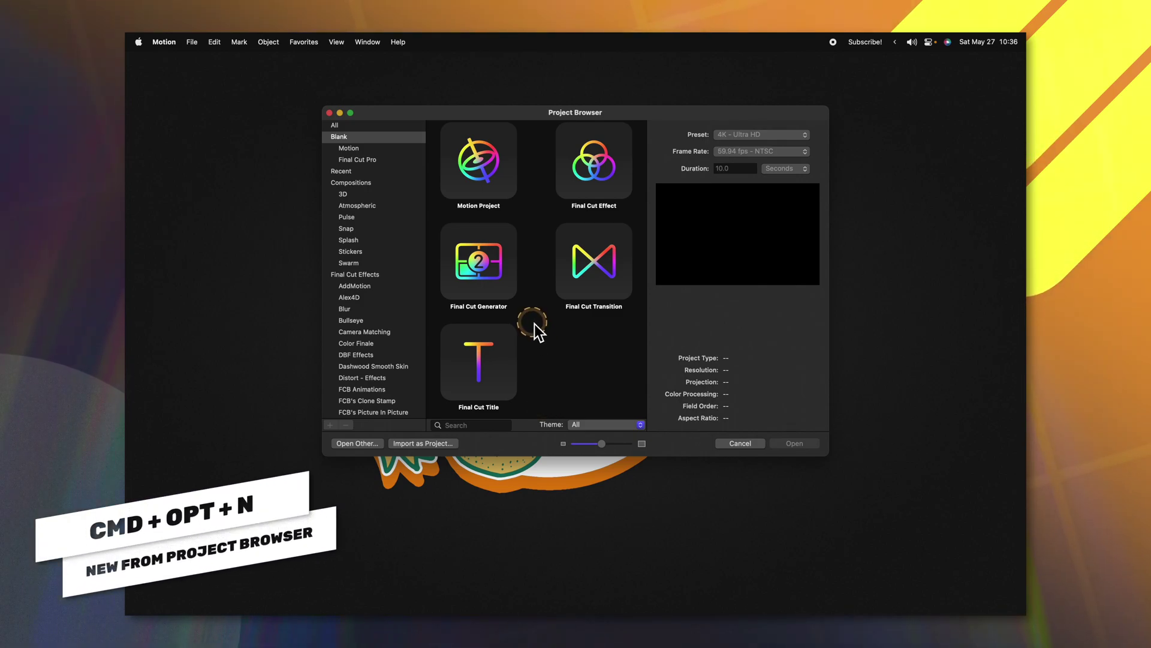
Create a new Final Cut Title project and delete its default text and Title Background layers.
left_click(509, 351)
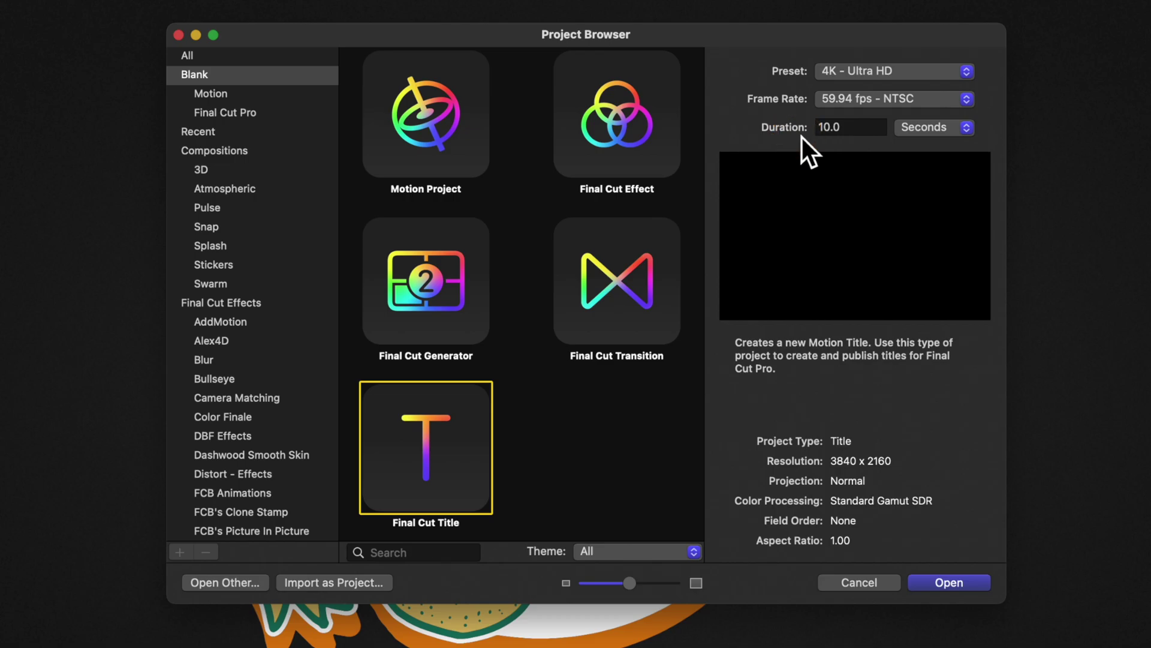
left_click(949, 582)
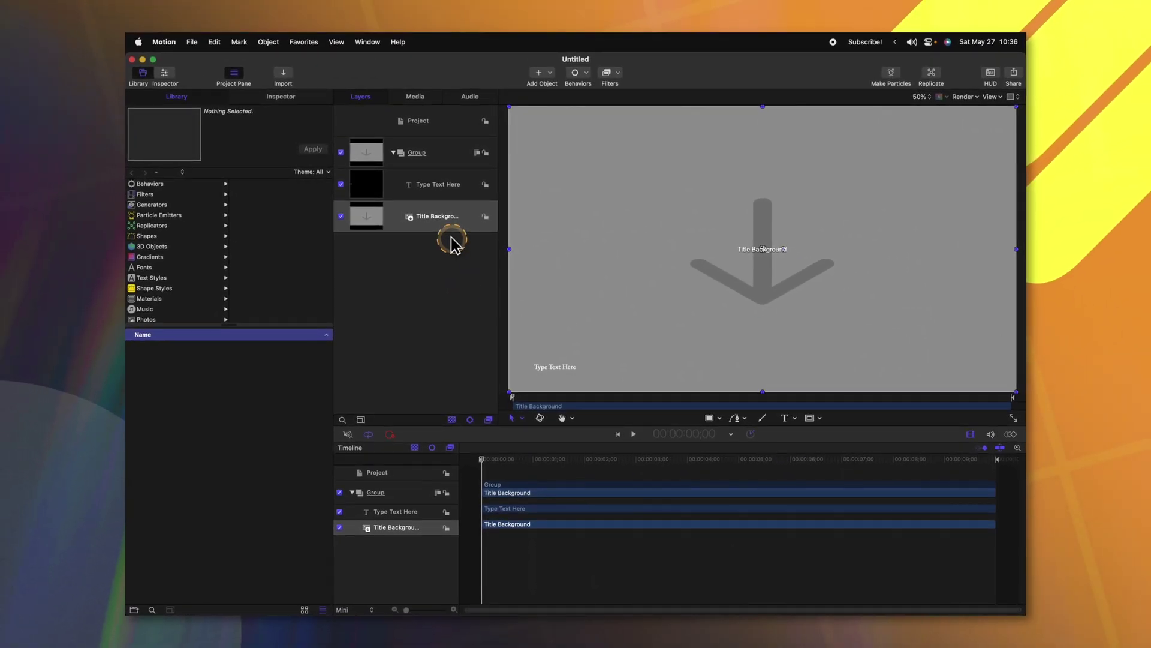
left_click(450, 227)
left_click(447, 195, "shift")
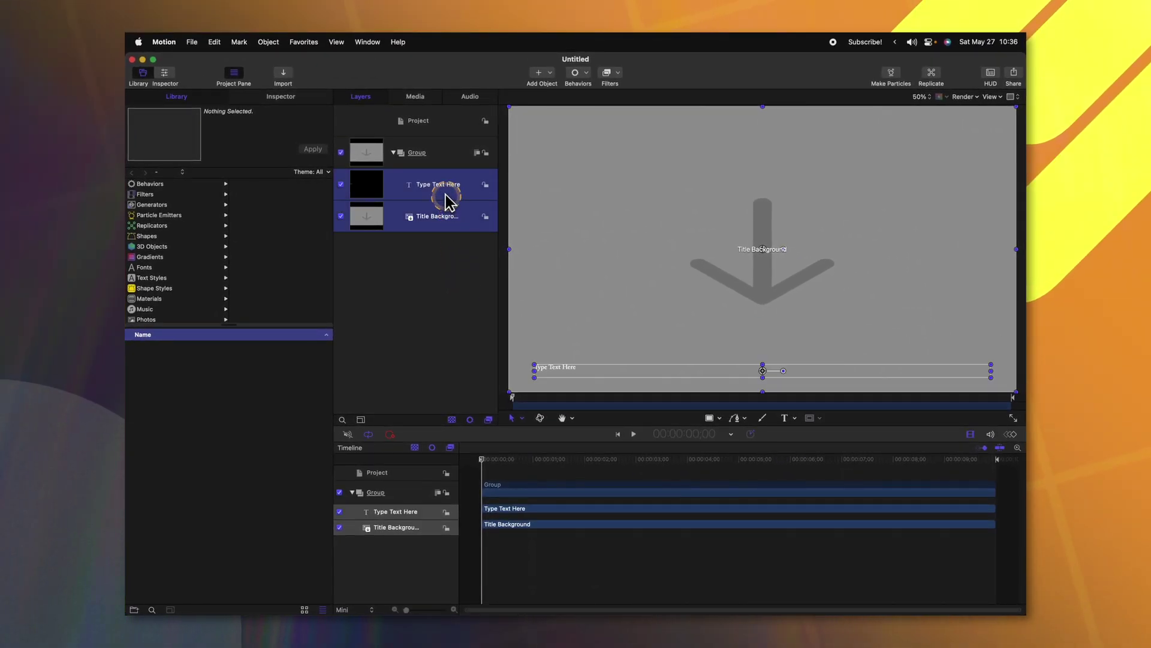
key("BackSpace")
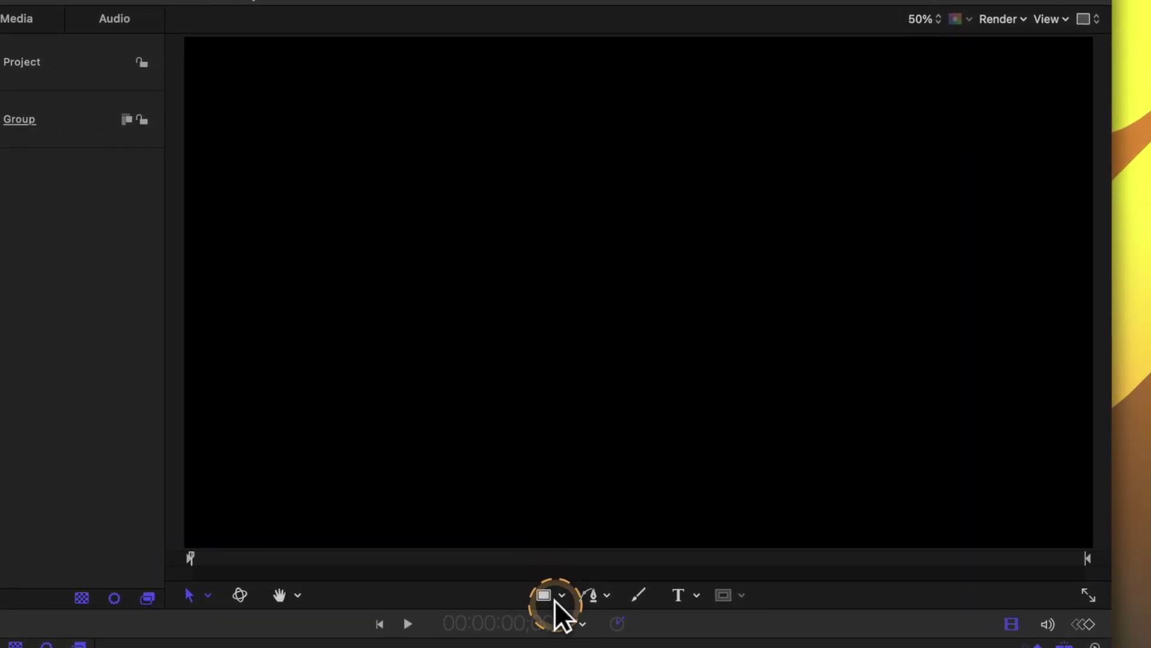
Draw a small white square about 173 in size just left of the canvas centre and turn off its outline.
left_click(560, 599)
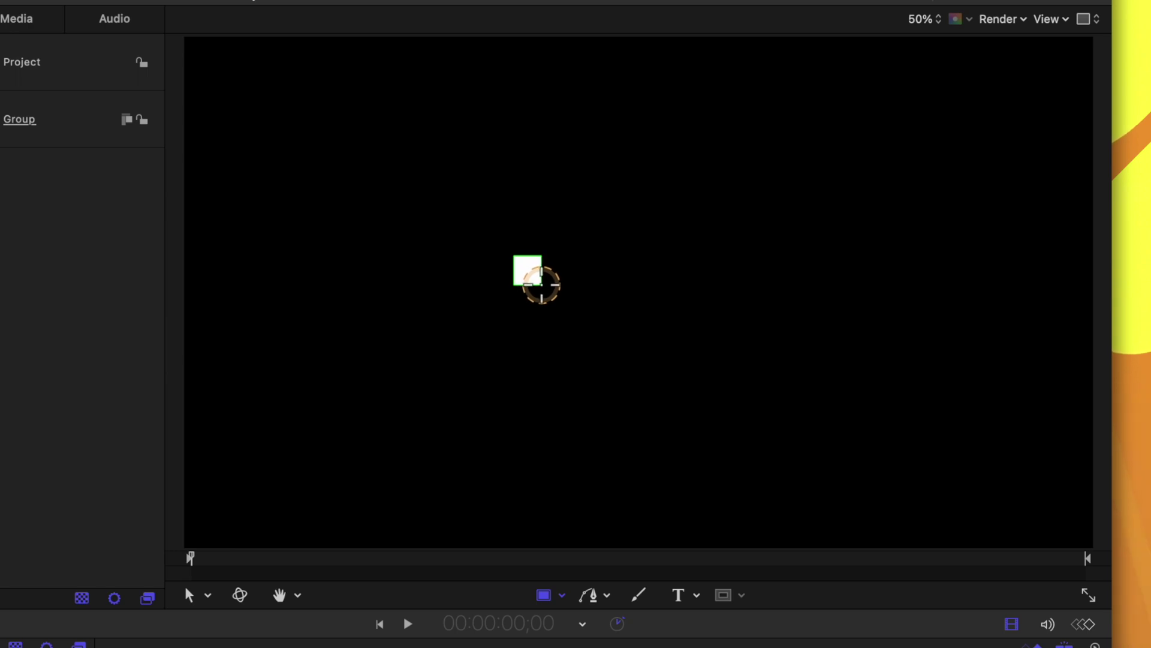
left_click_drag(550, 287, 550, 290)
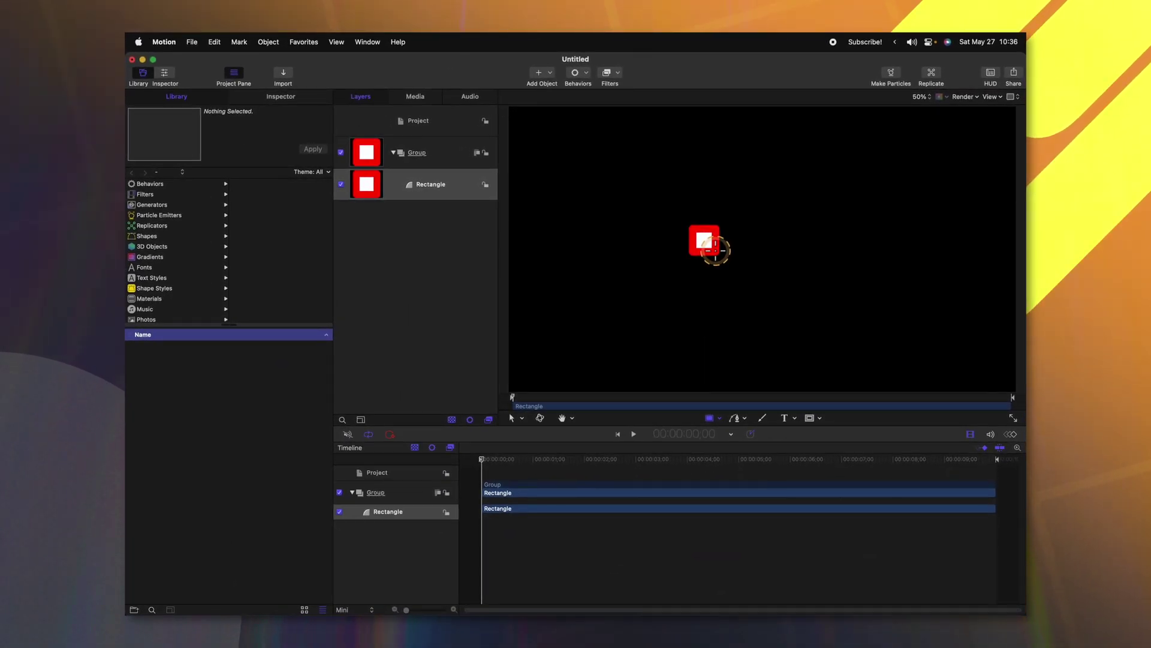
left_click(287, 97)
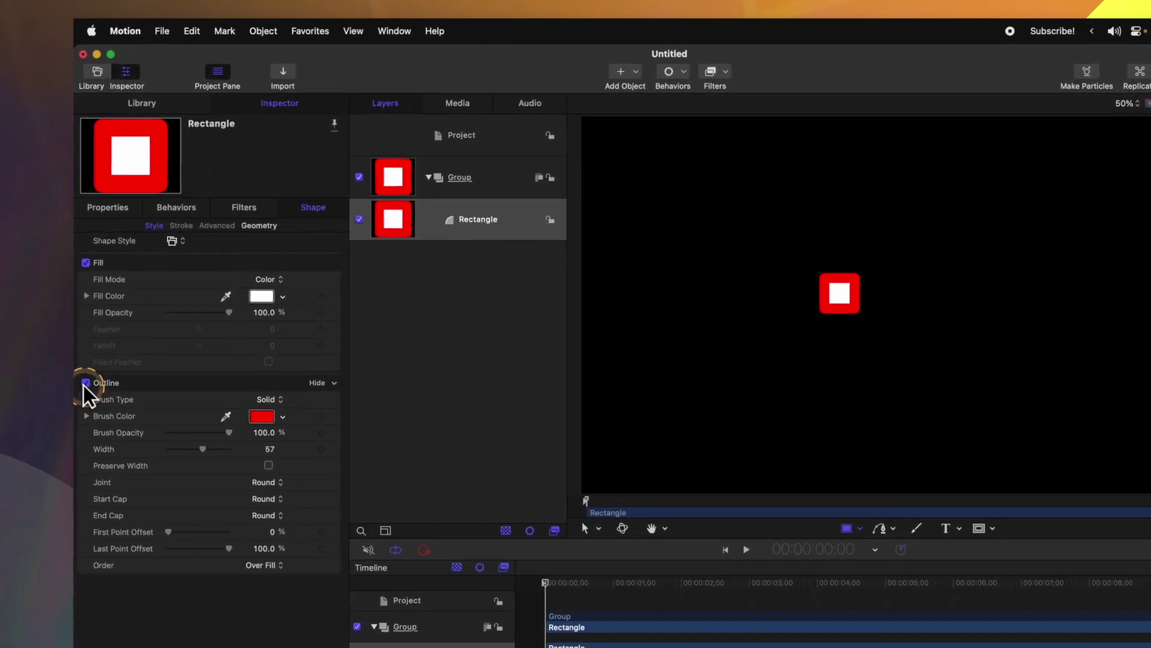
left_click(134, 307)
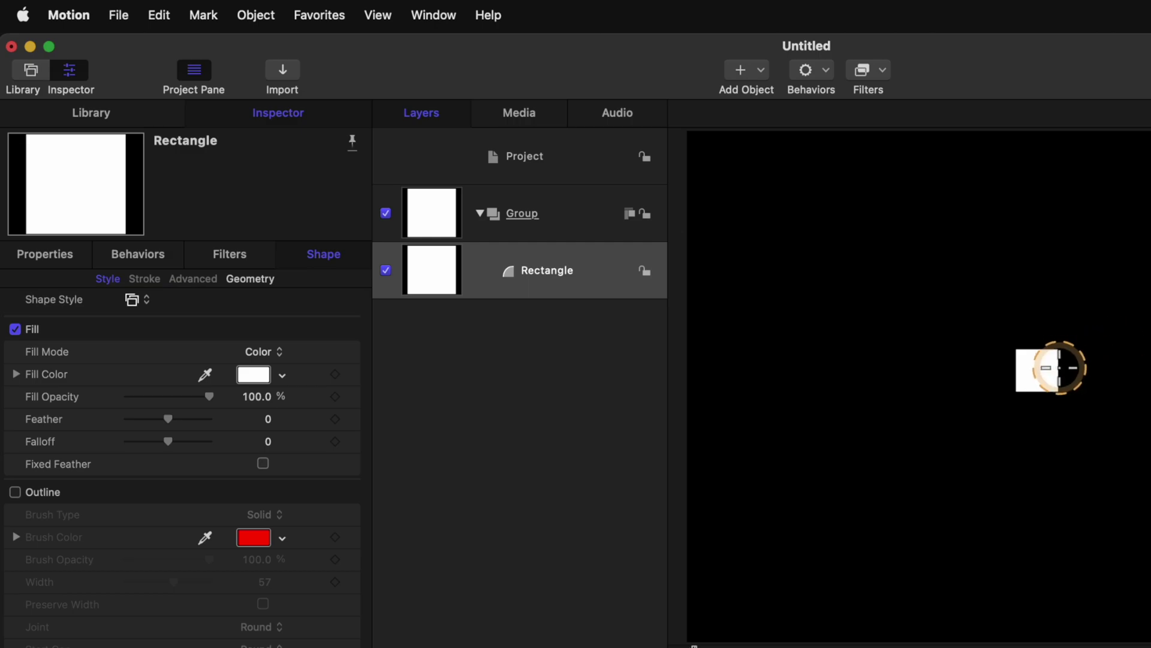
Round the square's corners with a roundness of 16.
left_click(256, 282)
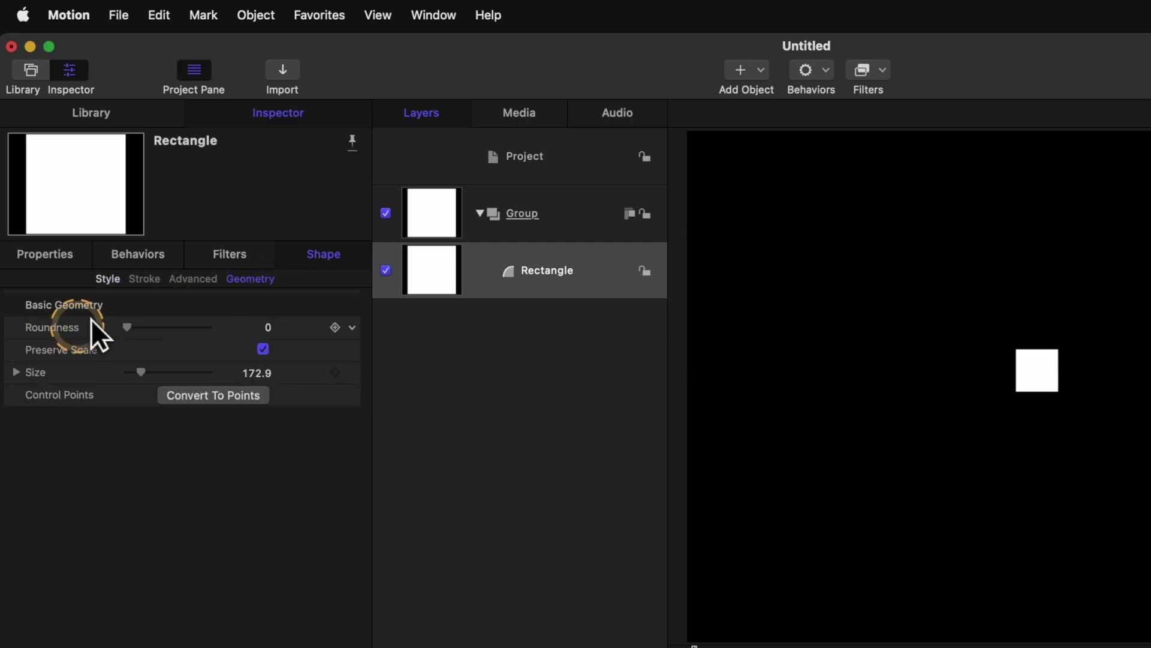
left_click_drag(153, 329, 155, 328)
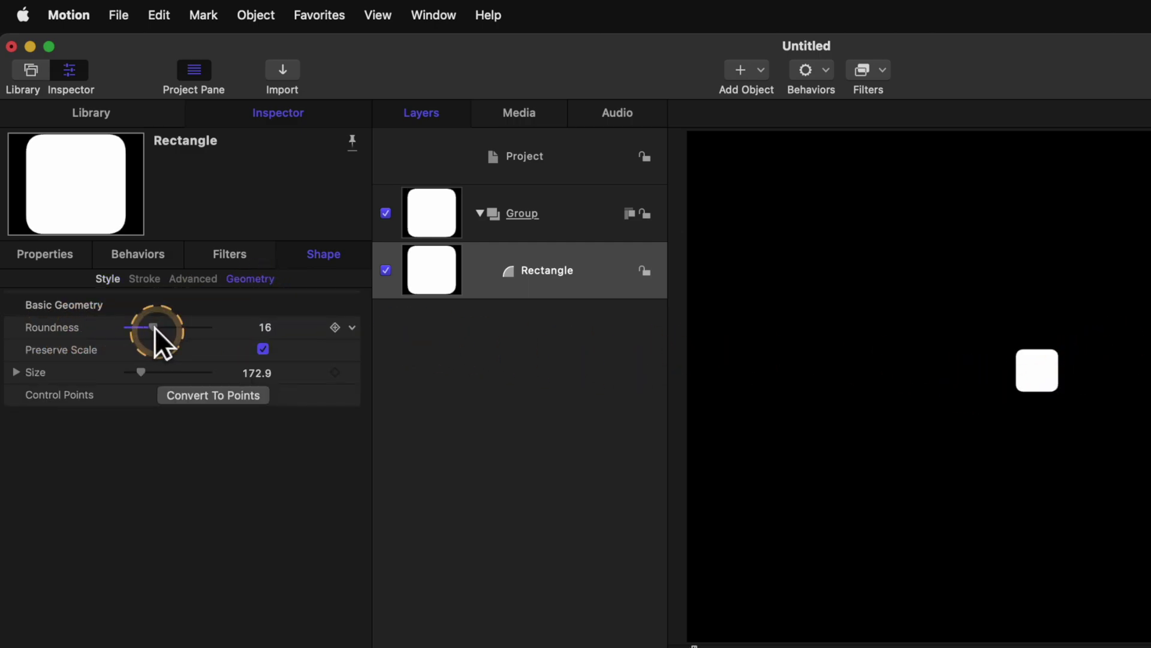
left_click(107, 278)
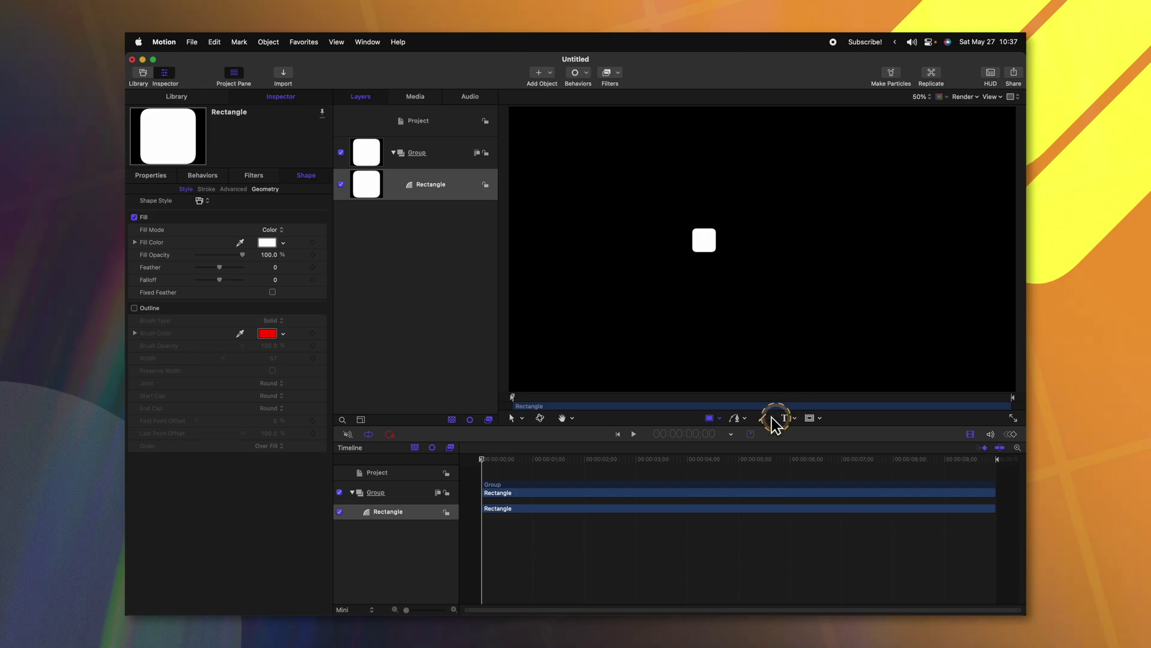
Draw an open three-point Bezier checkmark with a curved upper end over the square and turn off its fill.
left_click(737, 421)
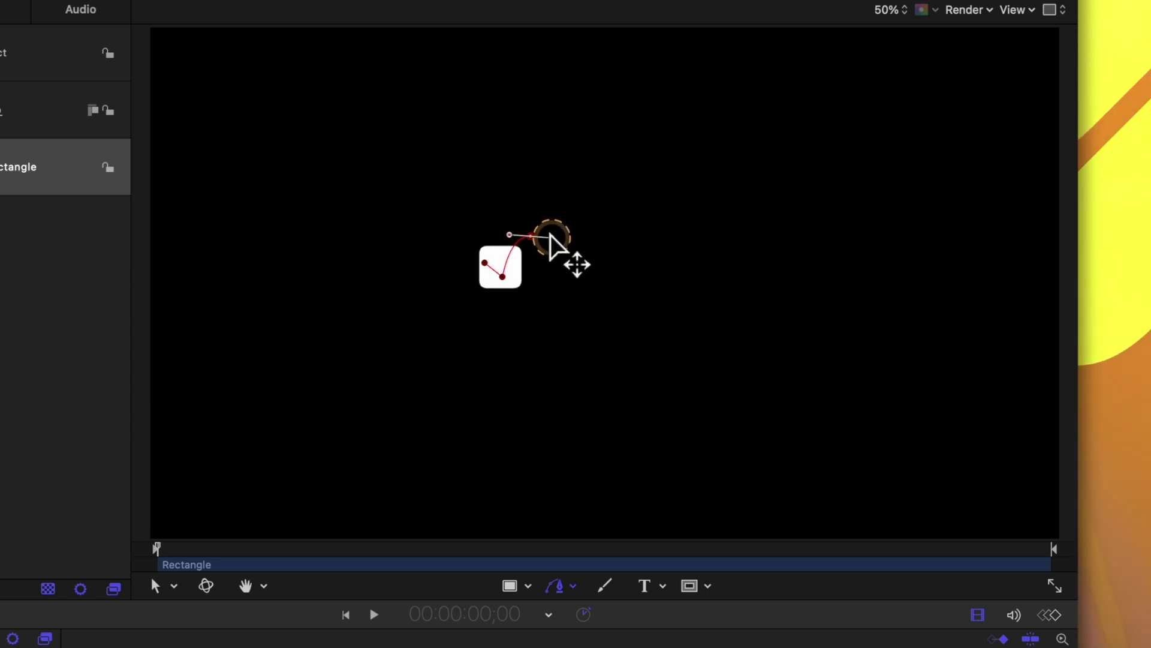
double_click(550, 237)
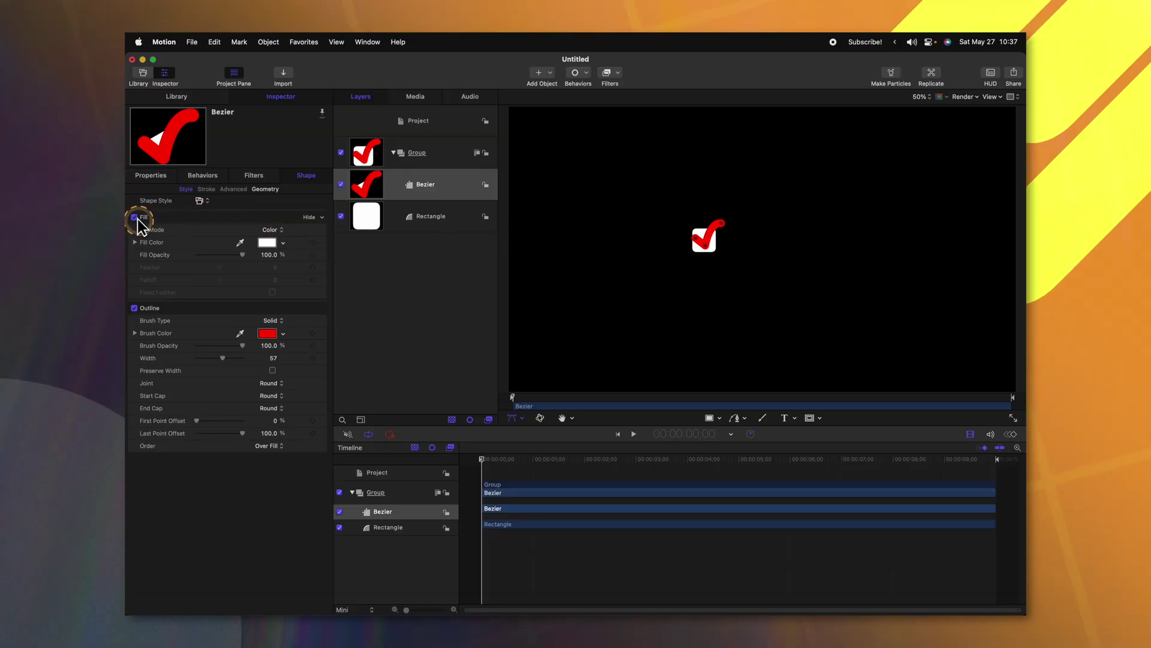
left_click(133, 217)
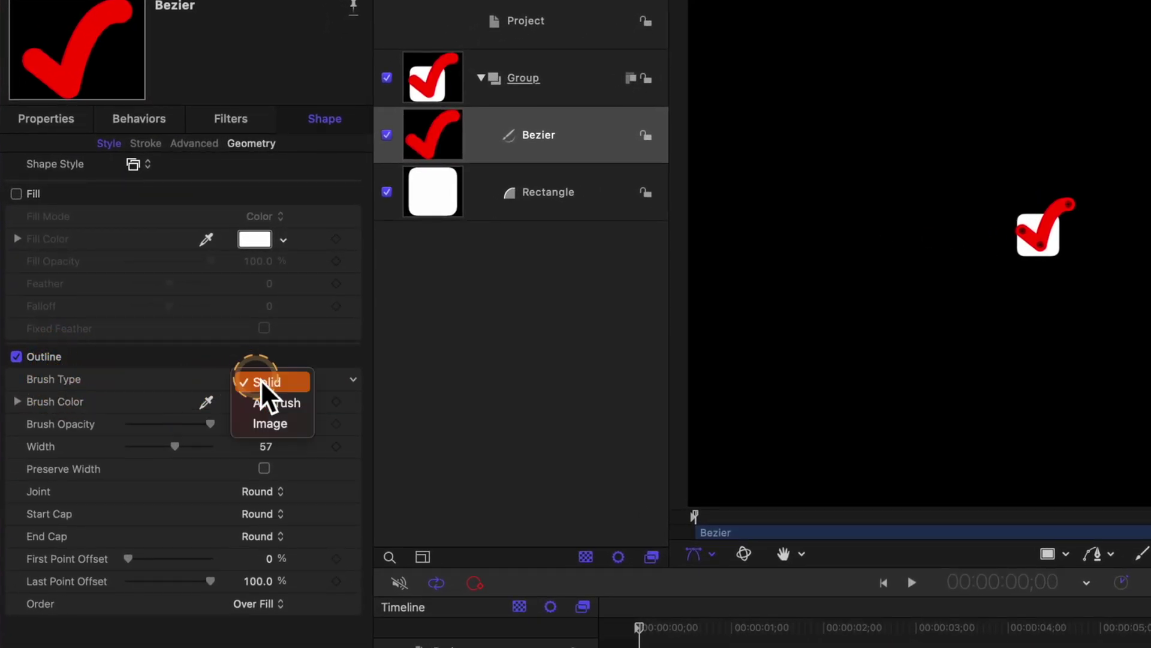
Change the checkmark's outline brush type to Airbrush and remove the 0% opacity tag from its brush profile for a solid edge.
left_click(266, 409)
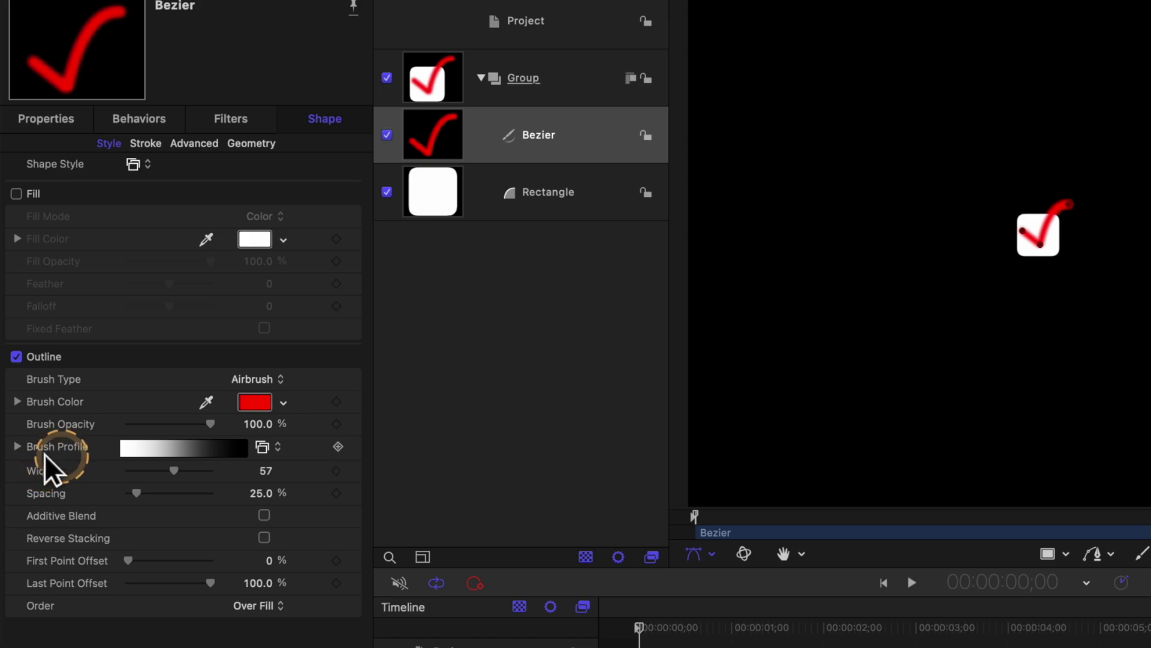
left_click(17, 446)
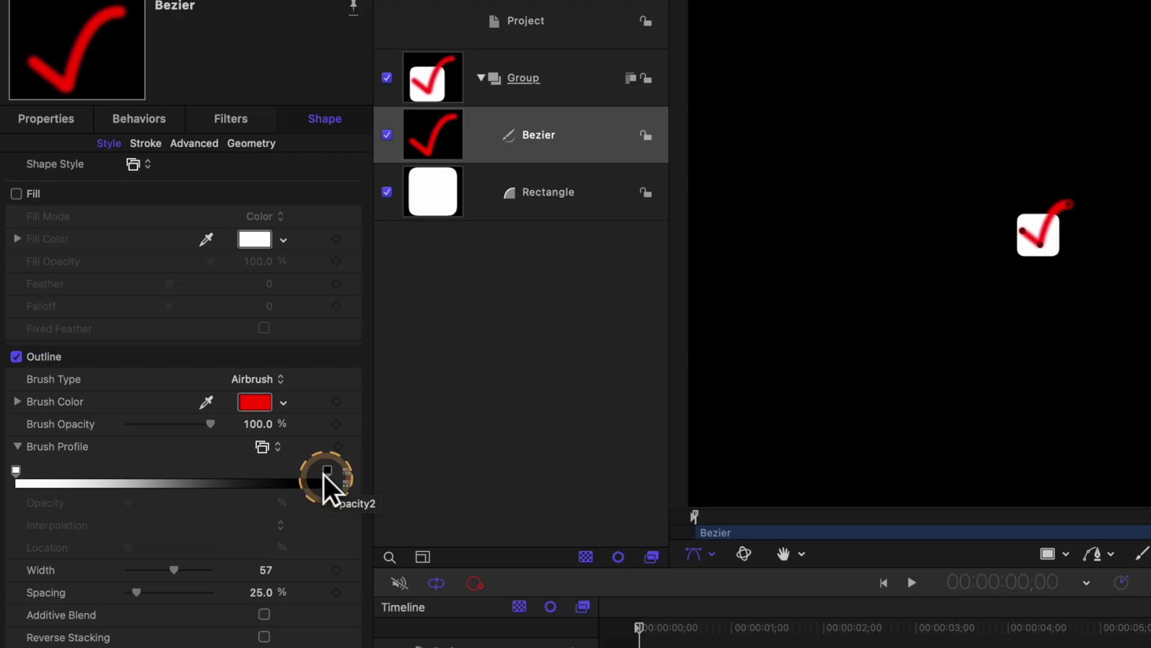
left_click(327, 471)
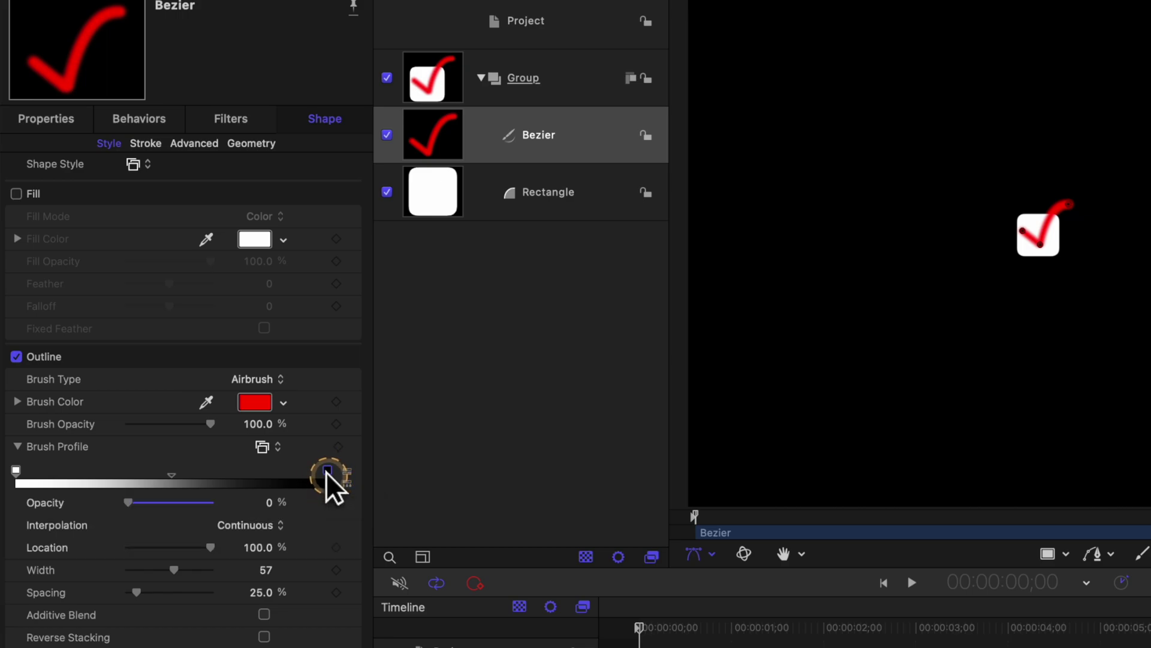
left_click_drag(326, 472, 397, 416)
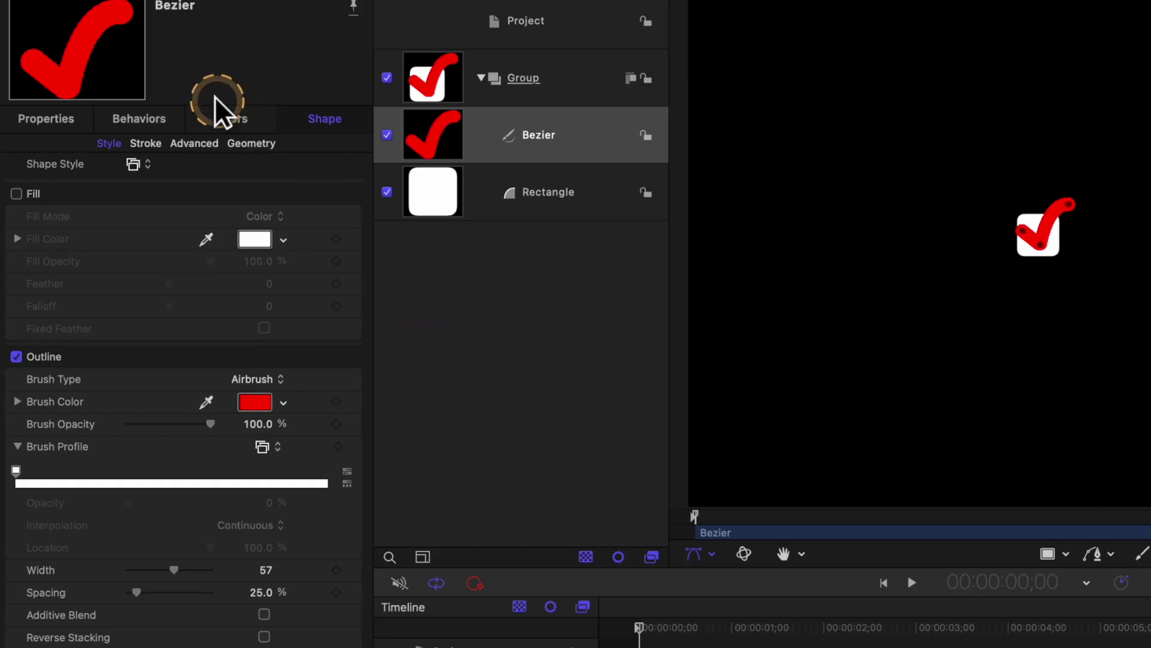
Taper the checkmark's tip by lowering the end point of its Width Over Stroke curve.
left_click(145, 145)
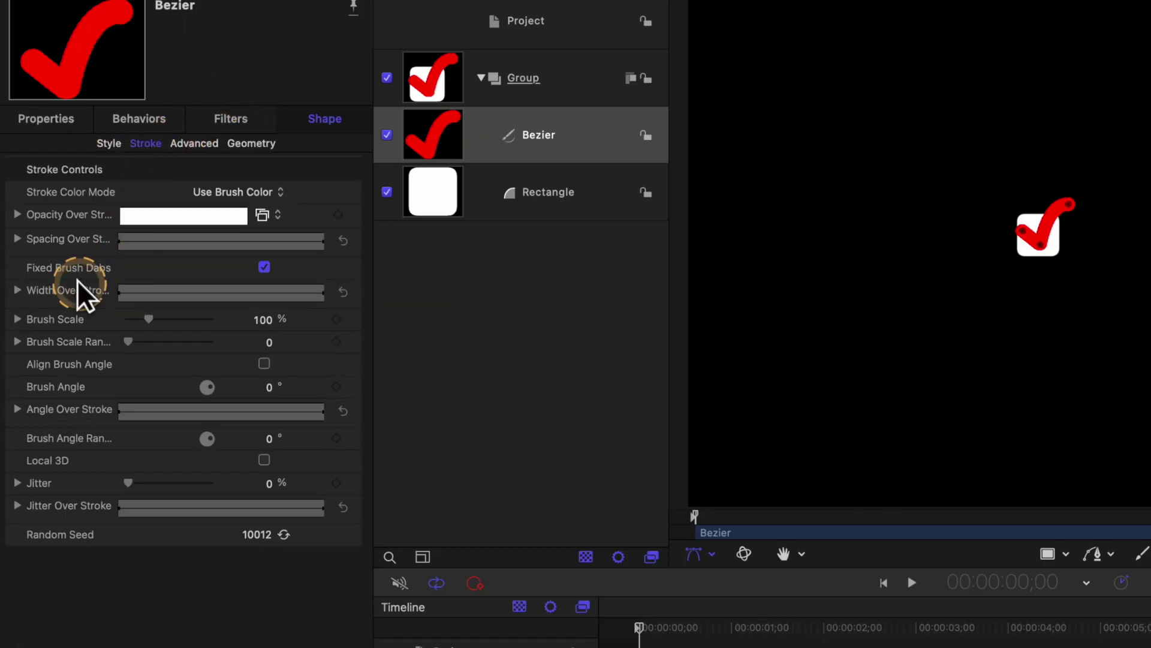
left_click(18, 290)
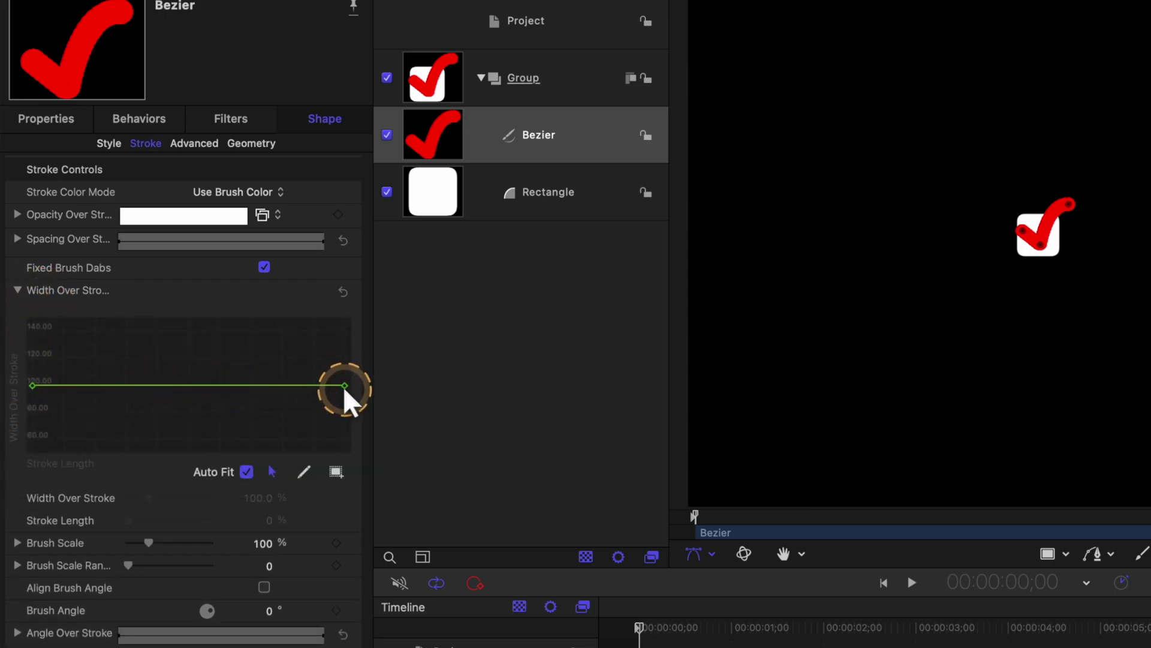
left_click_drag(345, 385, 344, 438)
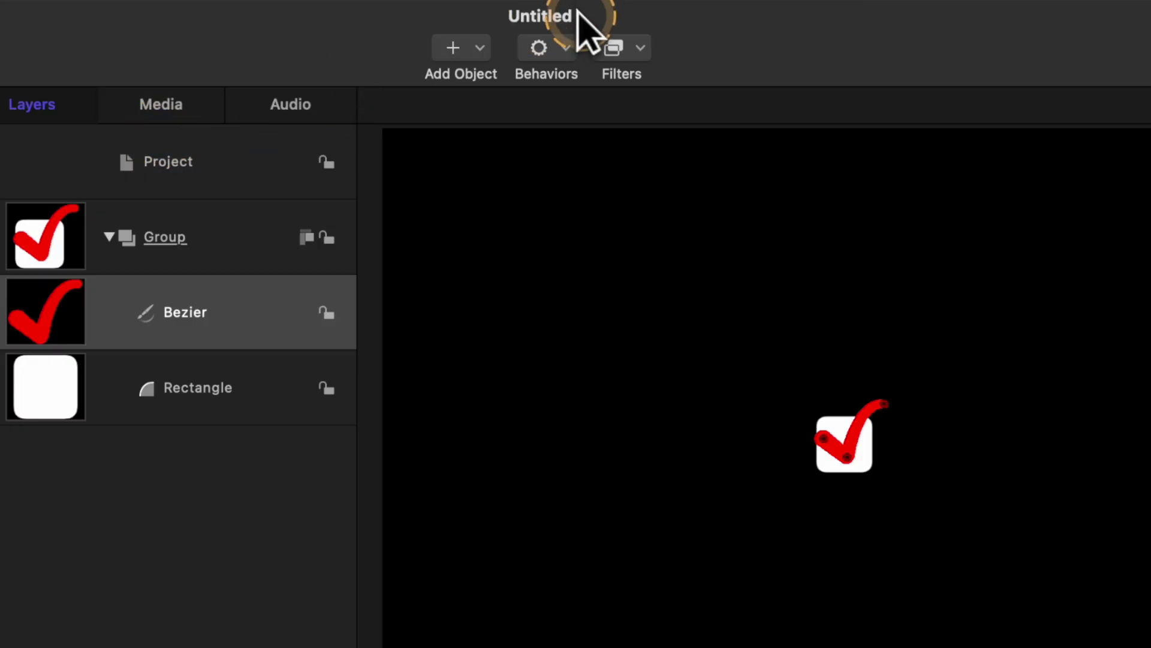
Add the Write On shape behavior to the checkmark and scrub through the timeline to preview the drawing.
left_click(561, 48)
mouse_move(618, 300)
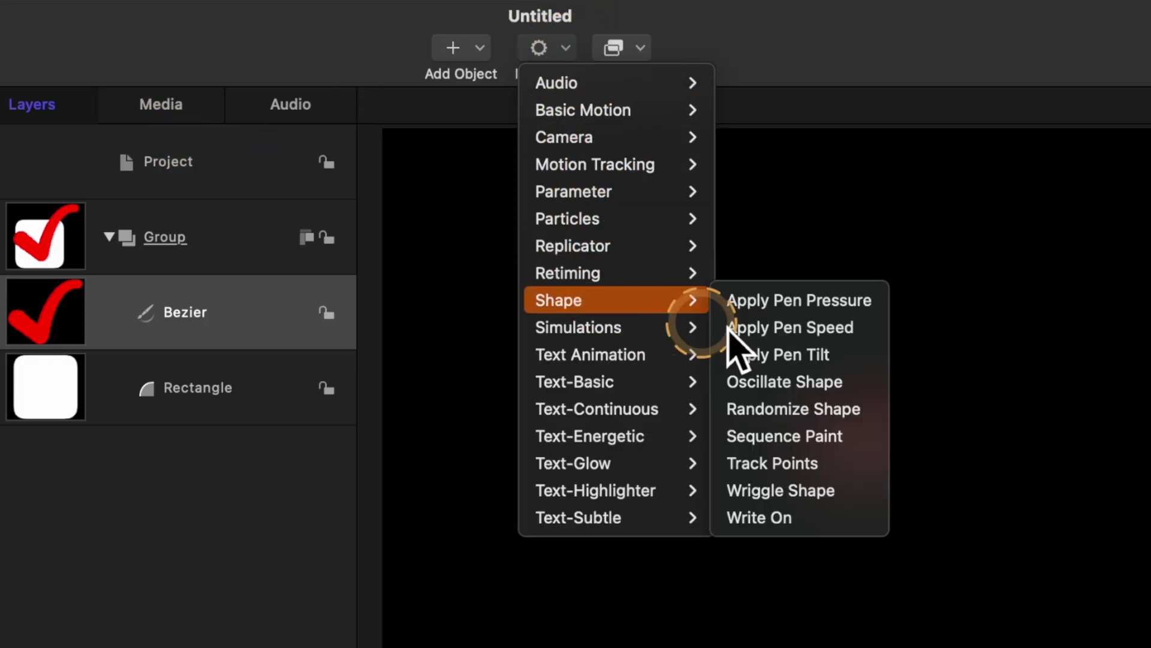
left_click(762, 515)
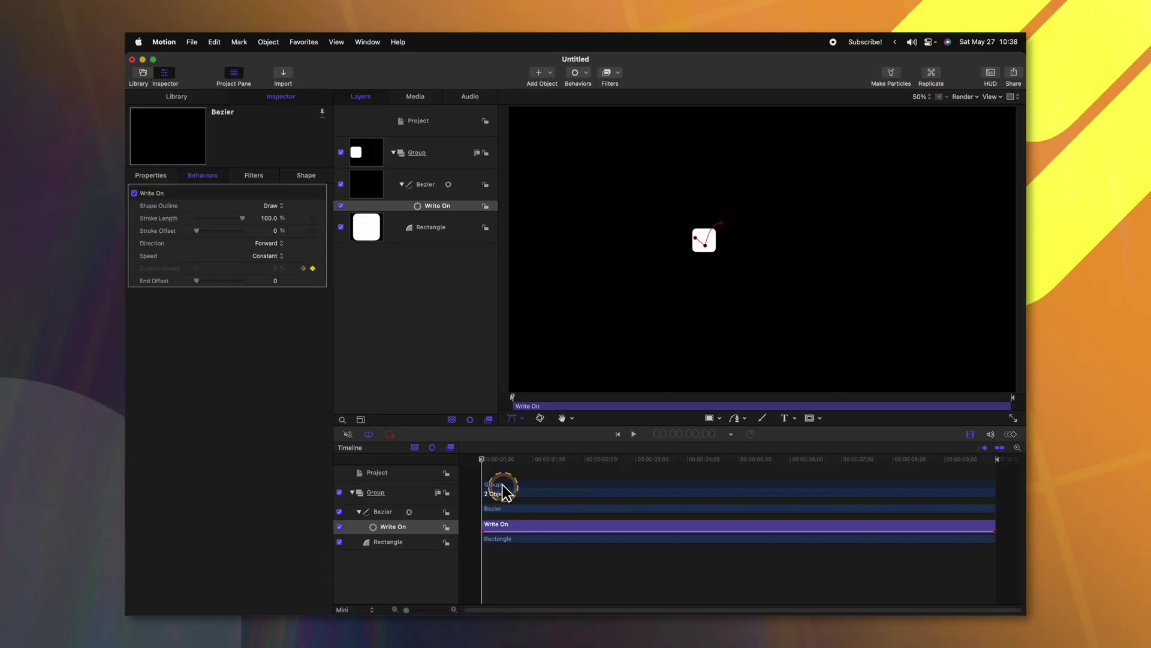
left_click_drag(494, 458, 690, 465)
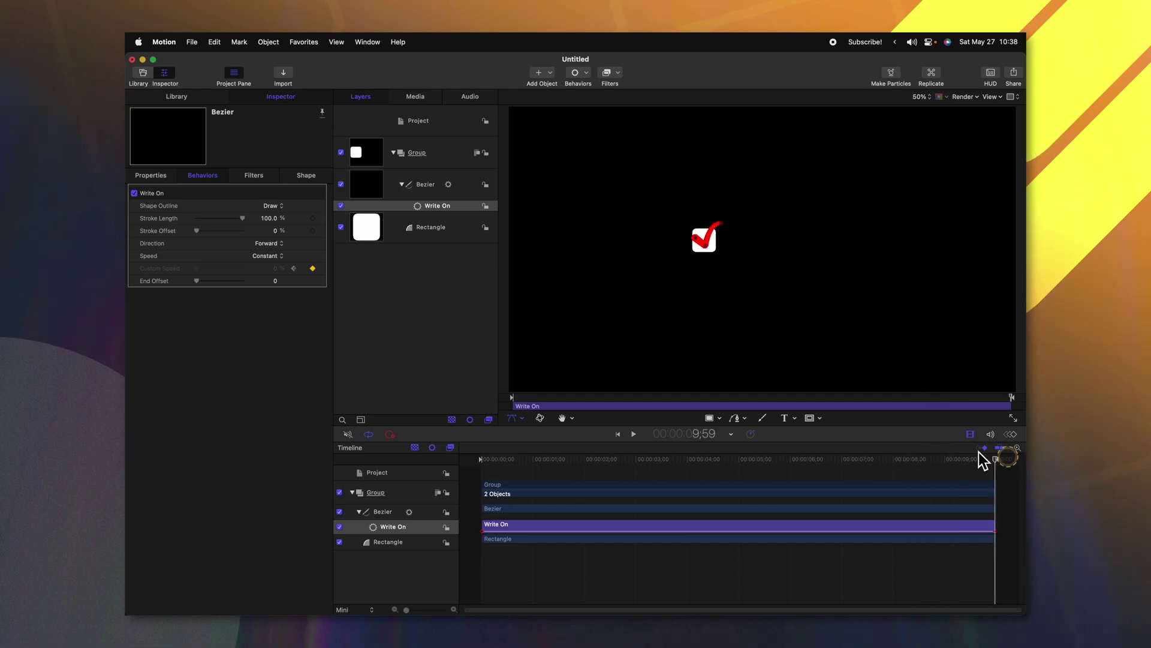
Trim the Write On behavior's out point to frame 20 and play back the animation from the start.
mouse_move(561, 459)
left_mouse_down()
mouse_move(442, 478)
mouse_move(512, 464)
mouse_move(498, 459)
left_mouse_up()
key("o")
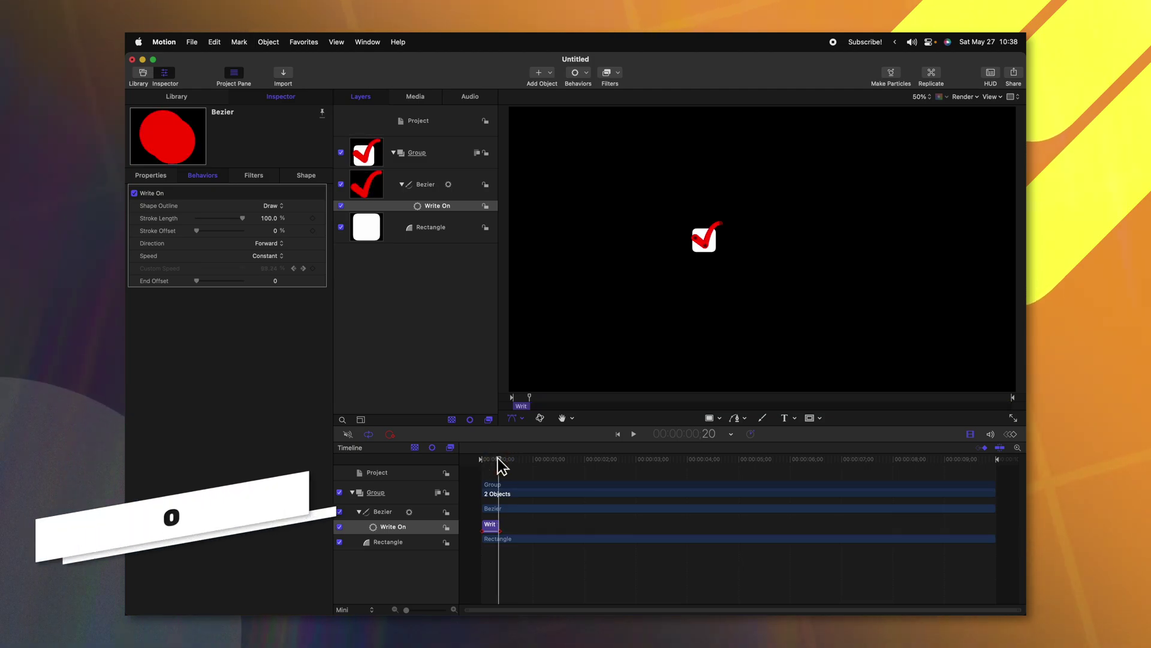
left_click(452, 456)
key("space")
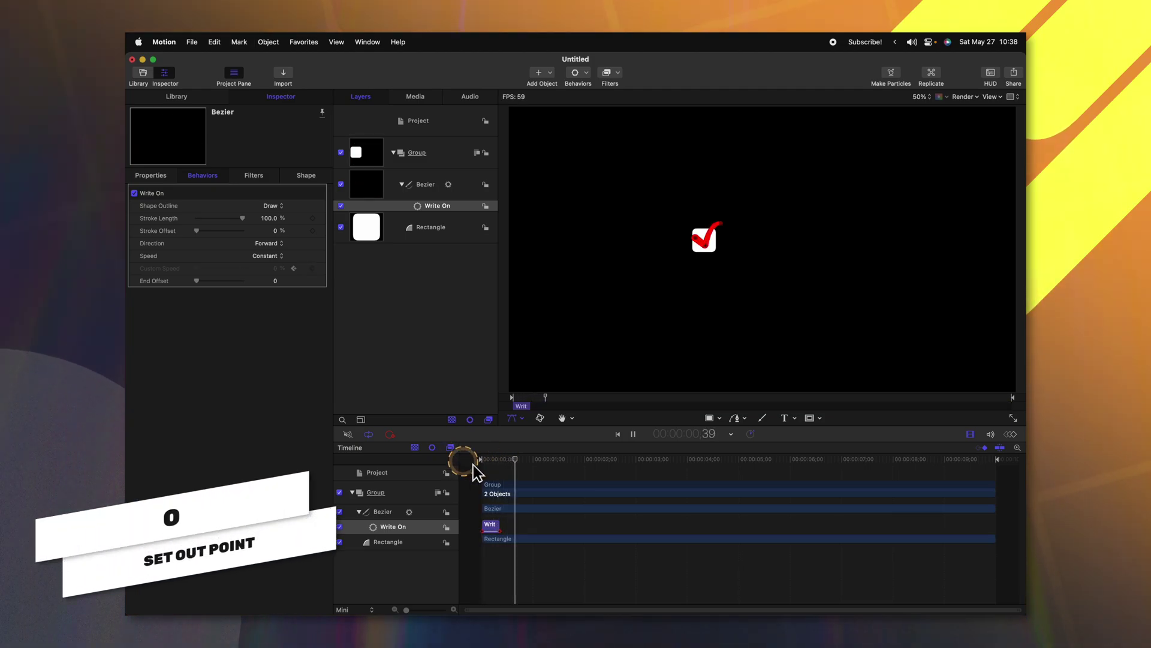
left_click(470, 462)
key("space")
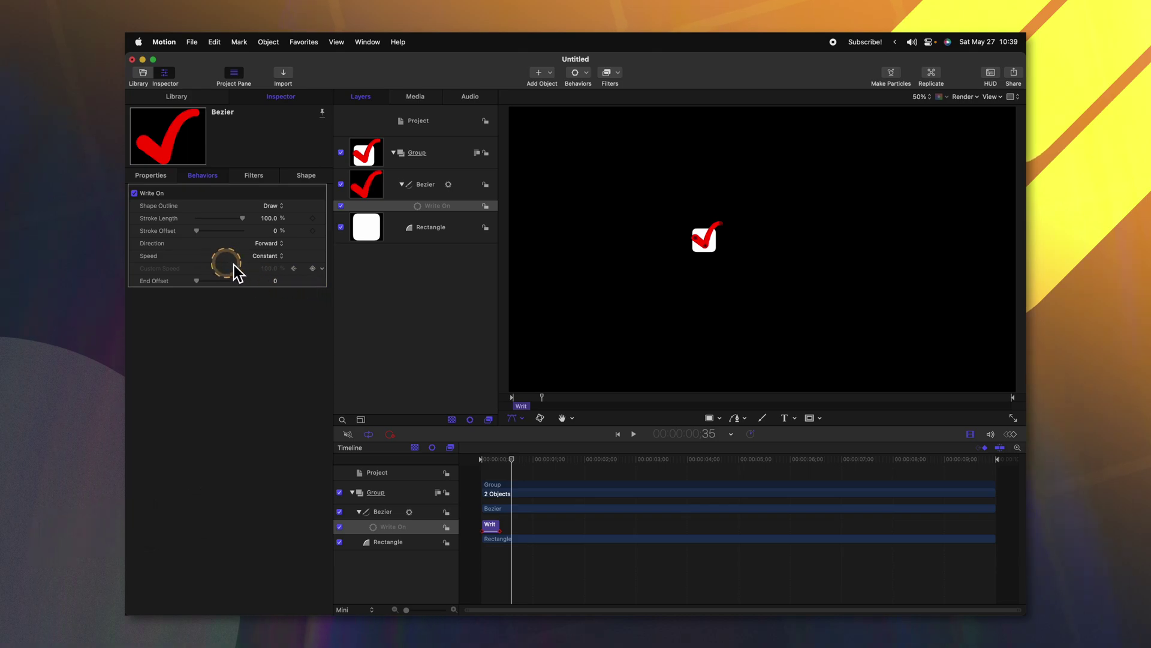
Set the Write On behavior's speed to Ease Both and play back the result.
left_click(268, 255)
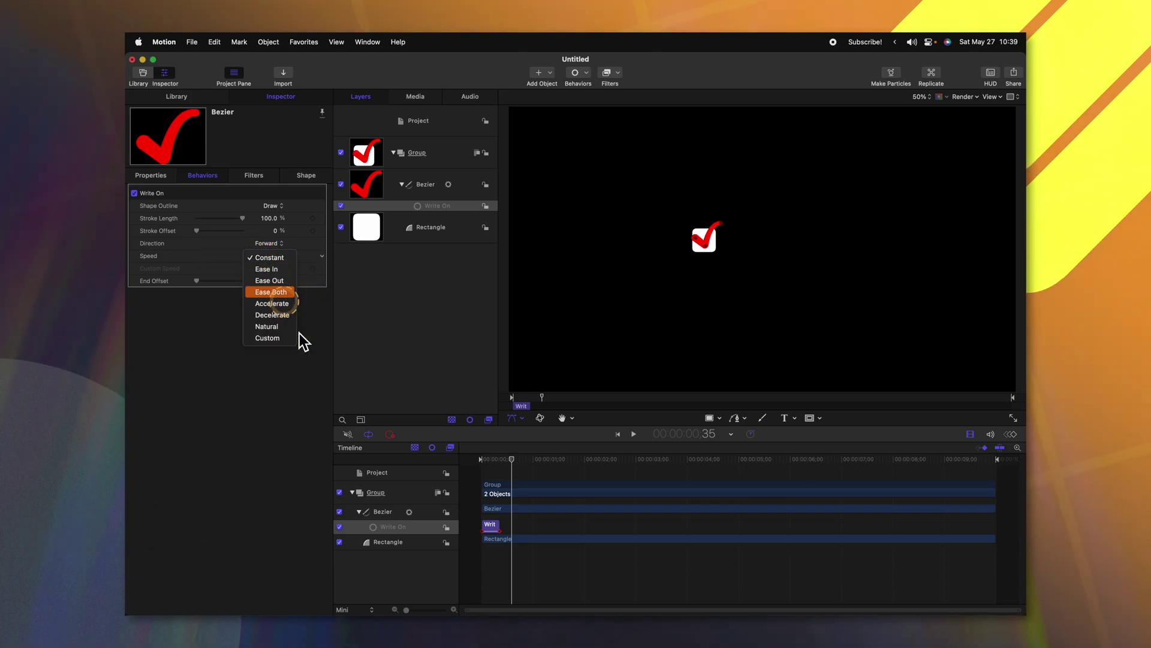
left_click(469, 460)
key("space")
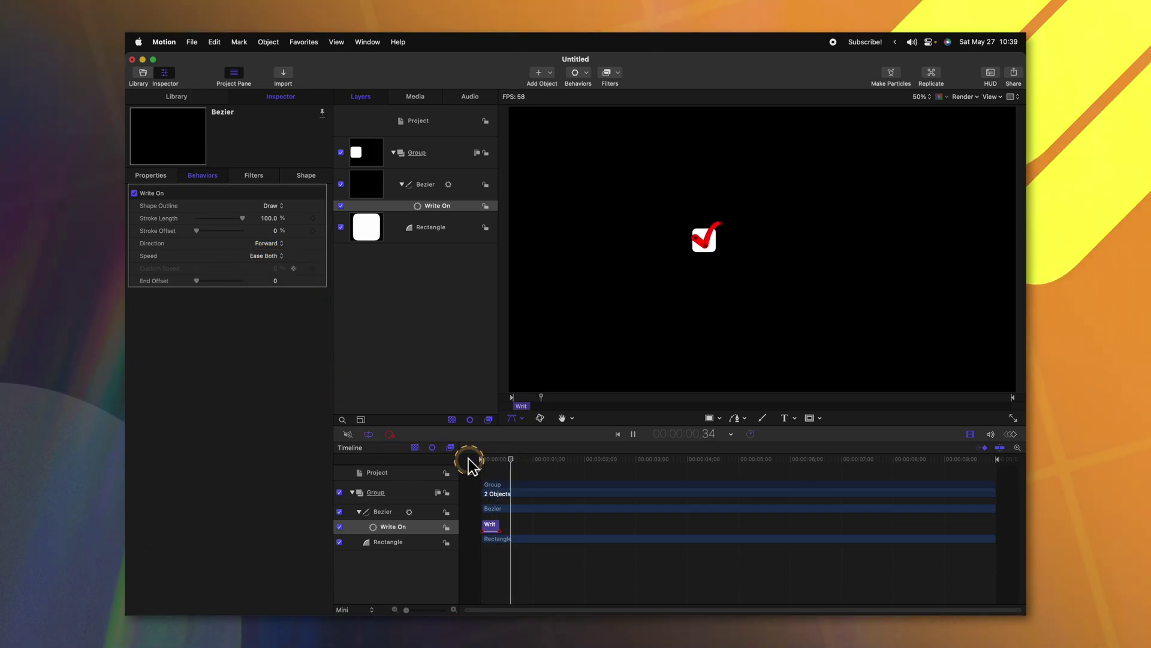
key("space")
Add an Overshoot parameter behavior to the rectangle's Scale.
left_click(425, 238)
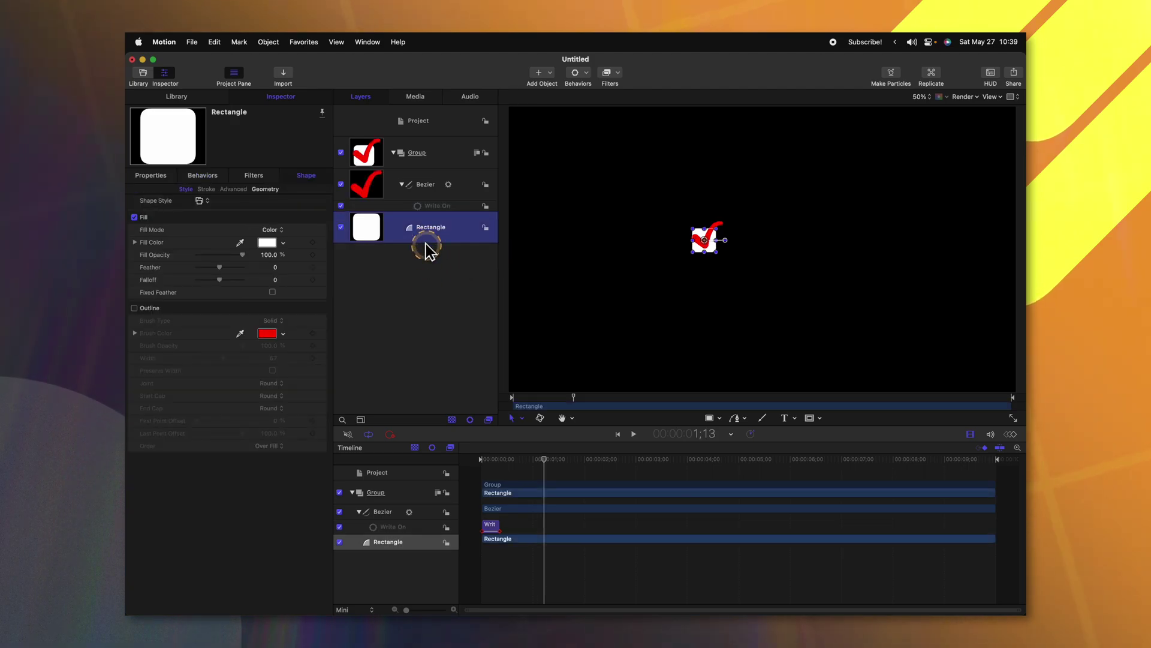
left_click(162, 178)
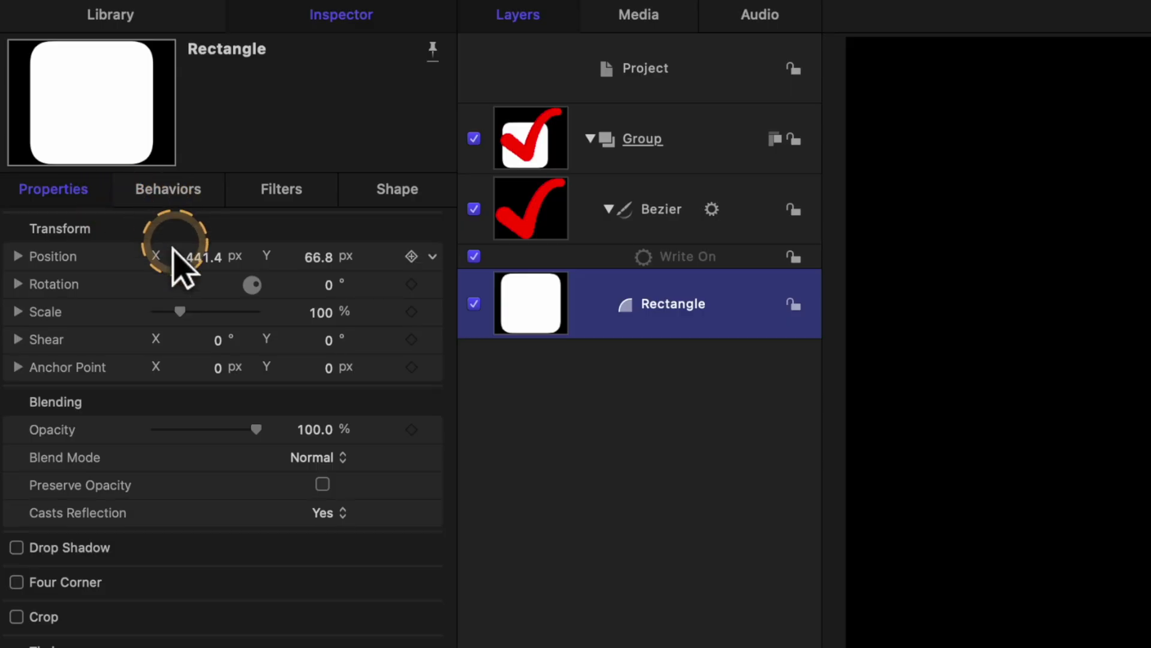
left_click_drag(180, 265, 57, 348)
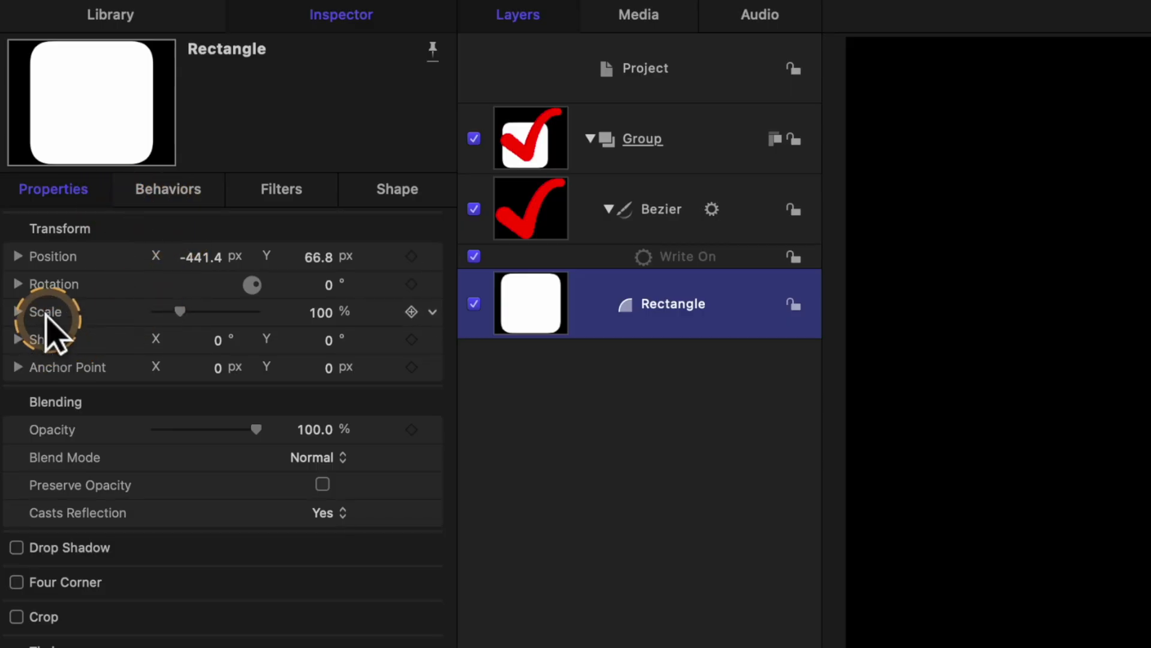
left_click(434, 312)
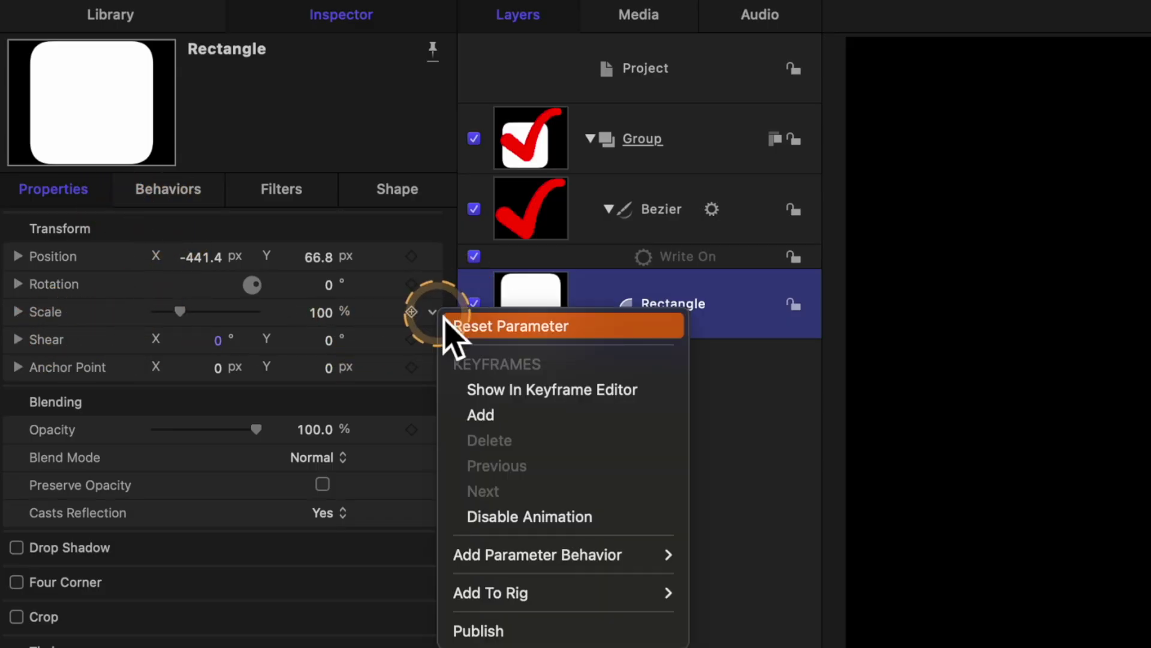
mouse_move(665, 556)
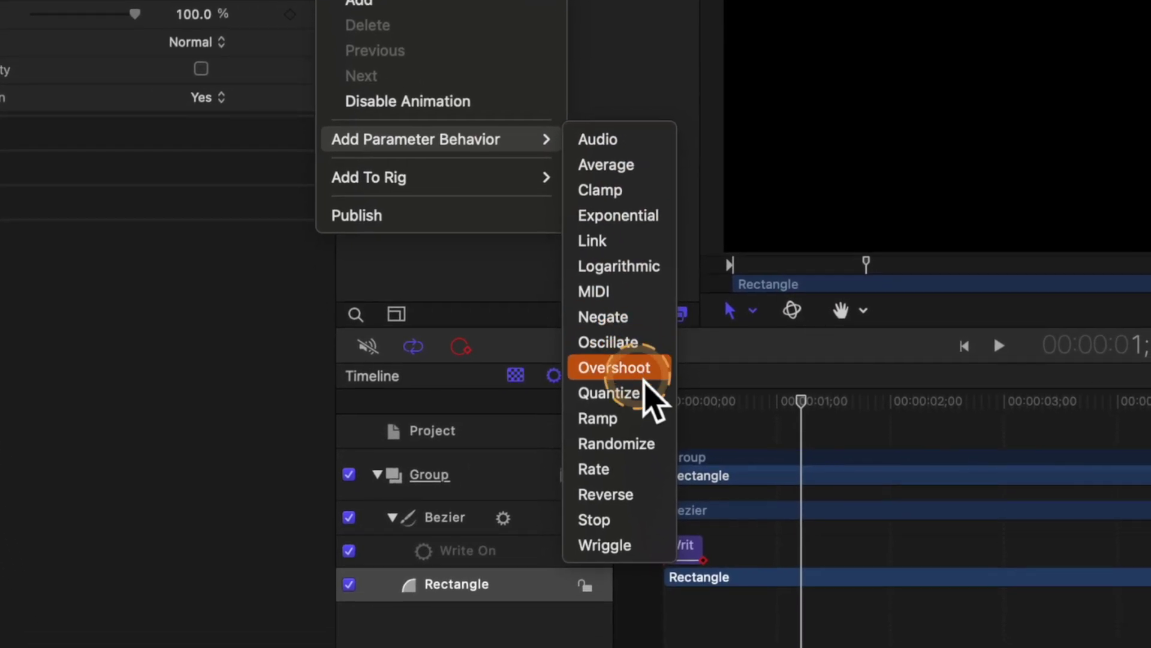
left_click(705, 599)
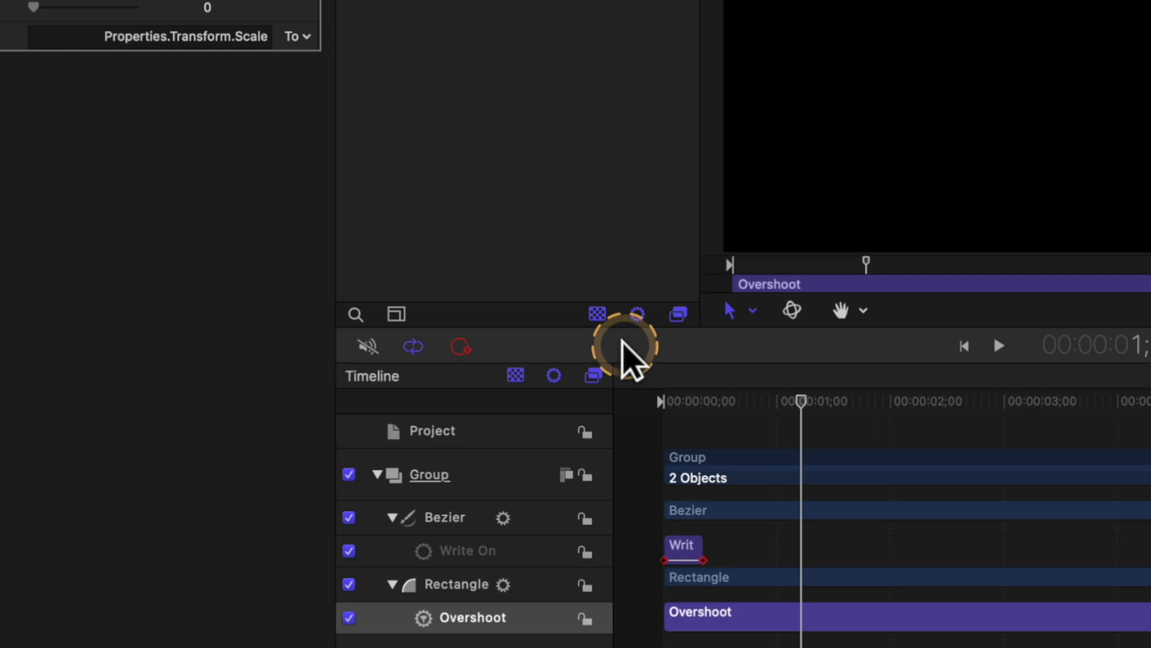
Trim the Overshoot behavior's out point to frame 20 and set its Start Value to -100% and Cycles to 1.
left_click(700, 400)
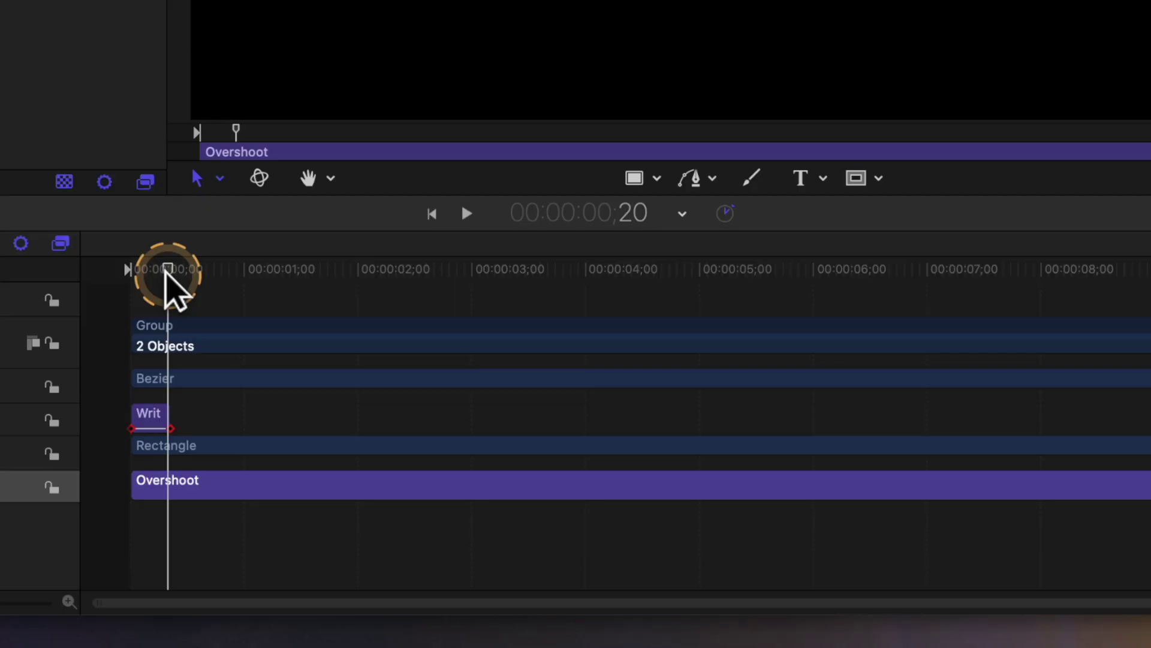
key("o")
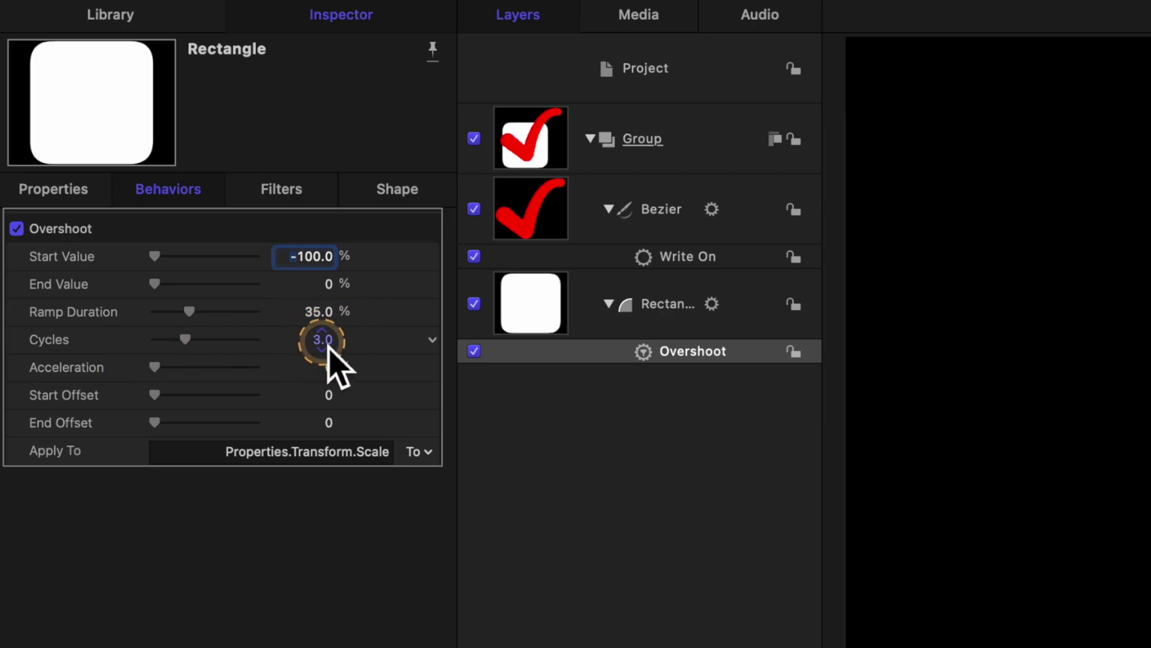
left_click(323, 340)
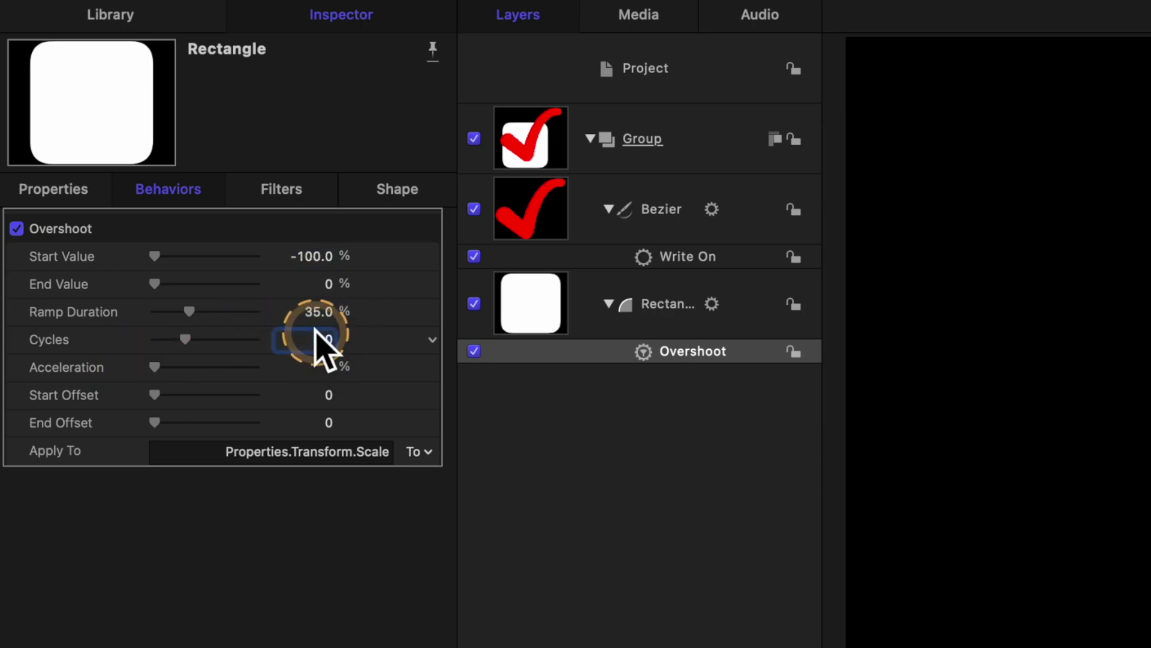
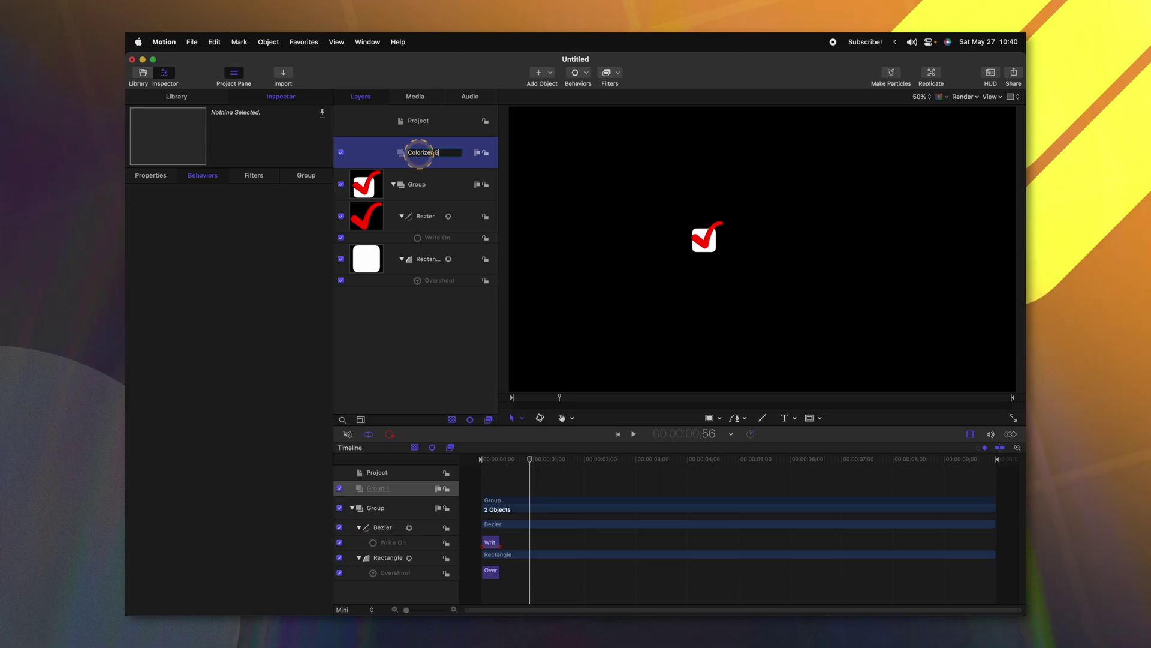
Name the new empty group Colorizer Group and add a Color Solid generator to it.
key("Return")
left_click(185, 93)
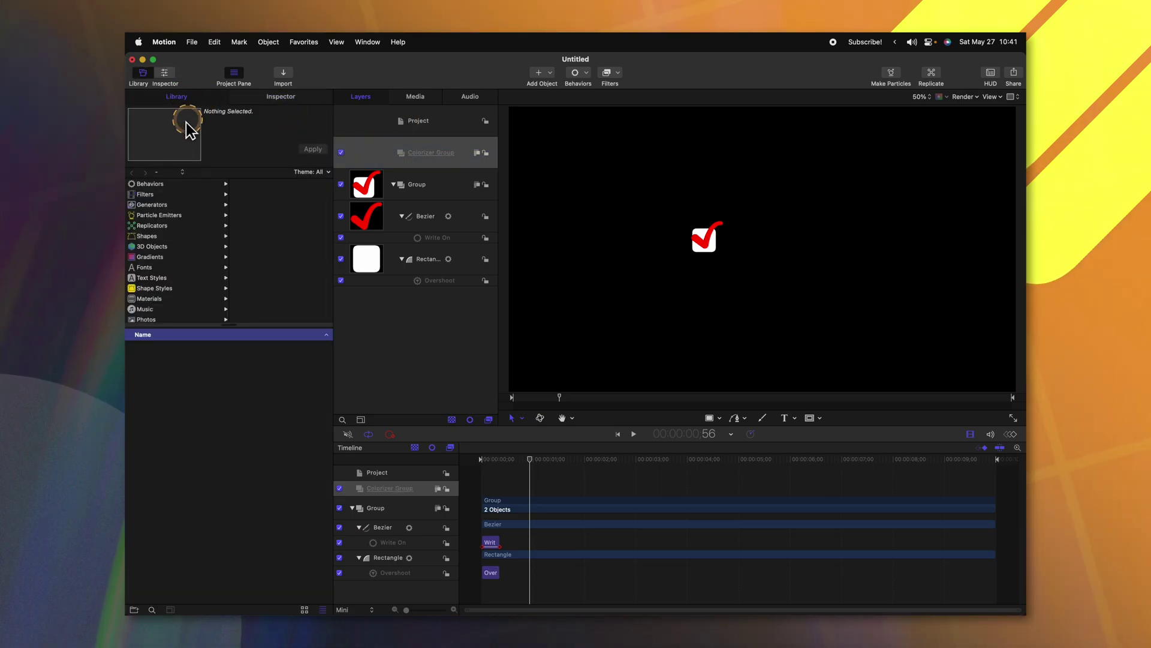
left_click(155, 204)
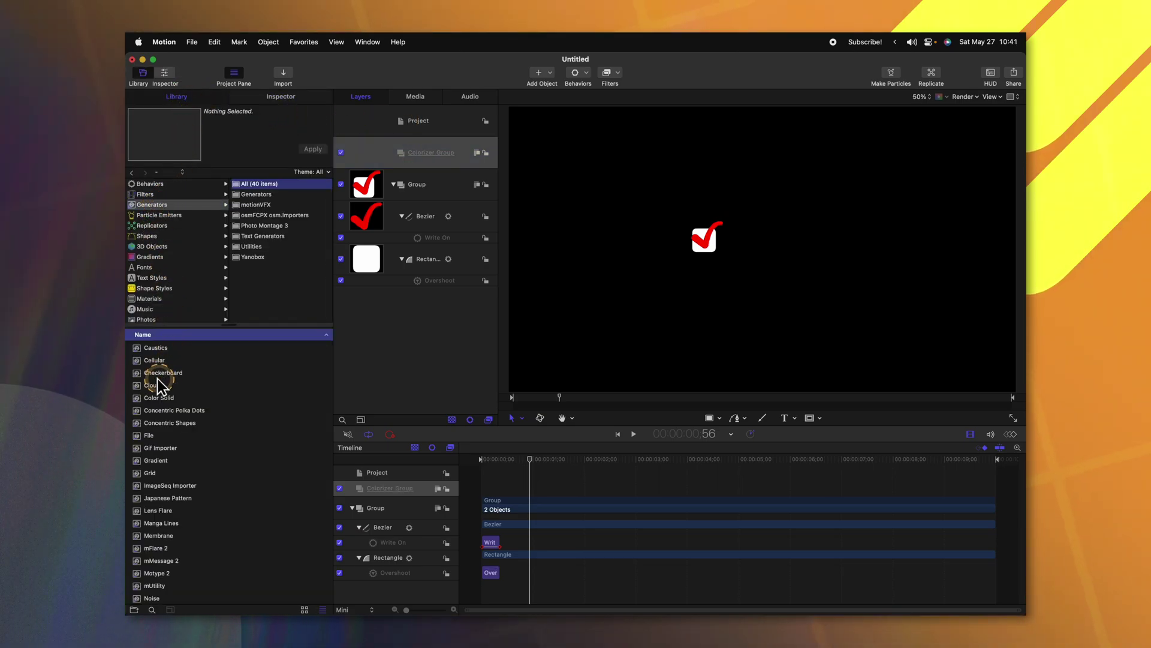
left_click_drag(154, 399, 436, 150)
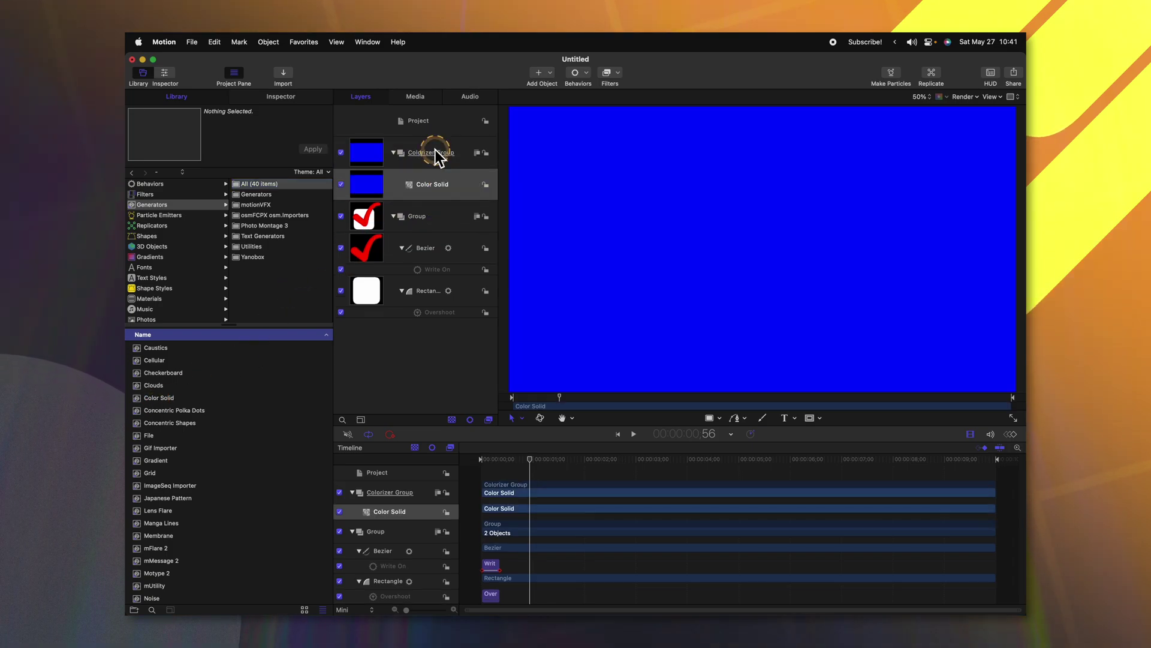
Turn off the Colorizer Group's visibility and rename its color solid as Checkmark Color.
left_click(341, 152)
left_click(388, 198)
double_click(424, 186)
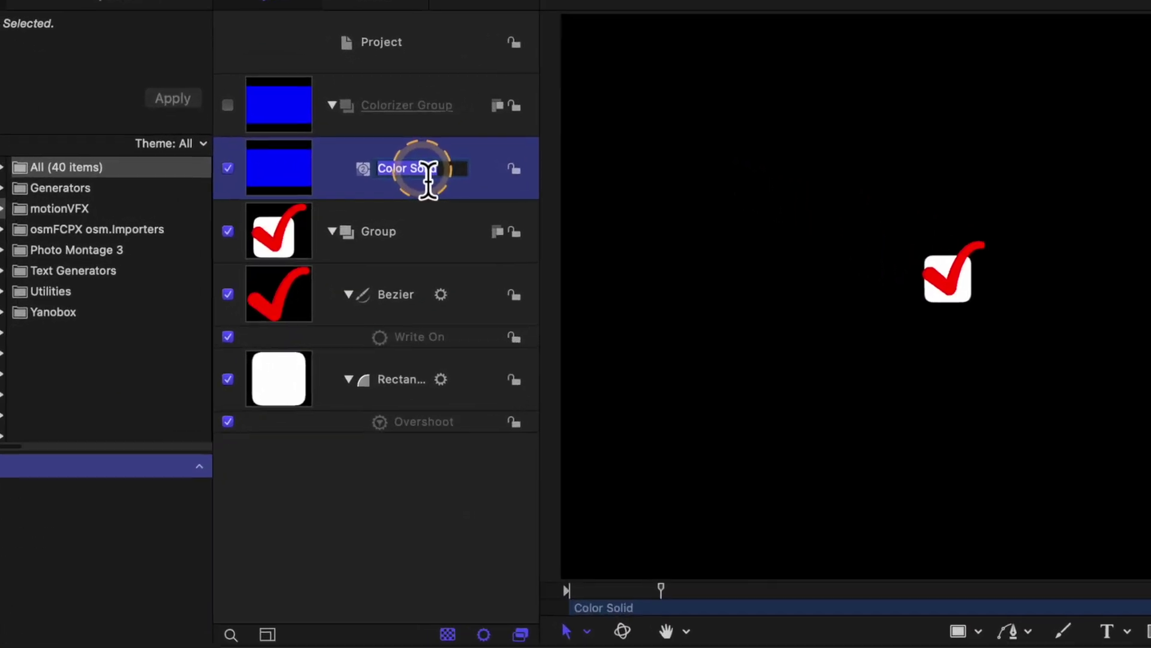
type("Checkmark")
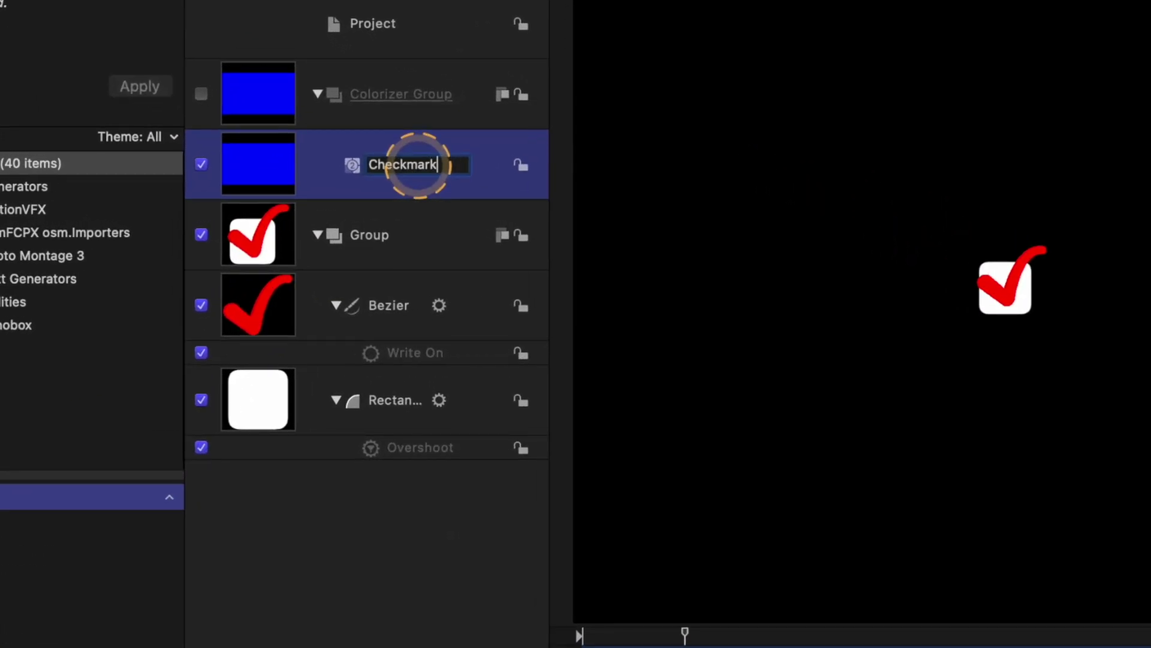
type(" Cpl")
key("Return")
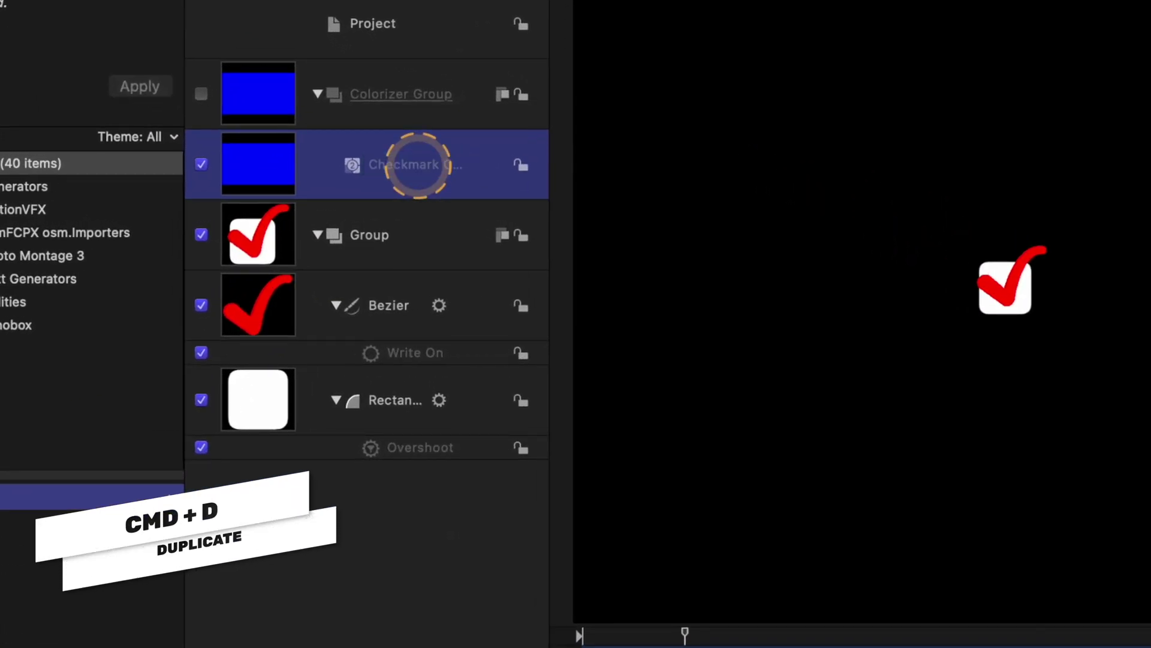
Duplicate the Checkmark Color solid and rename the copy as Checkbox Color.
key("super+d")
double_click(418, 163)
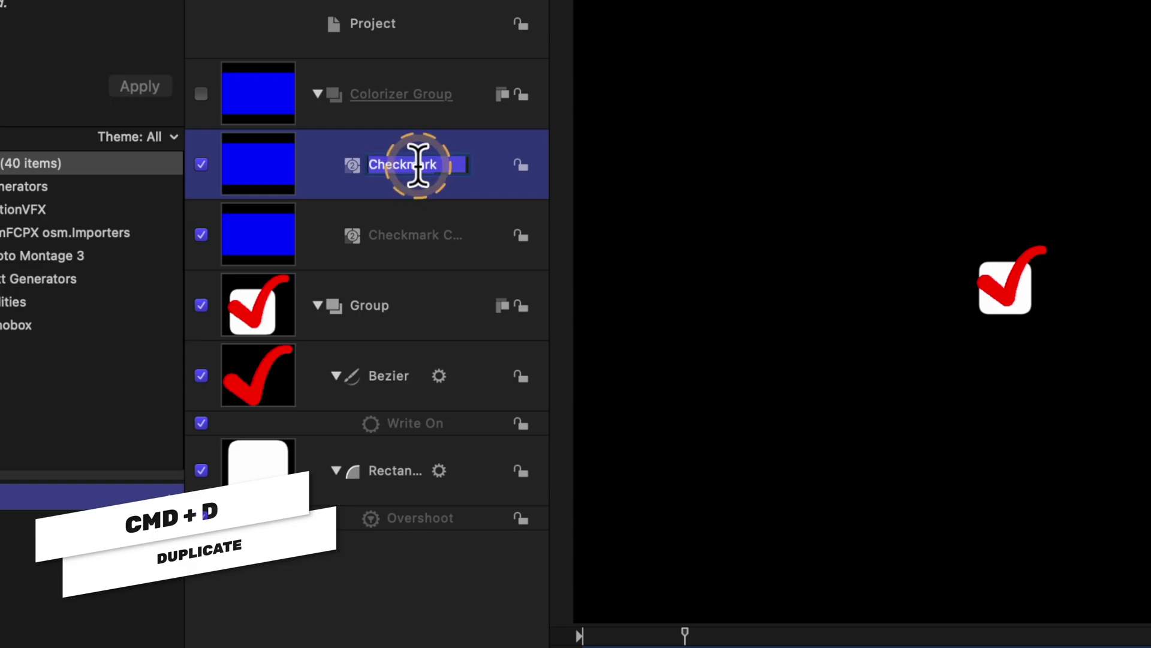
type("Checkbox Col...")
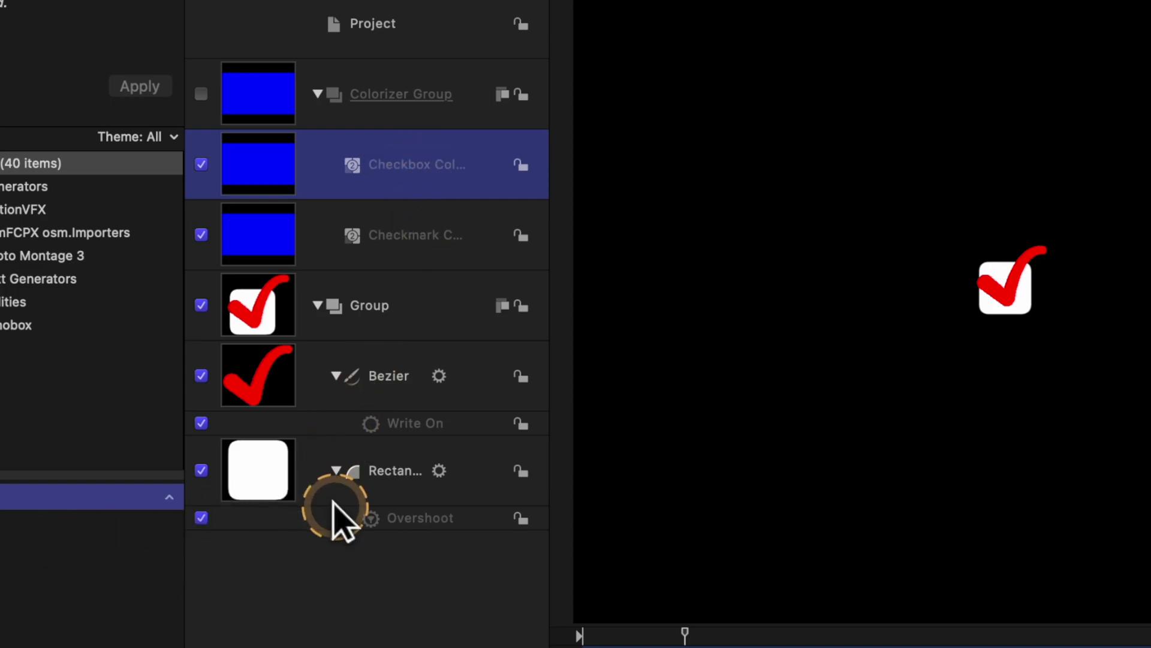
Add a Link parameter behavior to the rectangle's Fill Color.
left_click(360, 477)
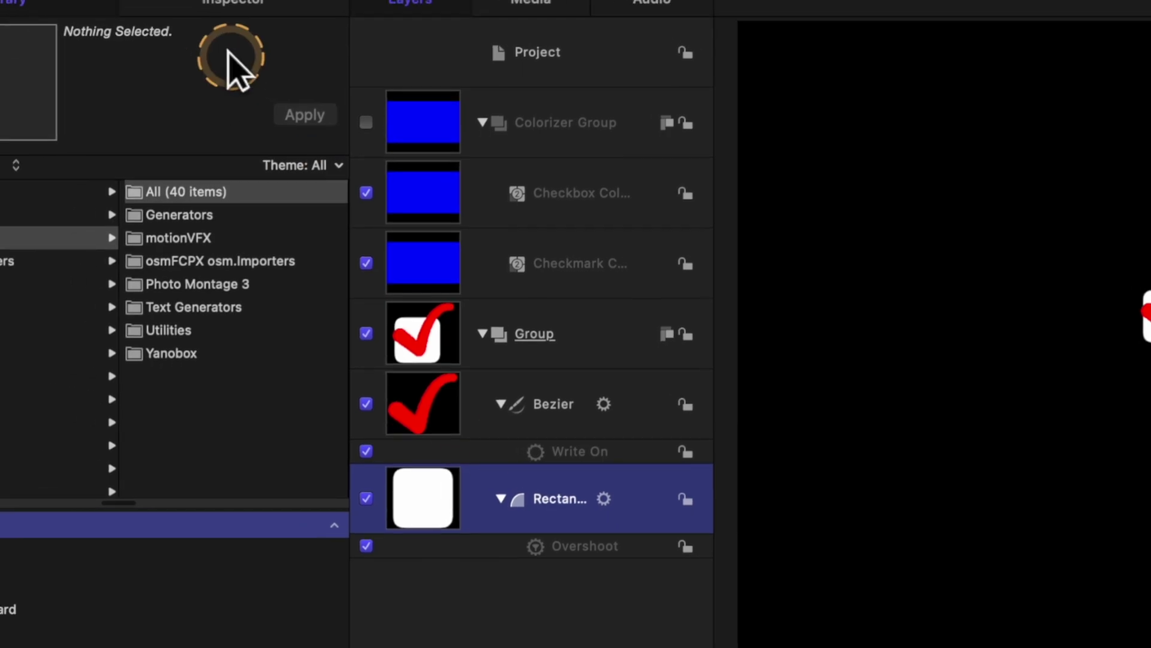
left_click(358, 30)
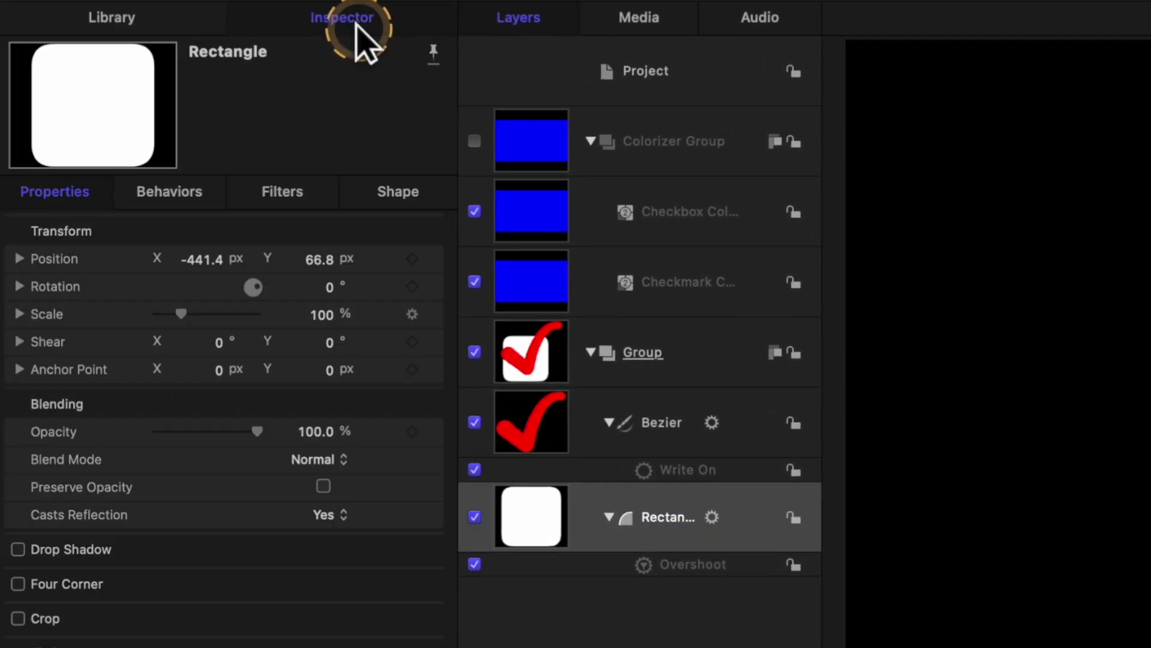
left_click(399, 191)
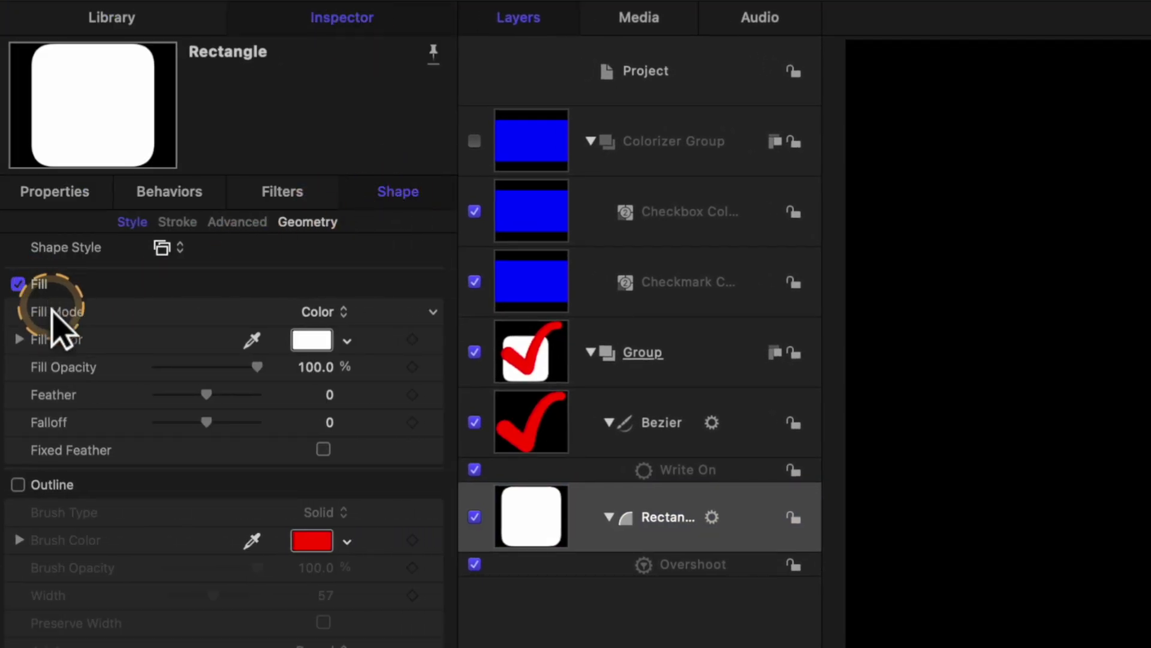
left_click(430, 340)
mouse_move(491, 611)
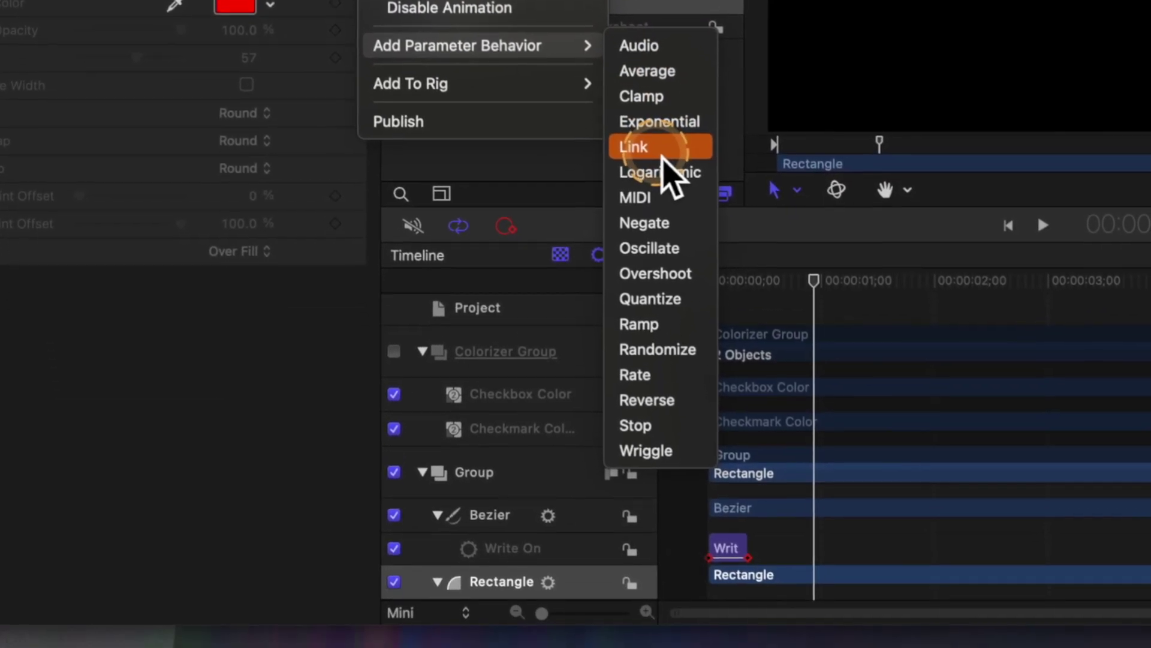
left_click(666, 299)
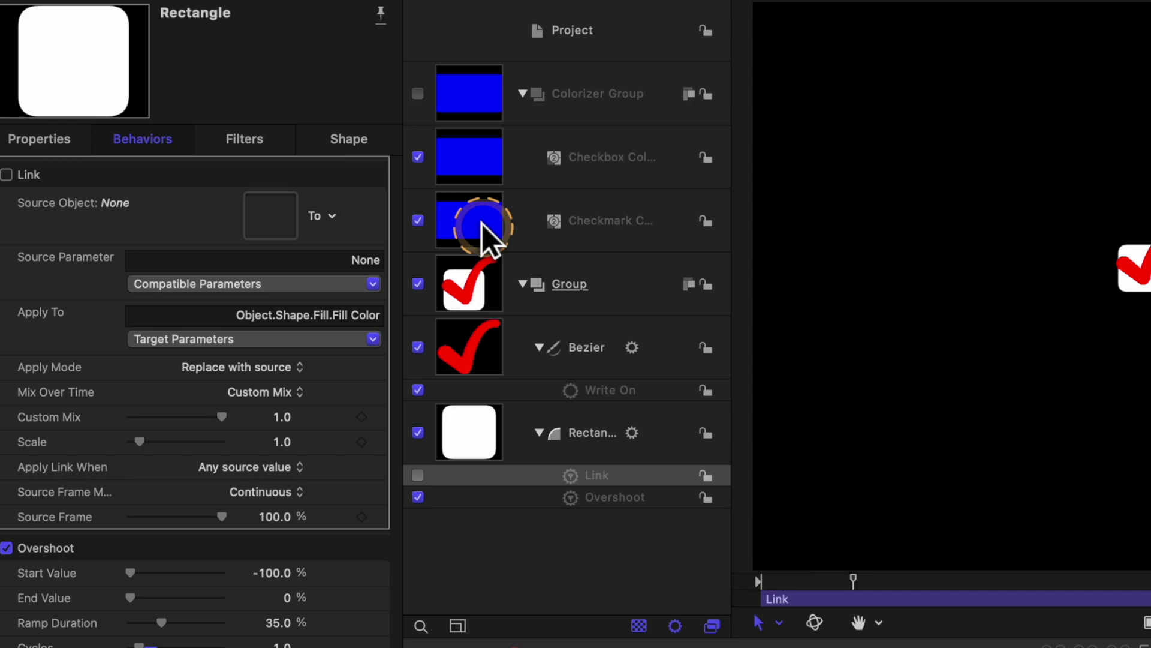
Set Checkbox Color as the rectangle link's source object and its Color as the source parameter.
left_click_drag(465, 153, 281, 223)
left_click(49, 279)
left_click(201, 285)
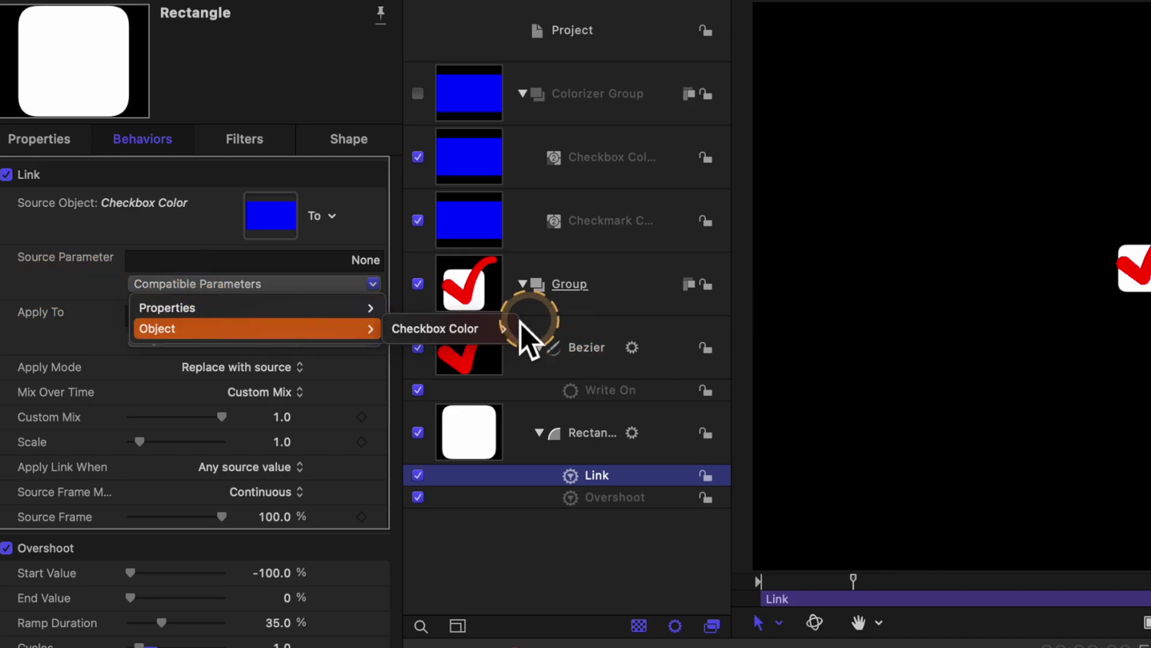
left_click(507, 325)
mouse_move(531, 330)
left_click(602, 330)
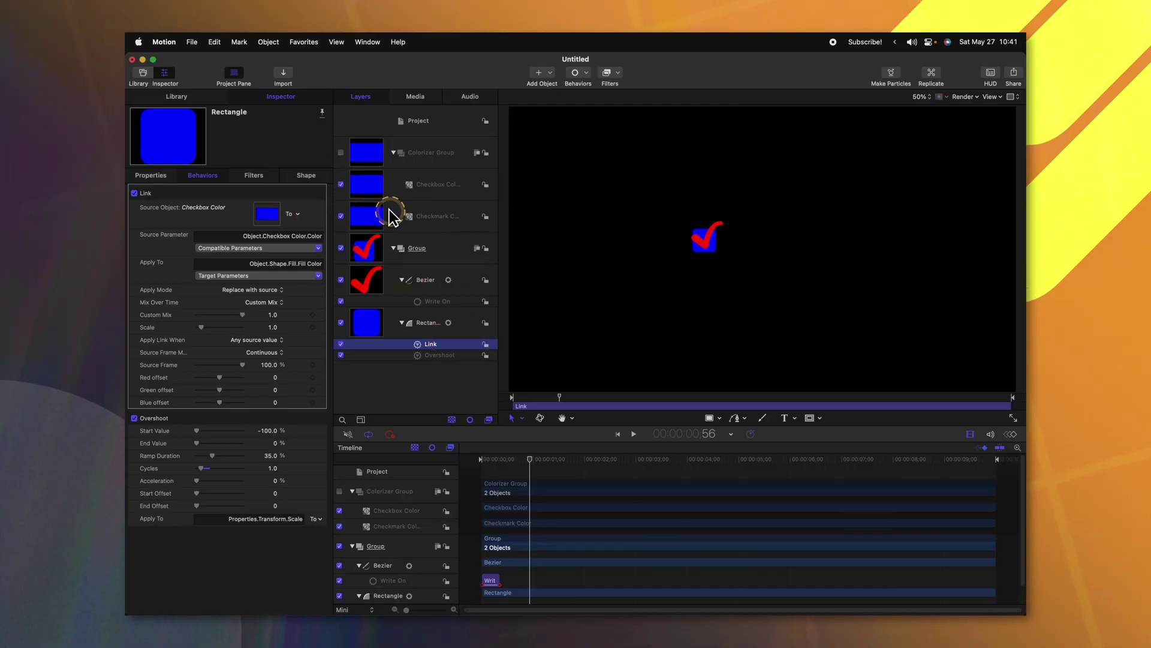
Change the Checkbox Color generator's color to white.
left_click(362, 187)
left_click(269, 243)
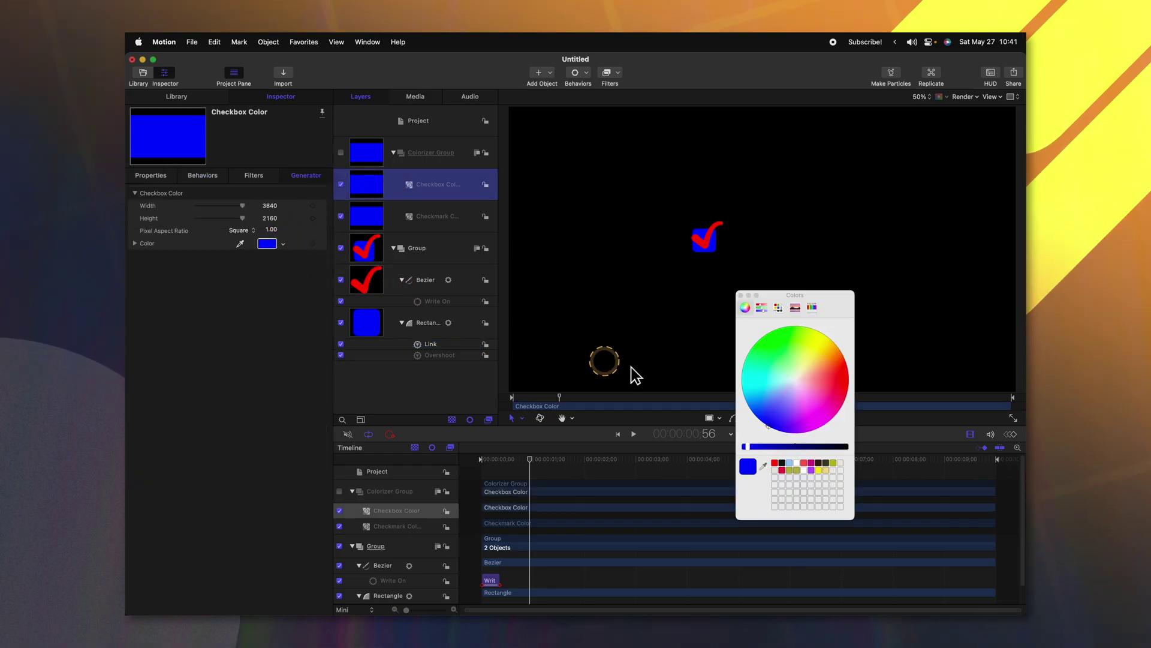
left_click(798, 463)
left_click(741, 295)
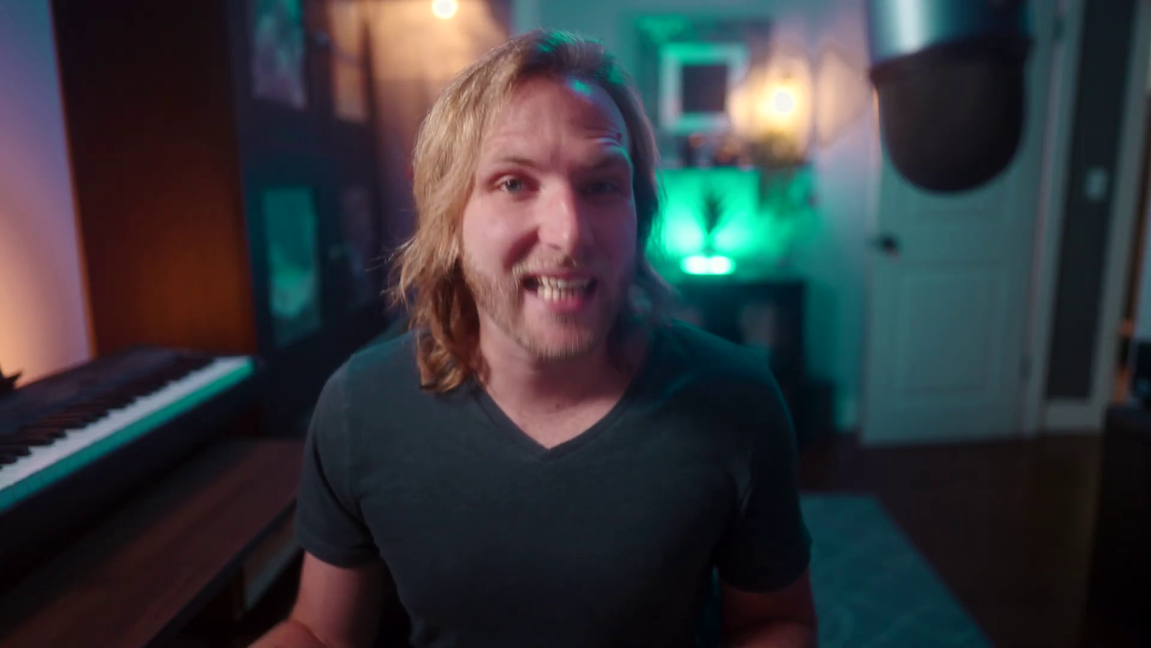
Add a Link parameter behavior to the Brush Color of the Bezier checkmark's outline.
left_click(422, 279)
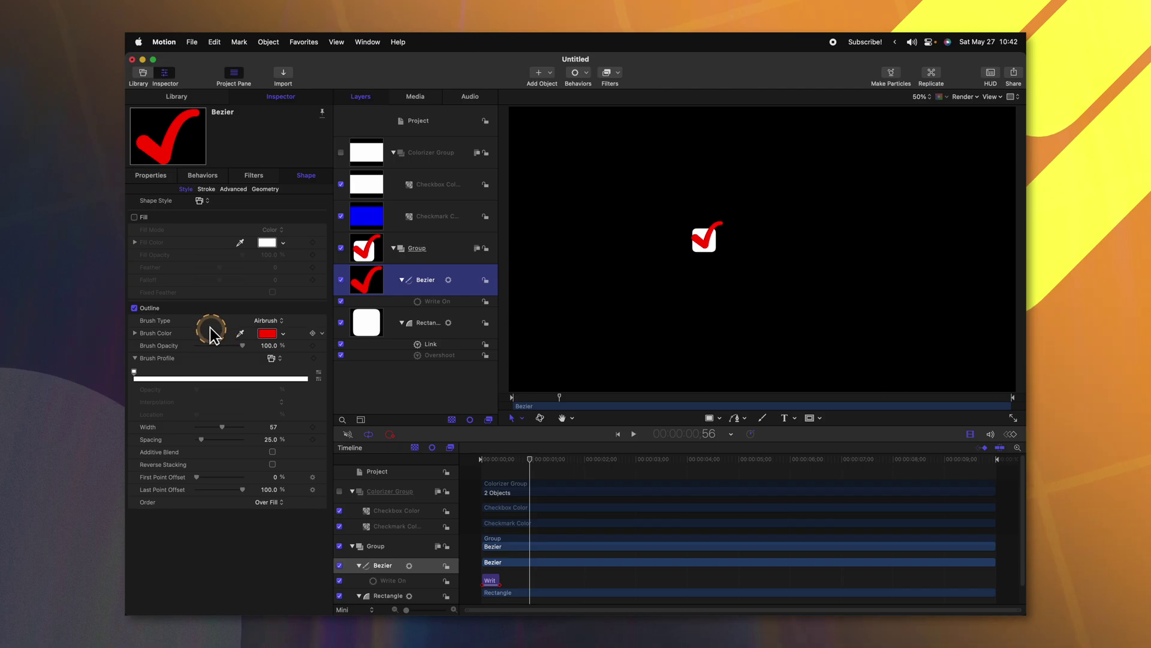
left_click(322, 334)
mouse_move(379, 445)
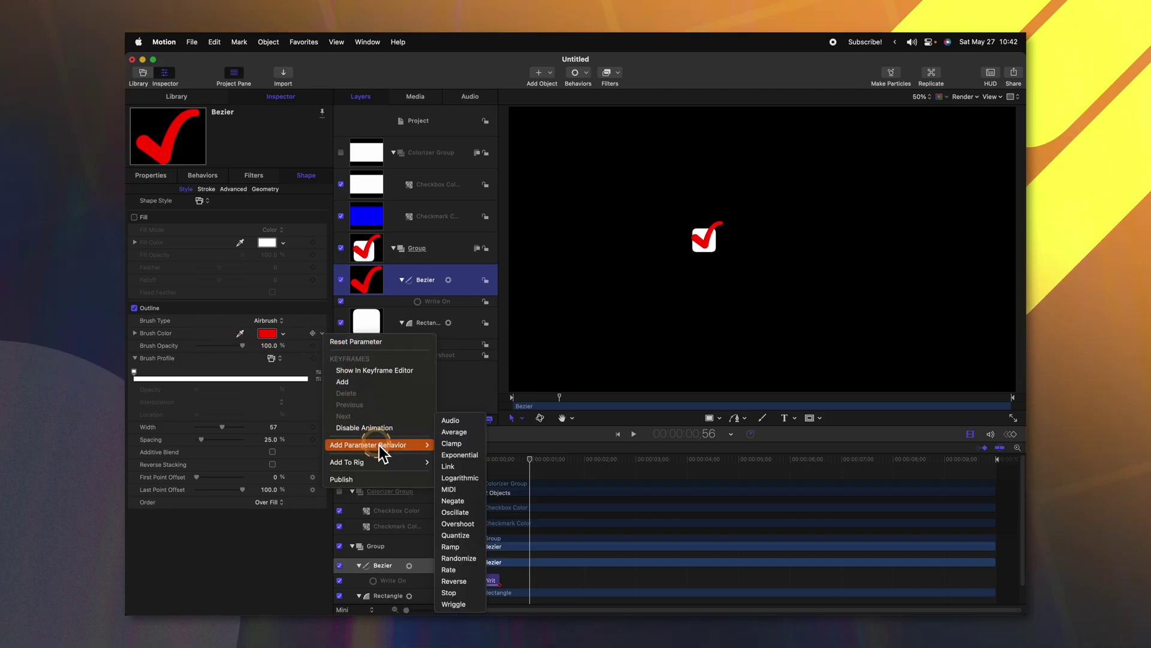
left_click(454, 465)
Set Checkmark Color as the Bezier link's source object and its Color as the source parameter.
left_click_drag(346, 213, 266, 215)
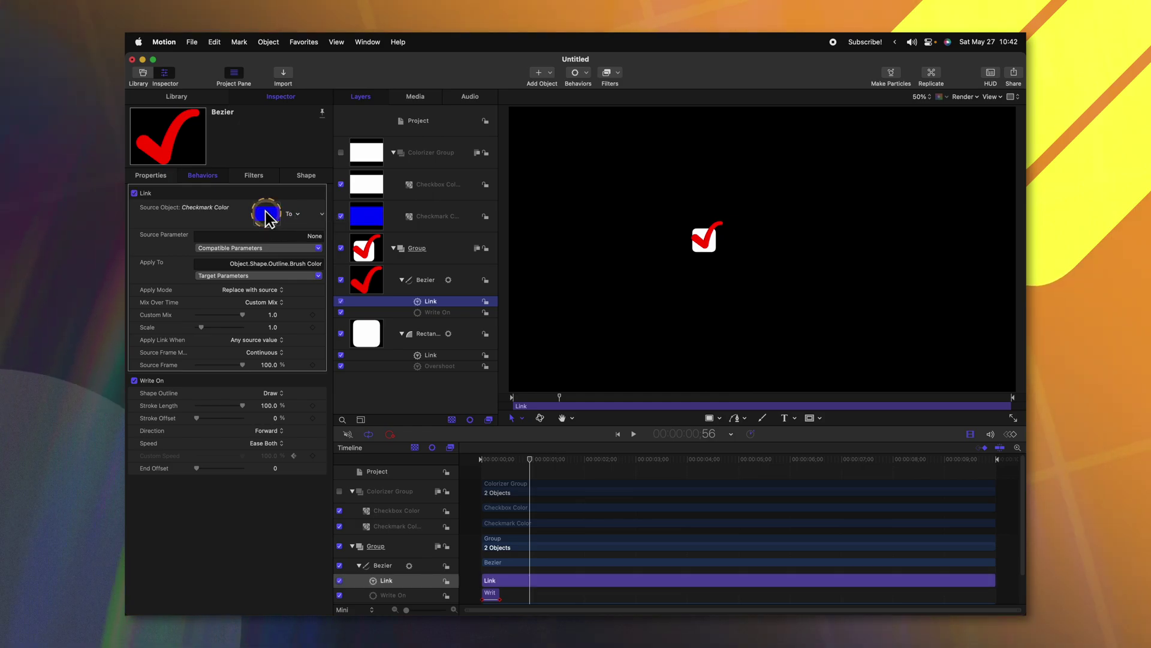
left_click(259, 248)
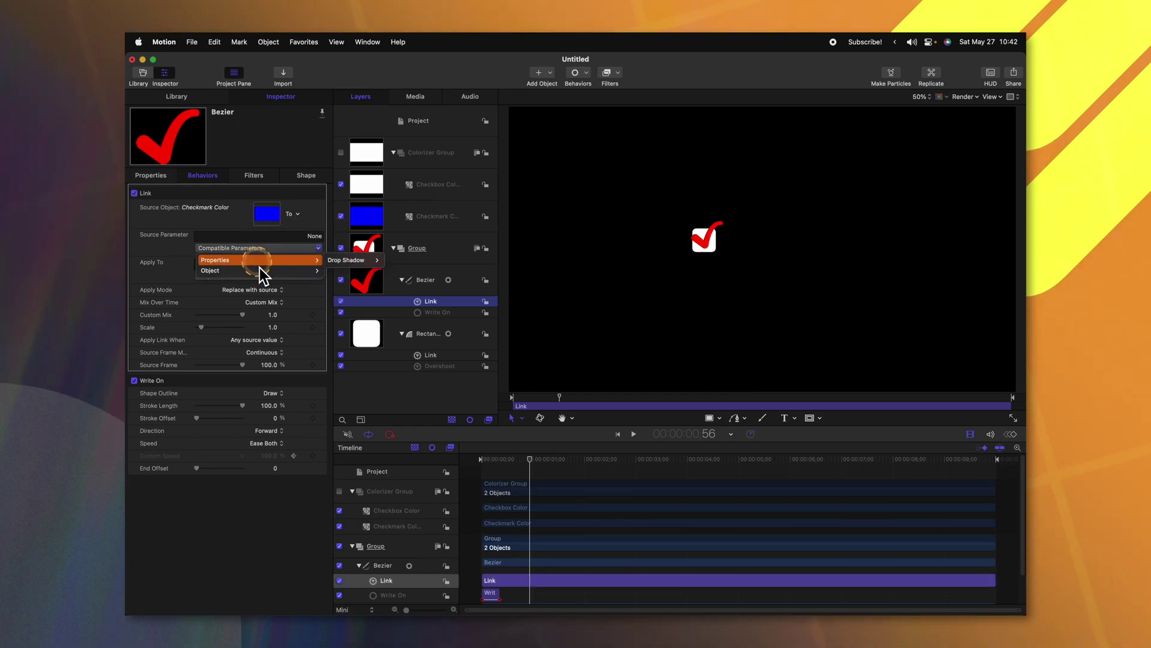
mouse_move(260, 270)
mouse_move(353, 270)
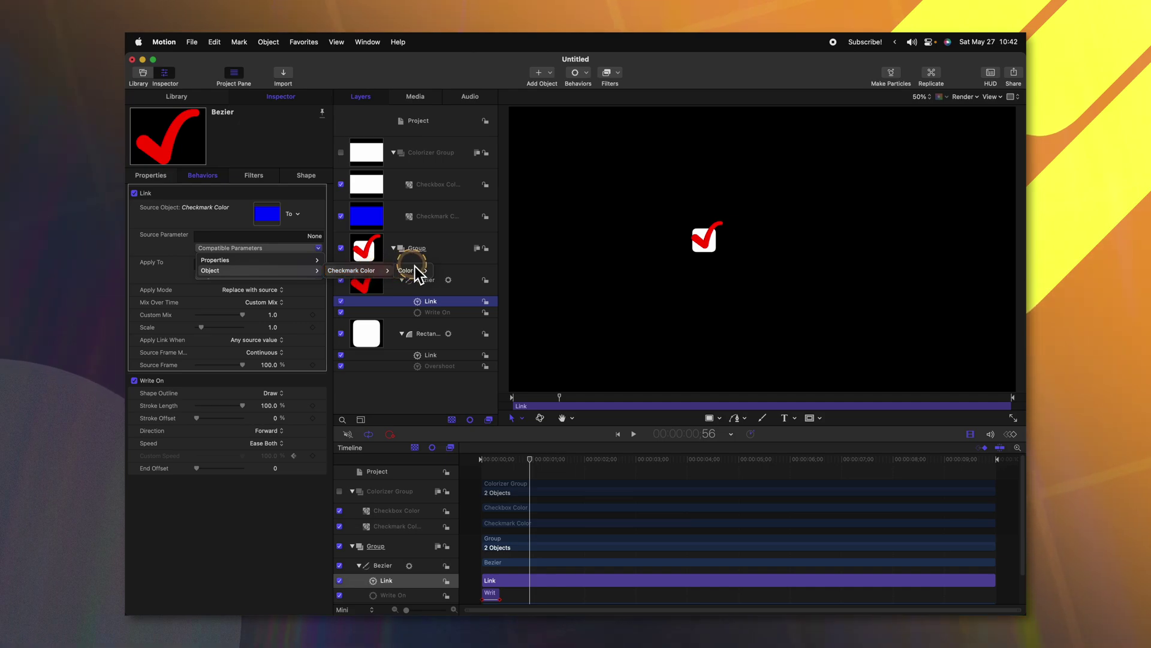
left_click(418, 270)
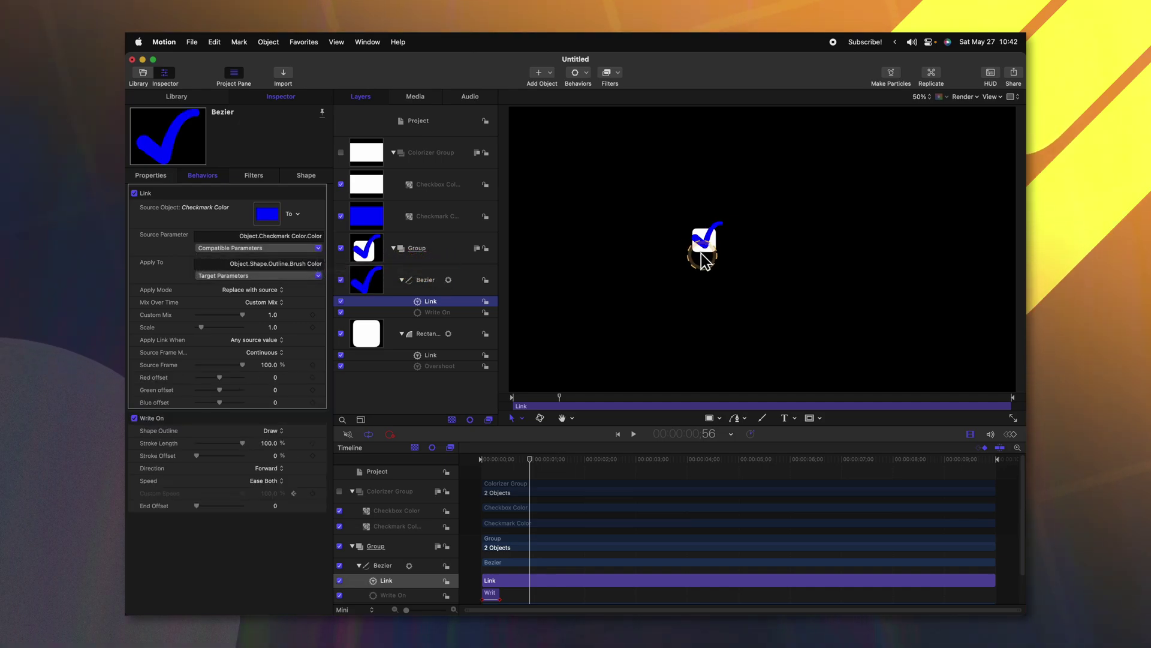
Change the Checkmark Color generator's color to red.
left_click(346, 217)
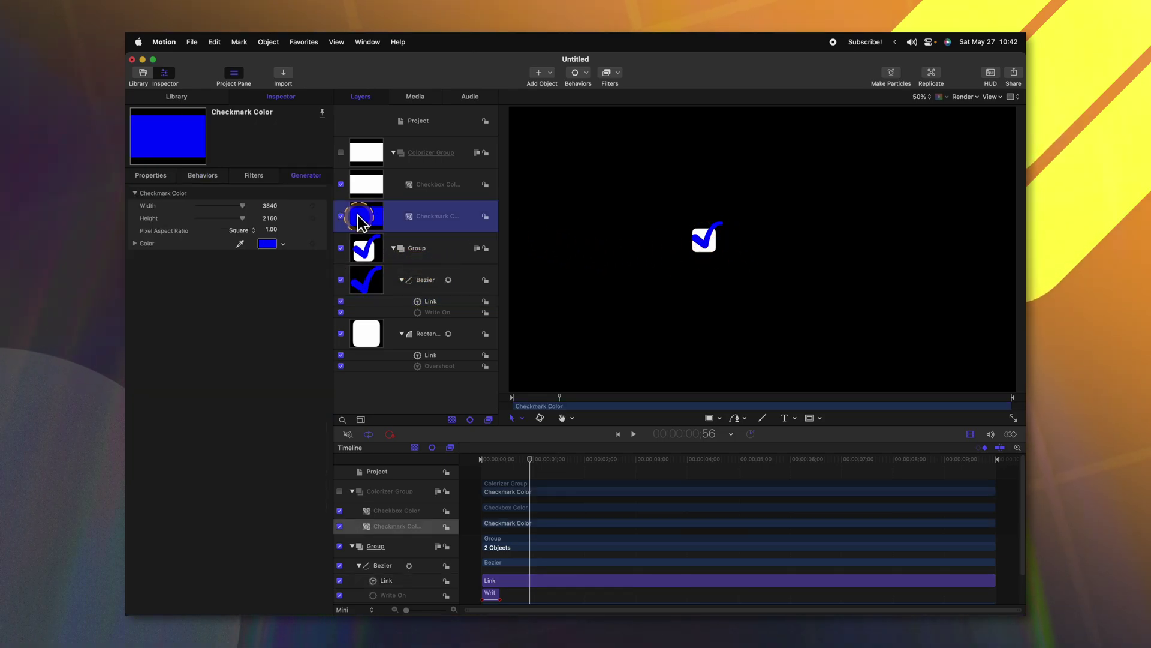
left_click(274, 244)
left_click(776, 463)
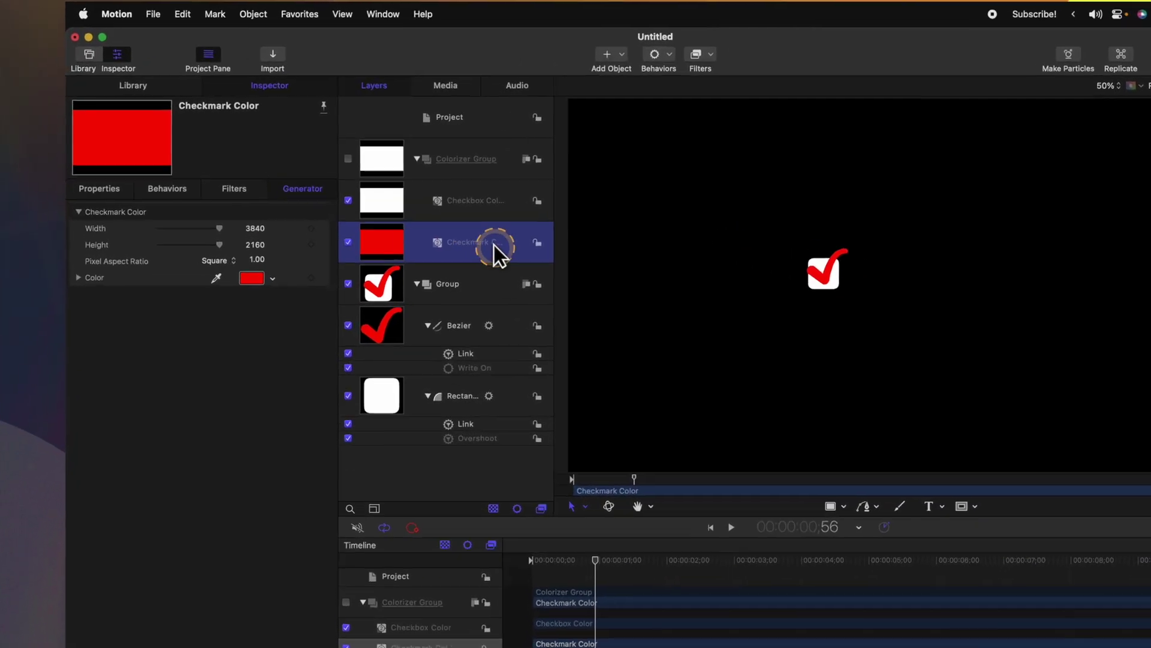
Publish the Color parameters of the Checkmark Color and Checkbox Color generators.
left_click(325, 314)
left_click(403, 556)
left_click(431, 264)
left_click(417, 240)
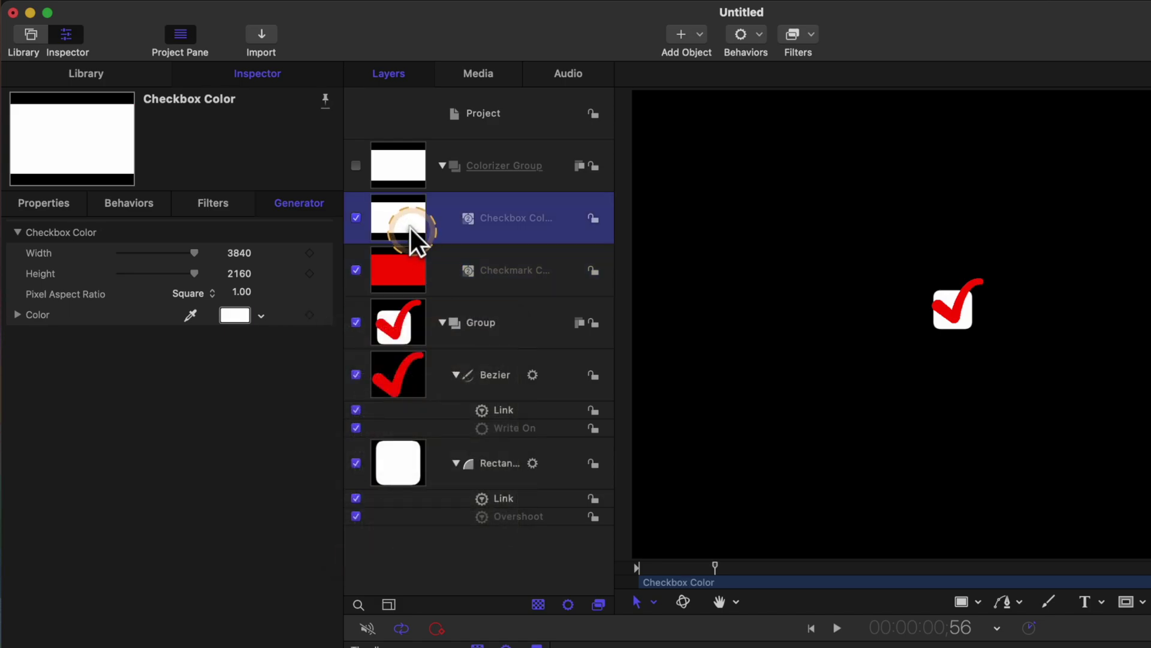
left_click(325, 314)
left_click(377, 548)
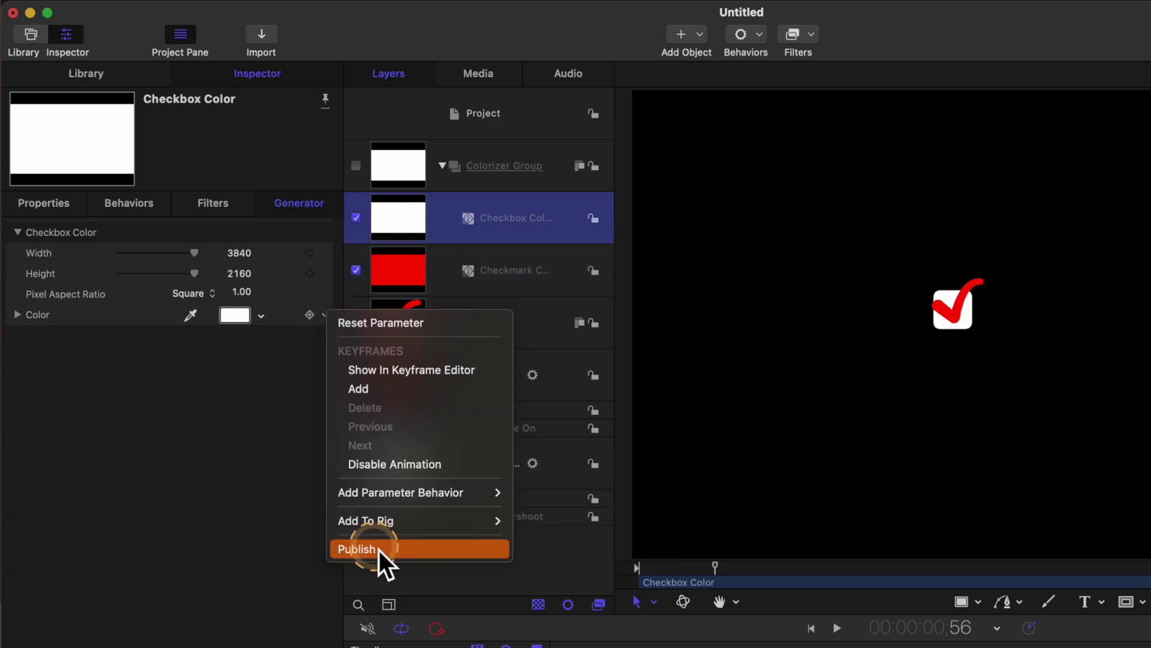
Rename the project's two published color parameters as Checkmark Color and Checkbox Color.
left_click(486, 119)
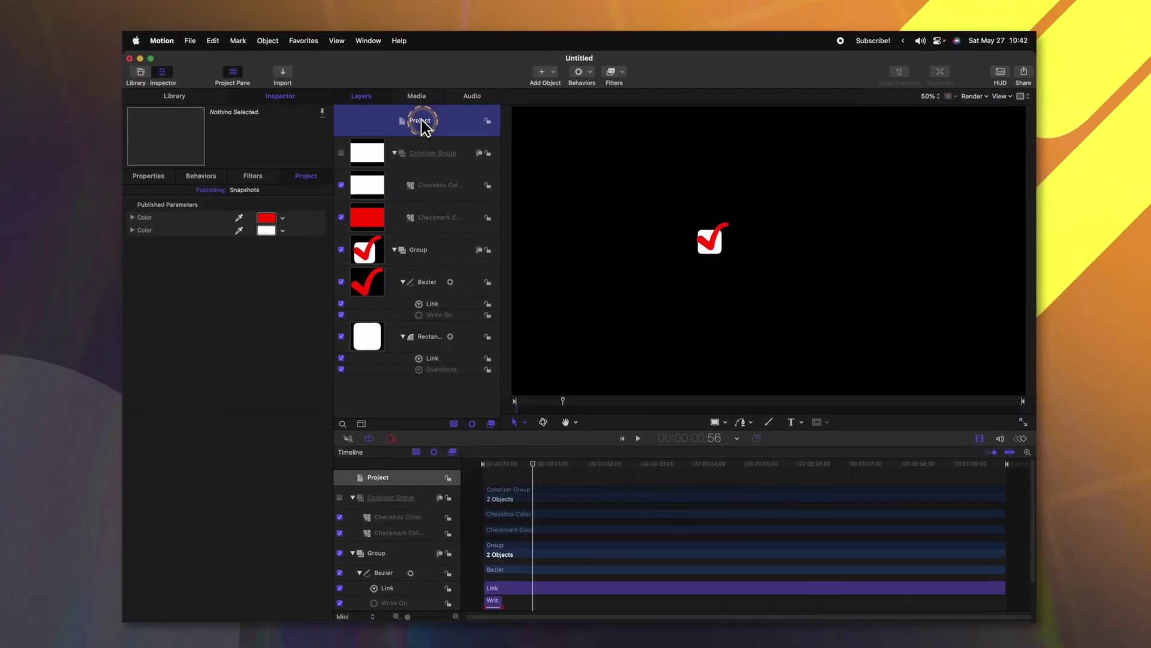
left_click(222, 192)
double_click(146, 216)
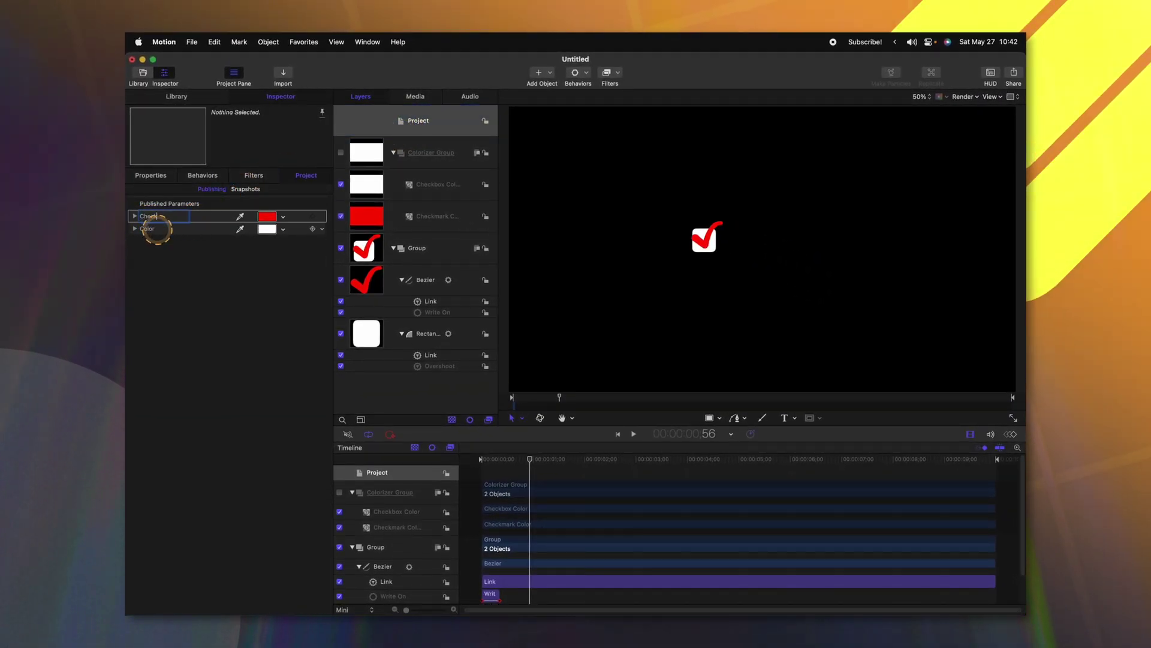
type("Checkmark Color")
key("Return")
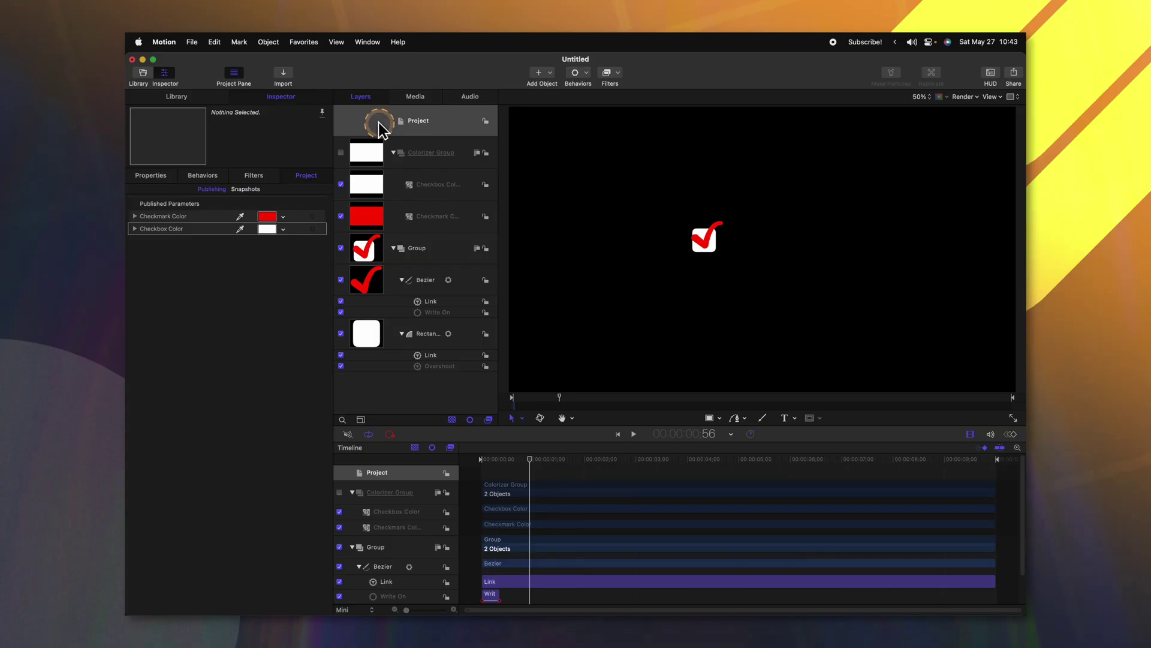
Collapse and lock the Colorizer Group.
left_click(394, 152)
left_click(484, 152)
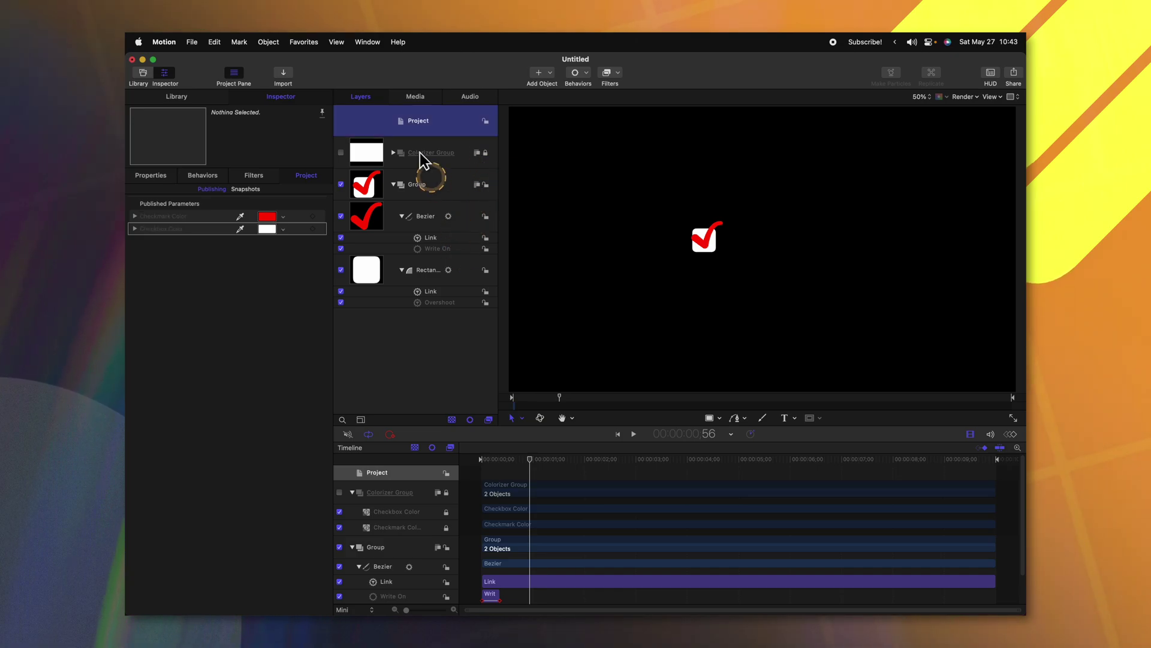
Add the text "1. Make a checklist" beside the checkbox, inside the group holding the checkmark and rectangle.
left_click(415, 185)
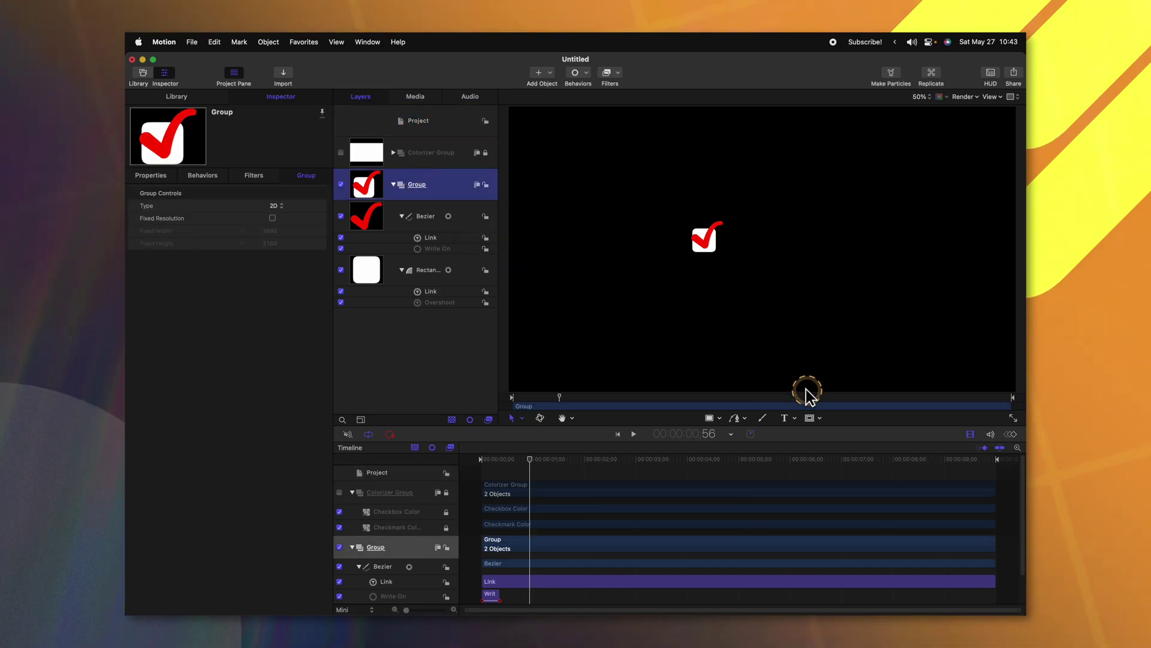
left_click(785, 418)
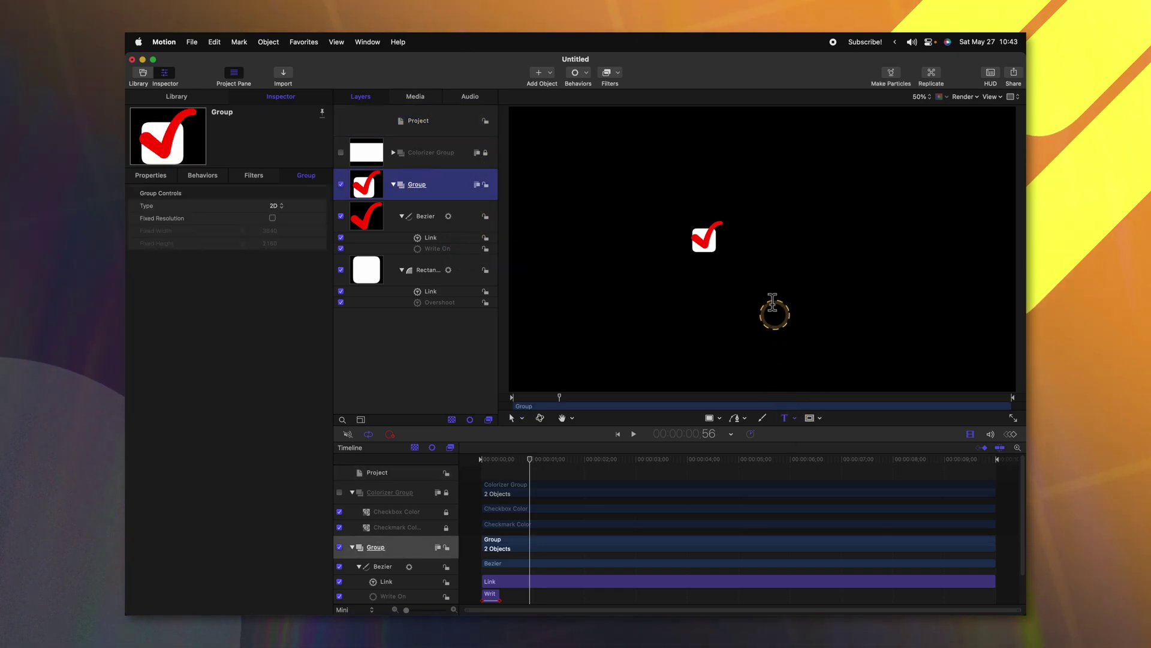
left_click(749, 281)
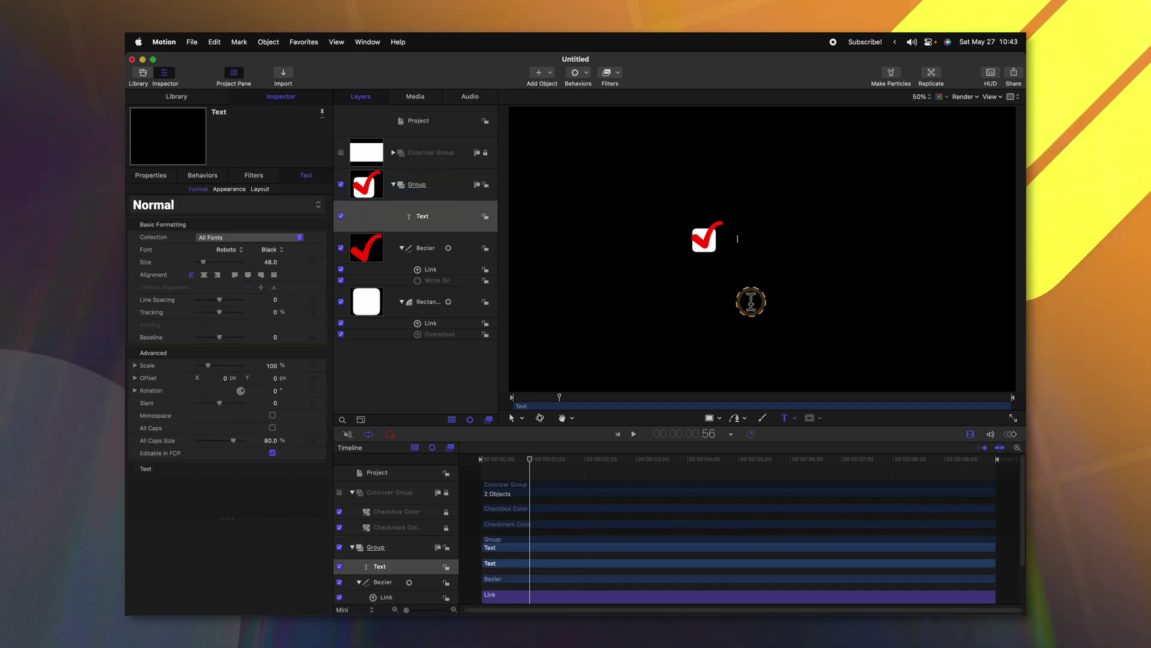
type("1. Make a checklist")
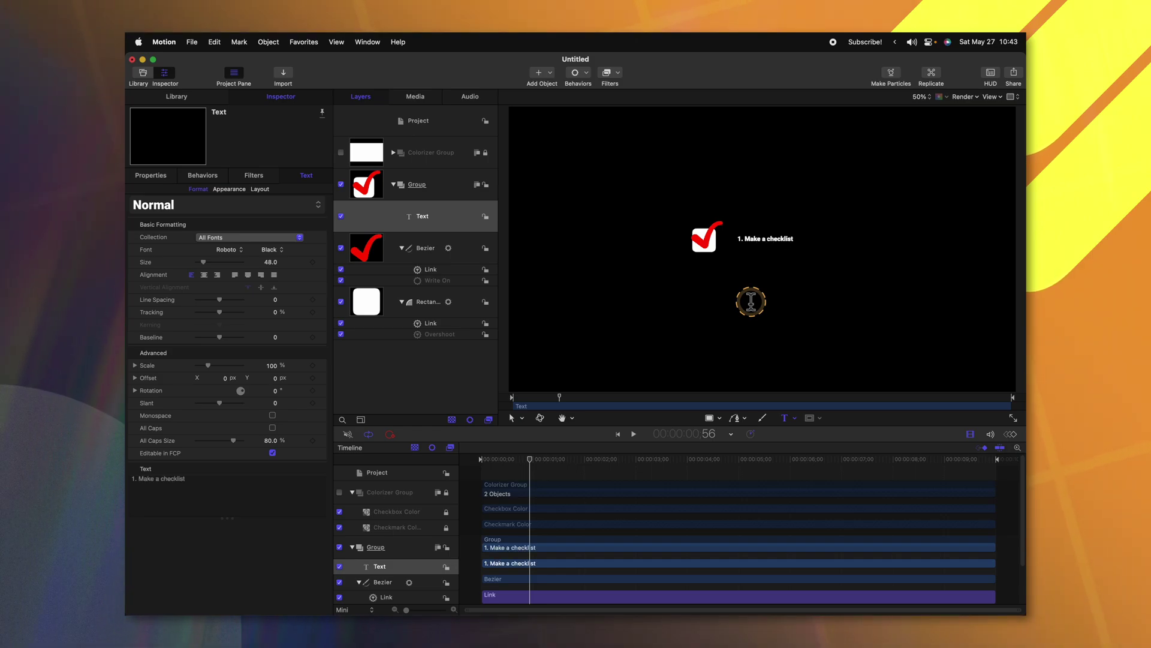
key("Escape")
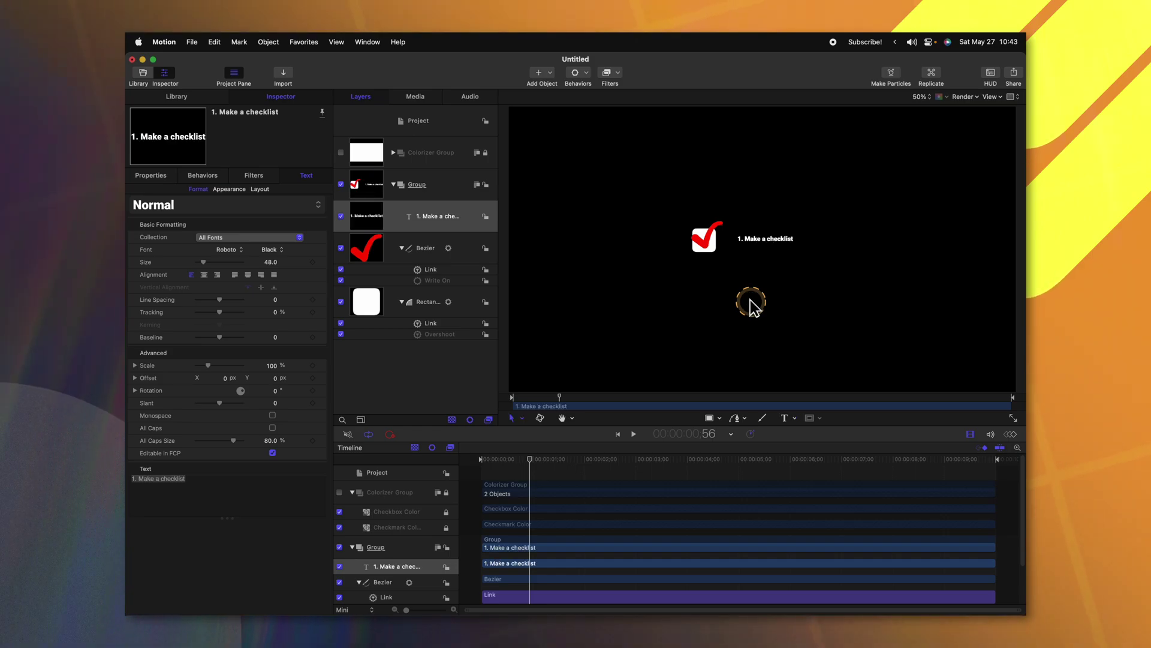
Enlarge the "1. Make a checklist" text to size 122.
left_click_drag(204, 262, 207, 263)
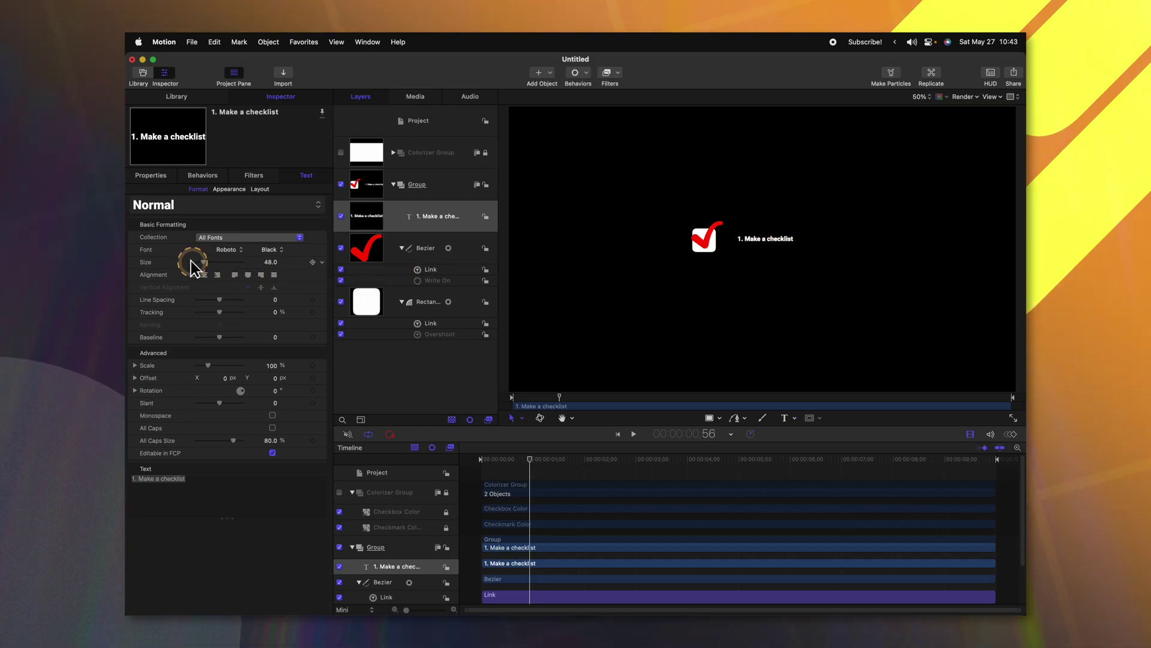
left_click_drag(177, 222, 167, 183)
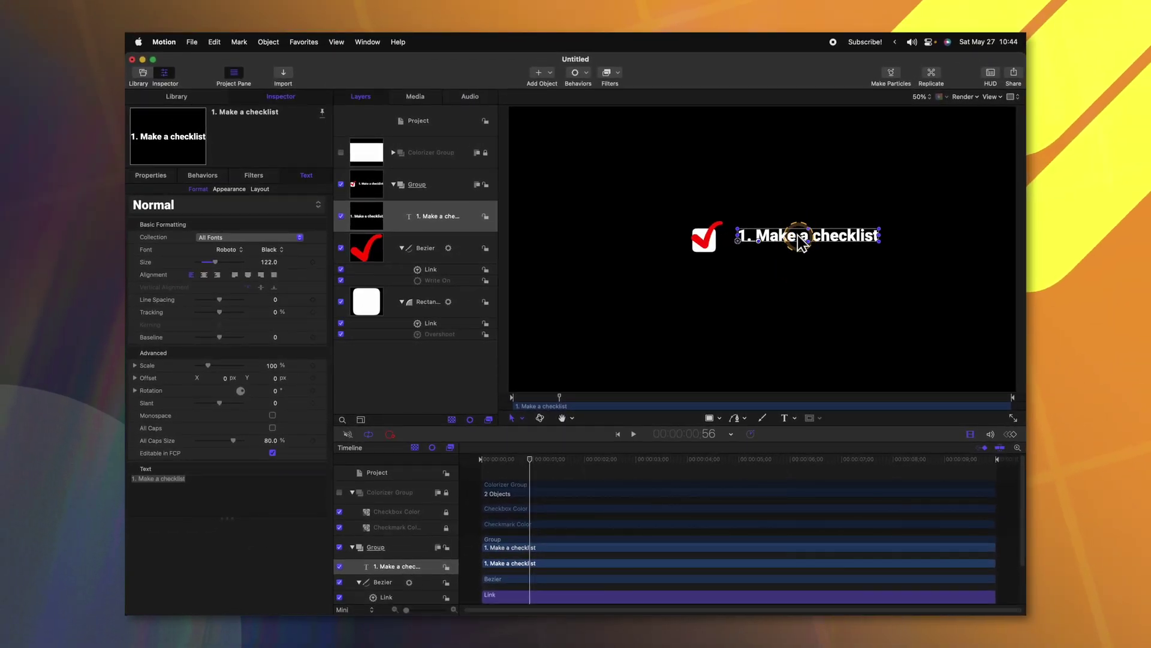
left_click_drag(802, 243, 737, 243)
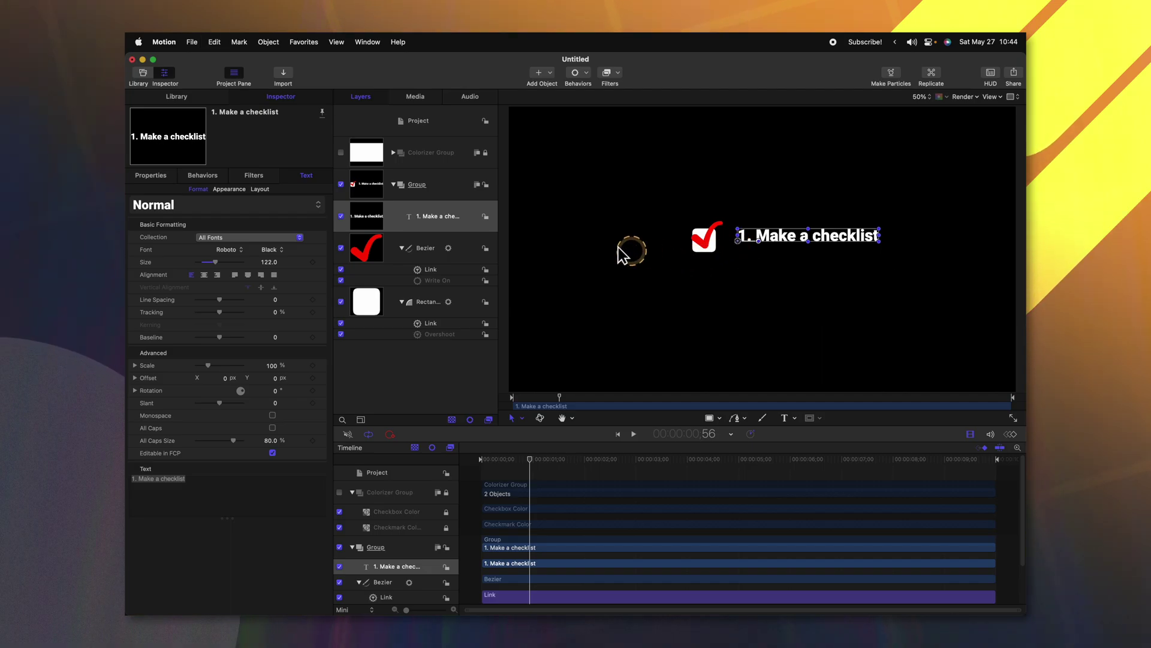
Group the Bezier checkmark and Rectangle layers together inside the main group.
left_click(414, 259)
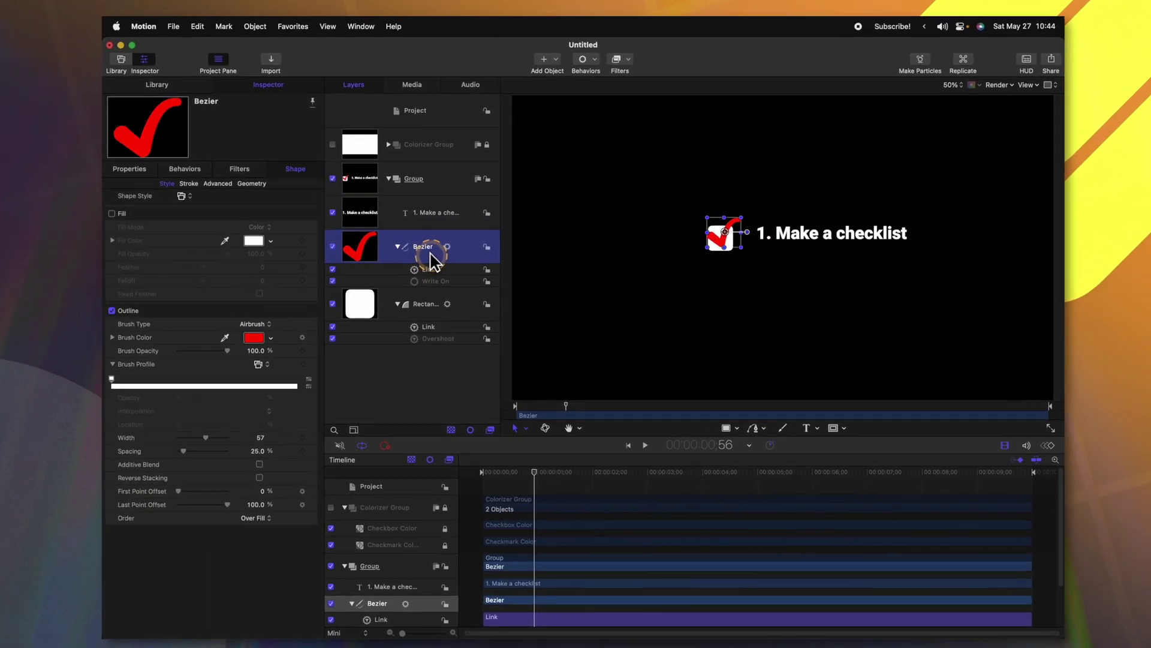
left_click(427, 304, "shift")
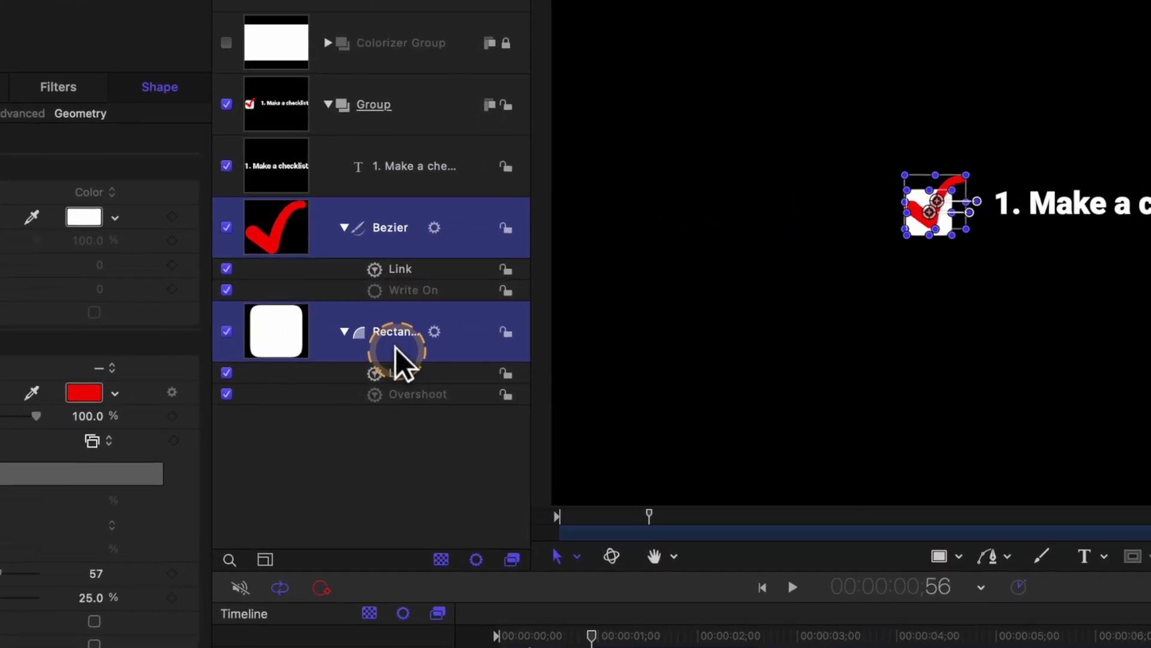
right_click(394, 347)
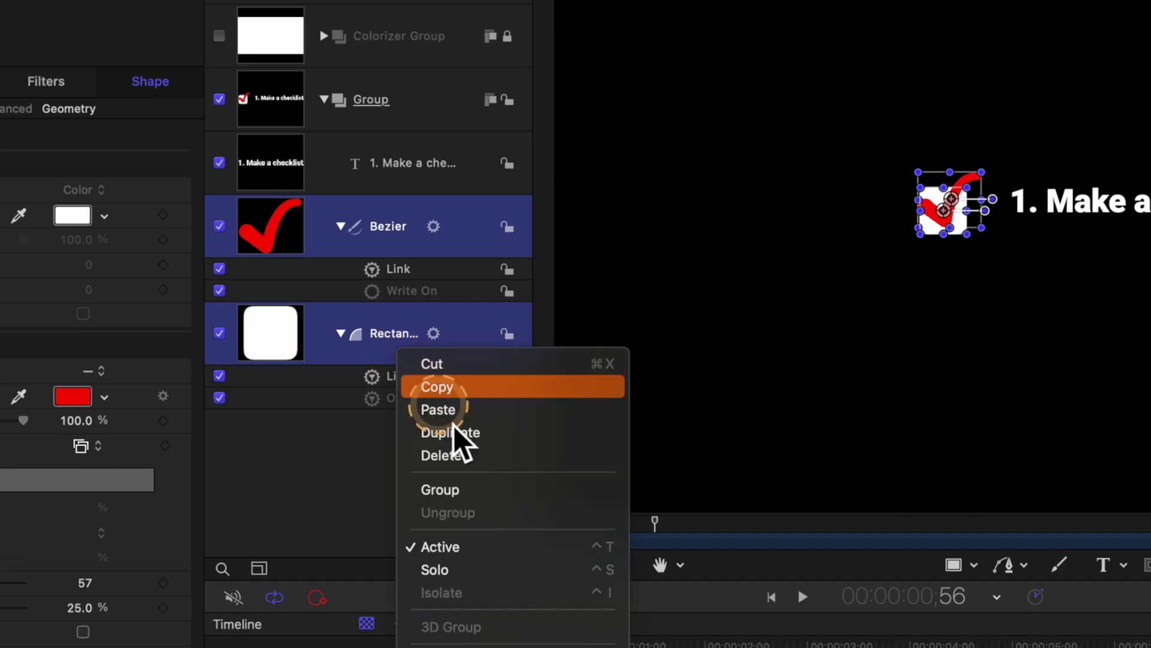
left_click(491, 505)
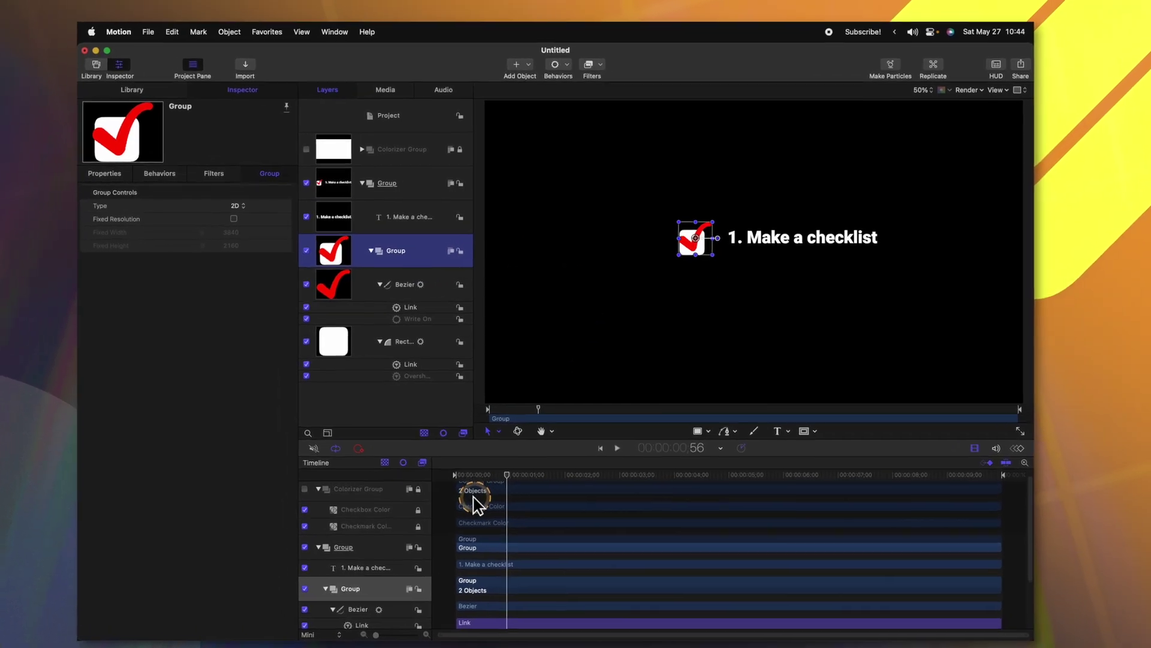
Enable Fixed Resolution on the new checkmark-and-rectangle group and rename it Checkbox Group.
left_click_drag(488, 463, 520, 463)
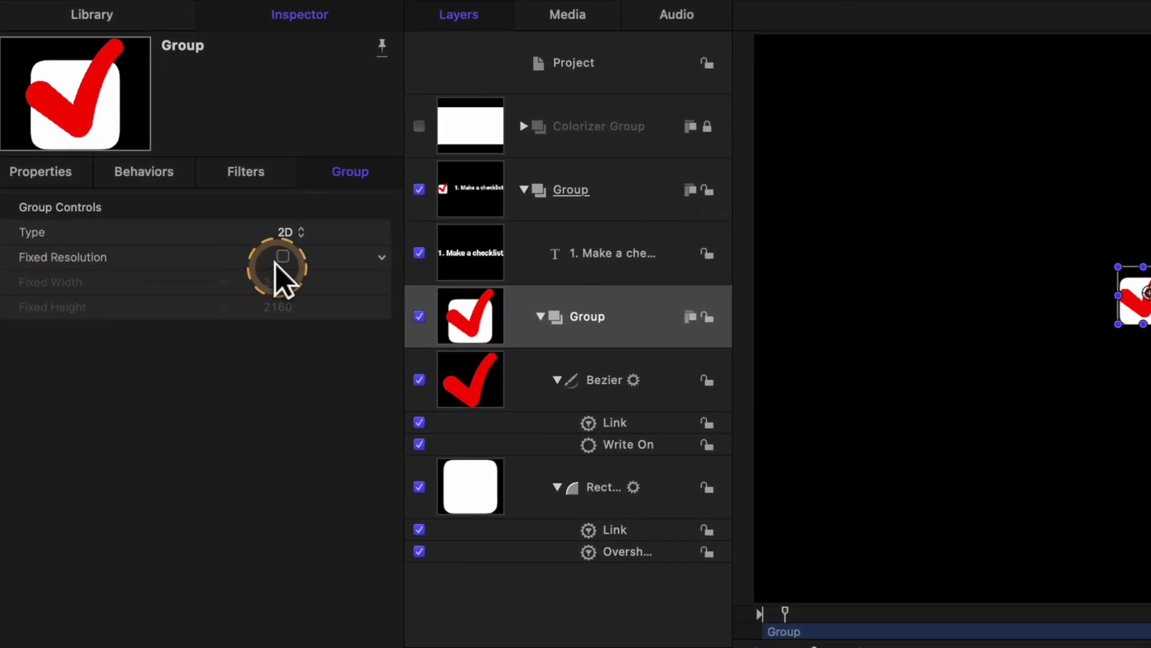
left_click(282, 256)
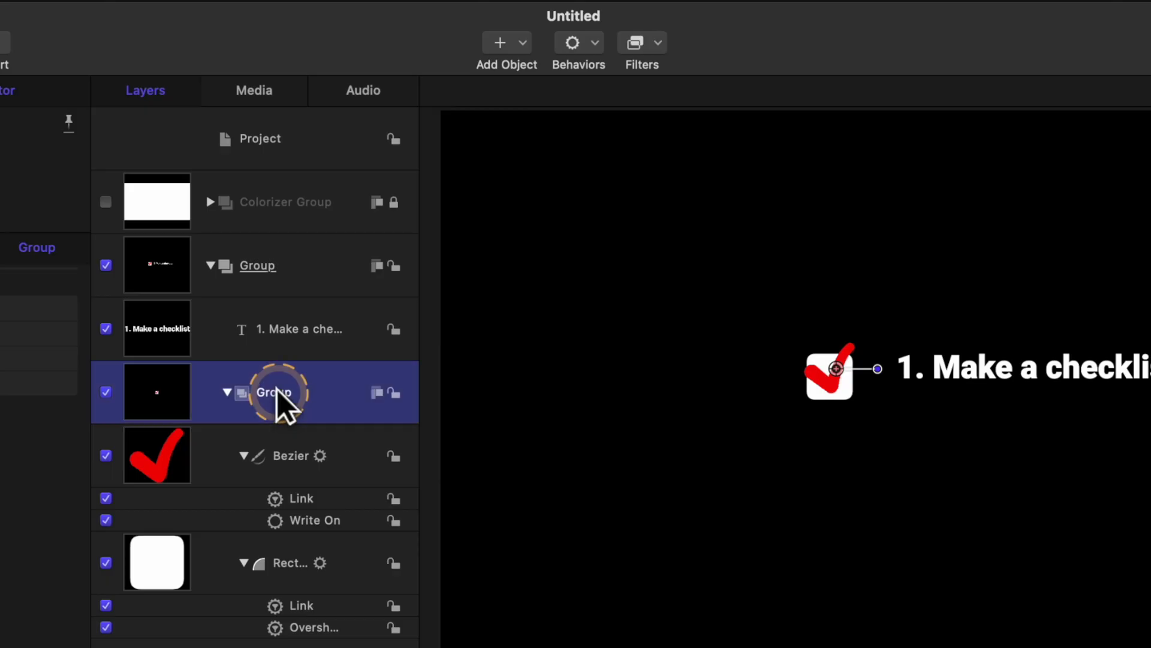
double_click(277, 391)
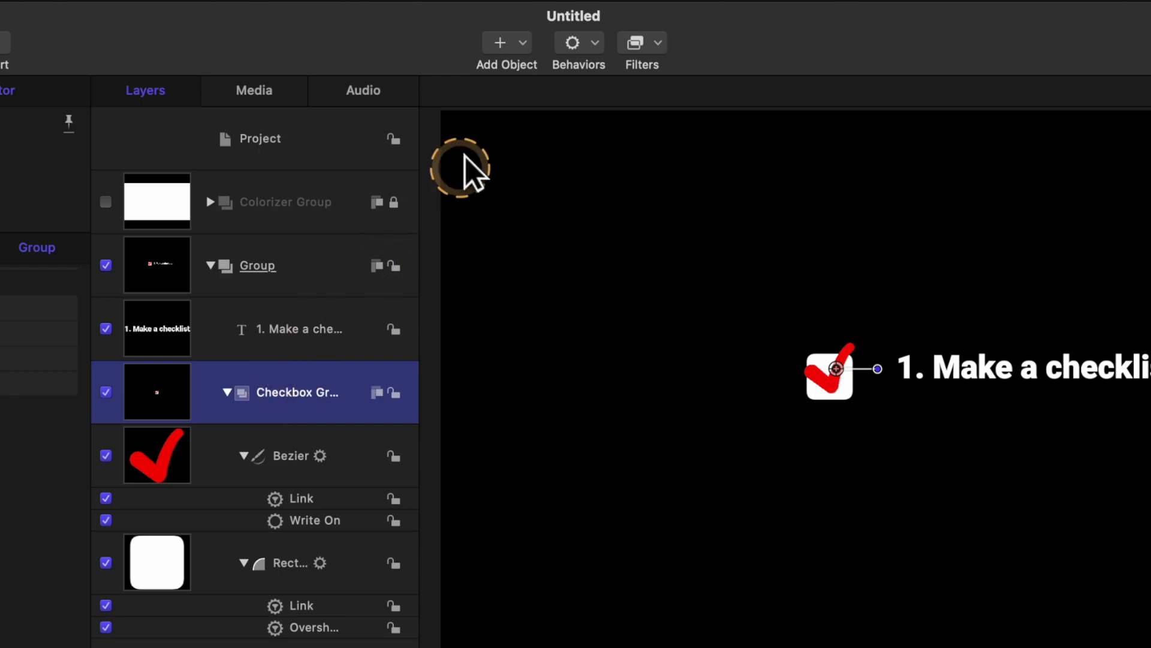
Apply the Align To behavior to Checkbox Group, with the "1. Make a checklist" text as its target object.
left_click(588, 57)
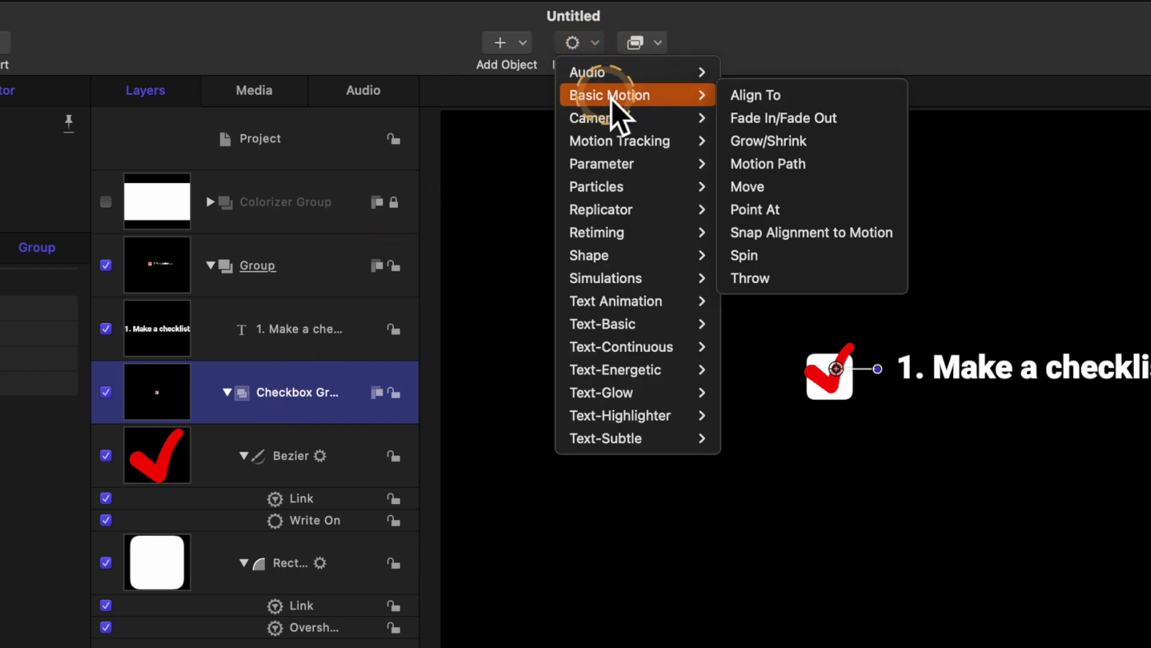
mouse_move(614, 91)
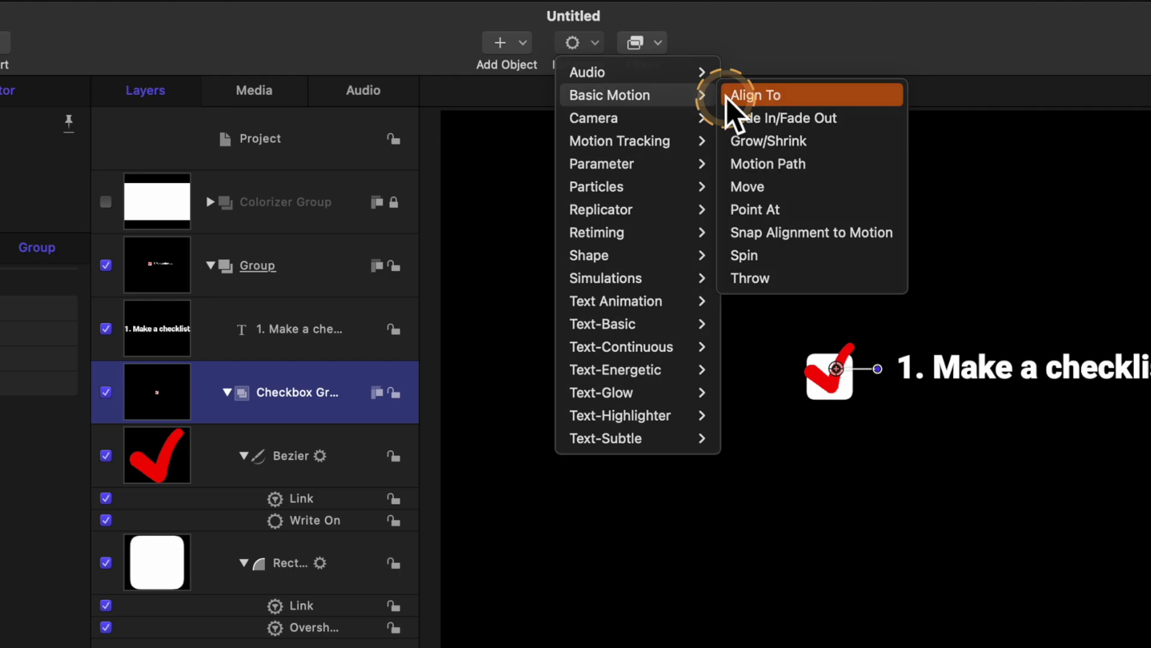
left_click(724, 95)
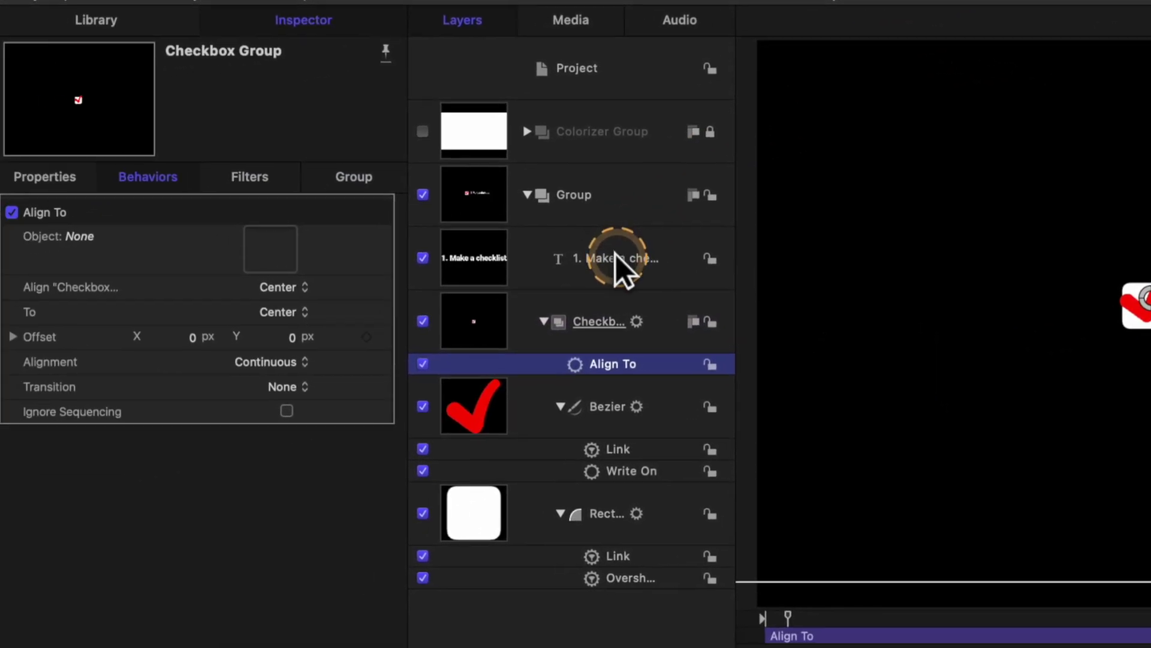
left_click_drag(618, 252, 380, 220)
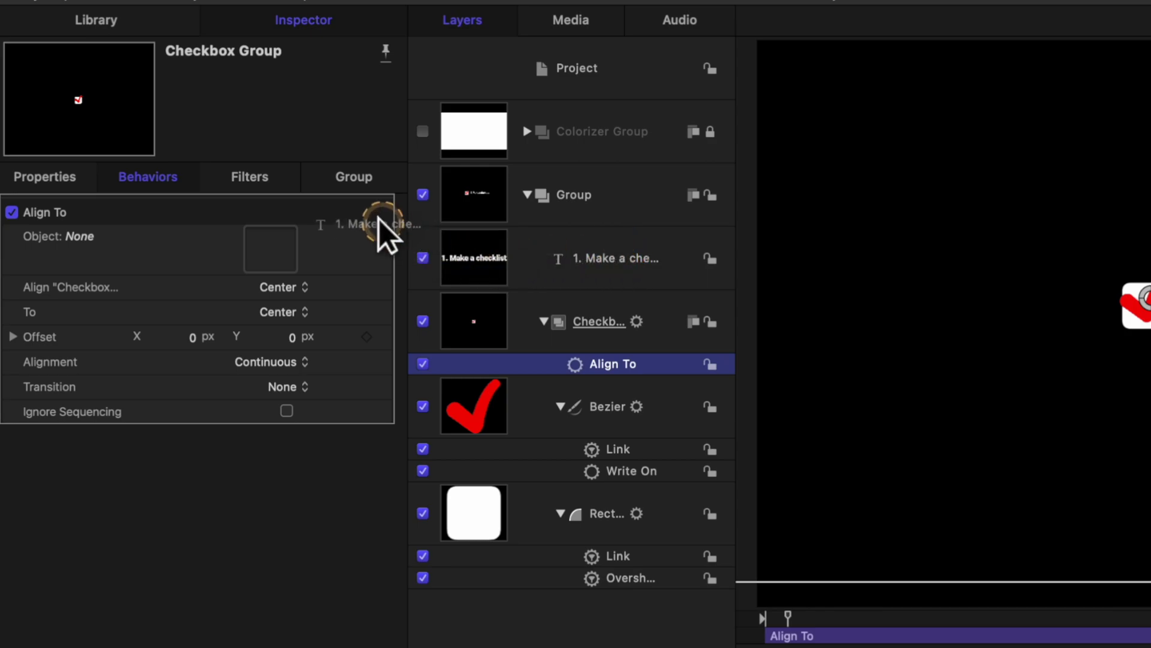
left_click_drag(281, 249, 278, 247)
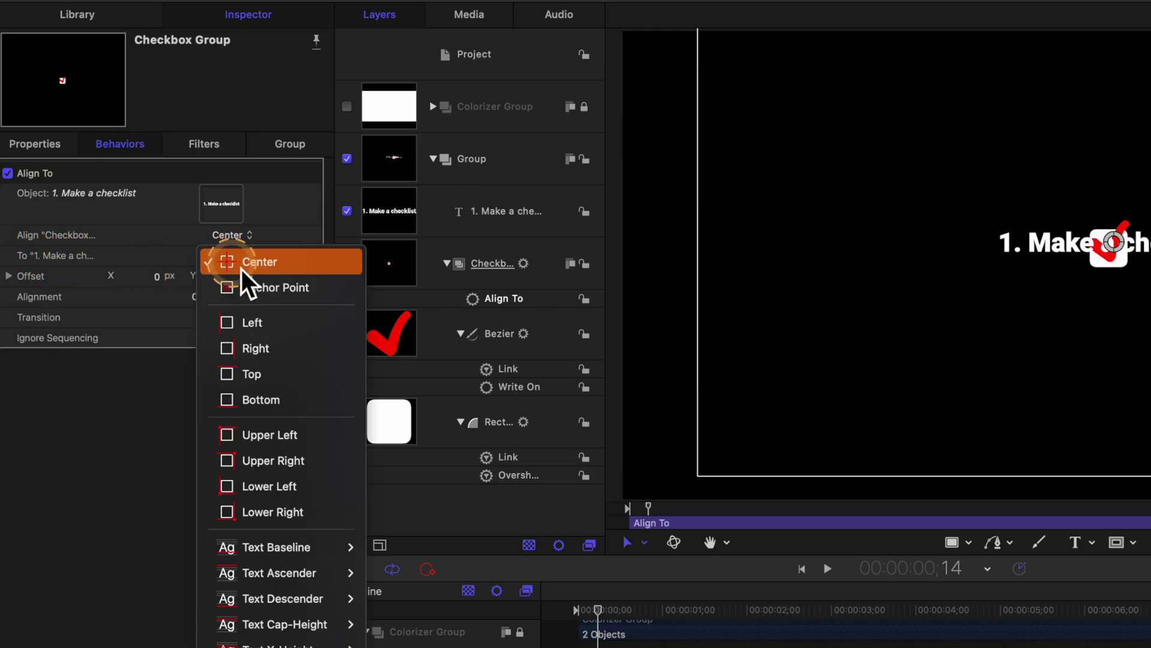
Align Checkbox Group to the text's left with an offset of about X -94 px, Y 28.5 px, and reposition the text in the canvas.
left_click(280, 321)
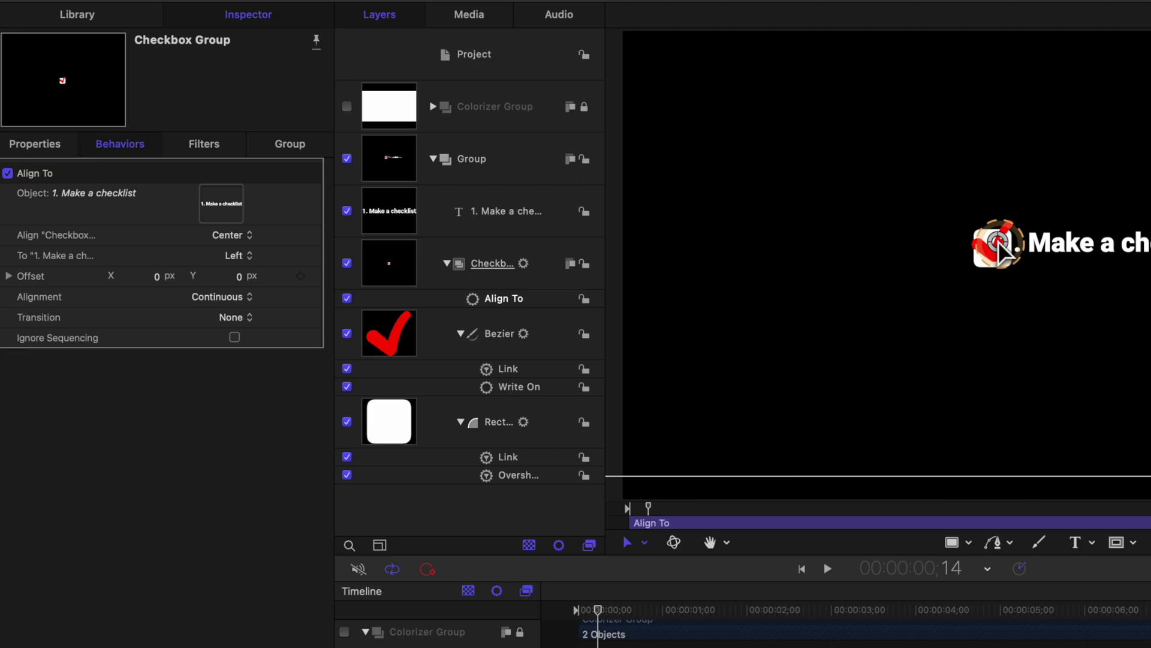
left_click_drag(1000, 245, 976, 235)
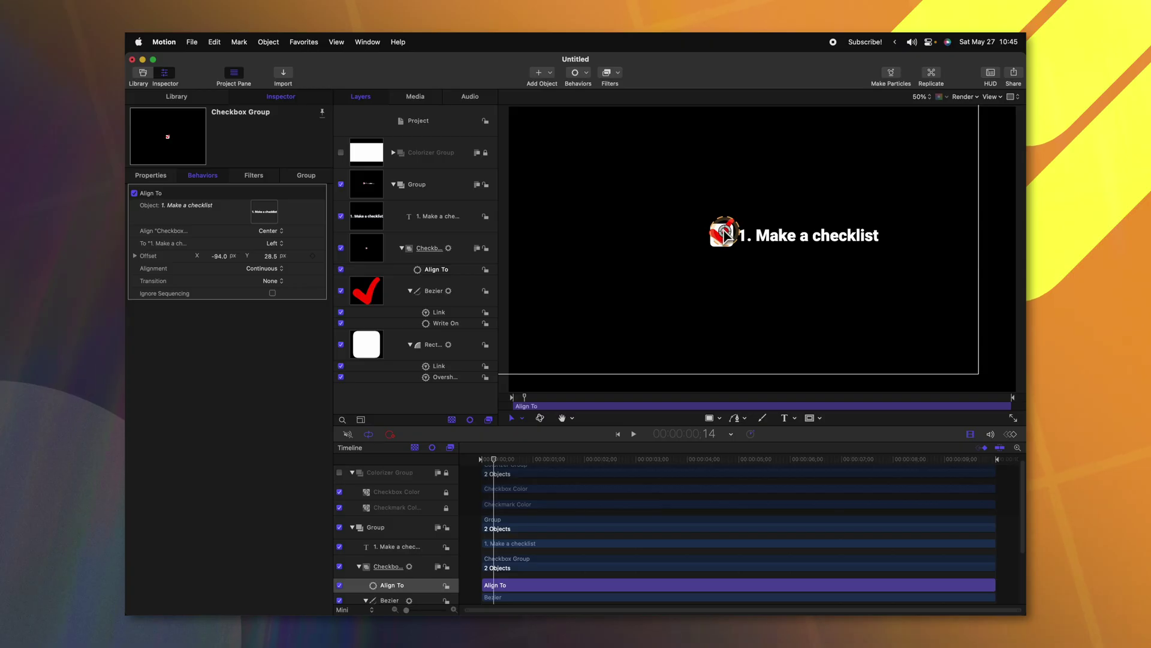
left_click(445, 217)
mouse_move(844, 247)
left_mouse_down()
mouse_move(826, 318)
mouse_move(702, 182)
mouse_move(838, 354)
mouse_move(835, 213)
mouse_move(856, 253)
left_mouse_up()
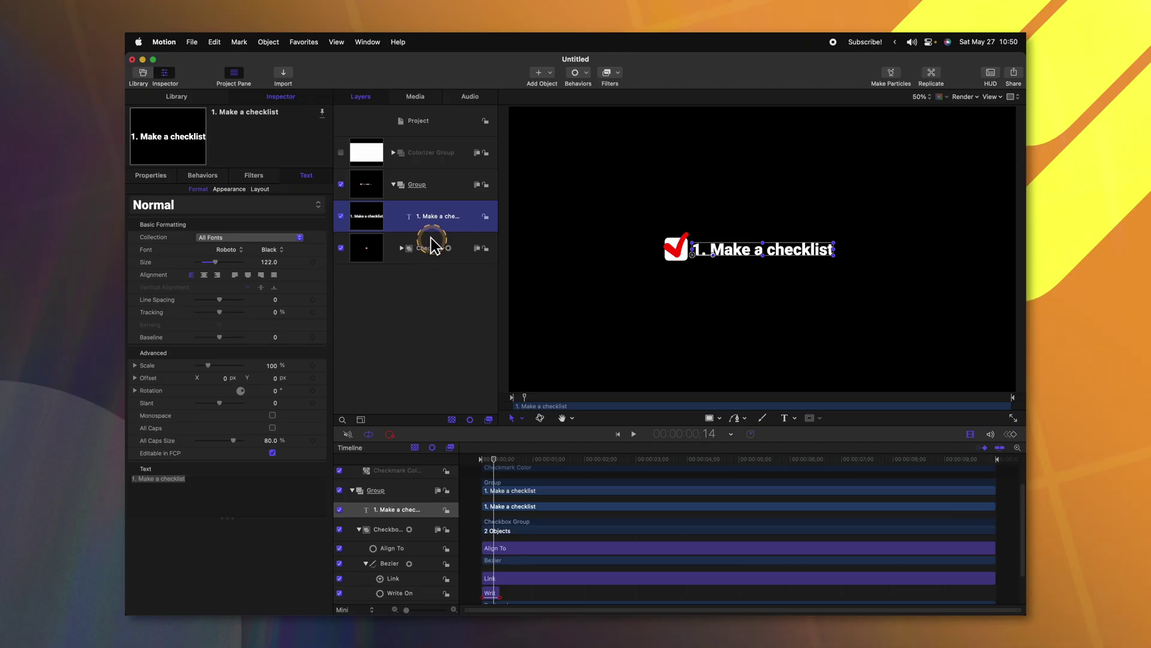
Apply the Text-Basic Arrange In behavior to the "1. Make a checklist" text.
left_click(577, 73)
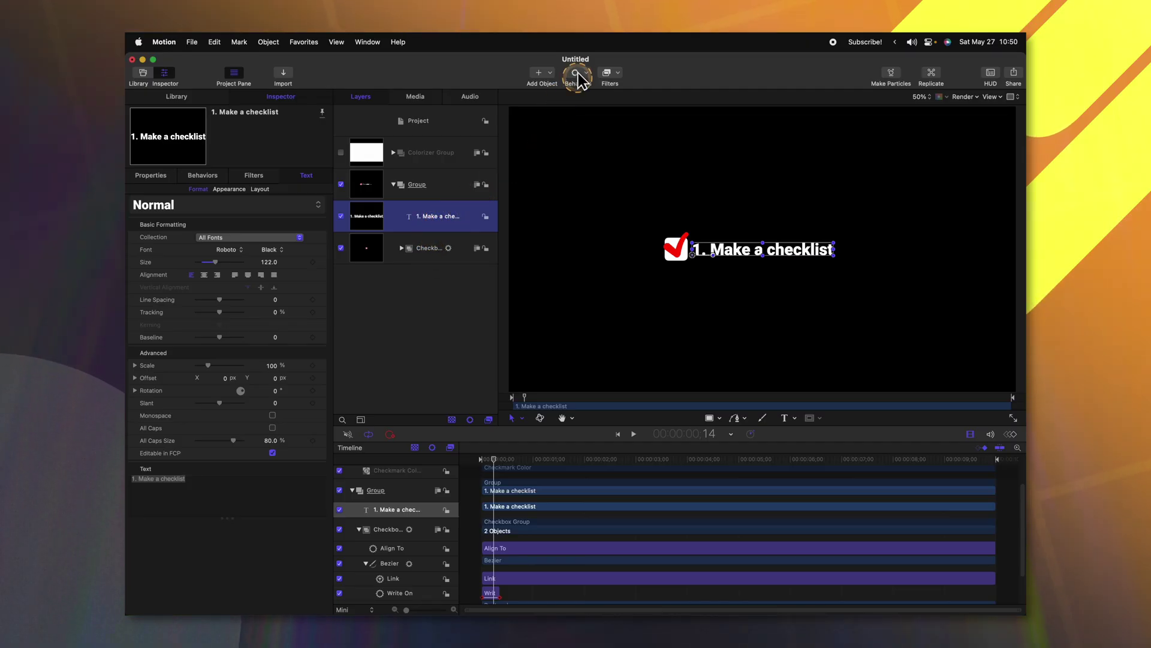
mouse_move(623, 214)
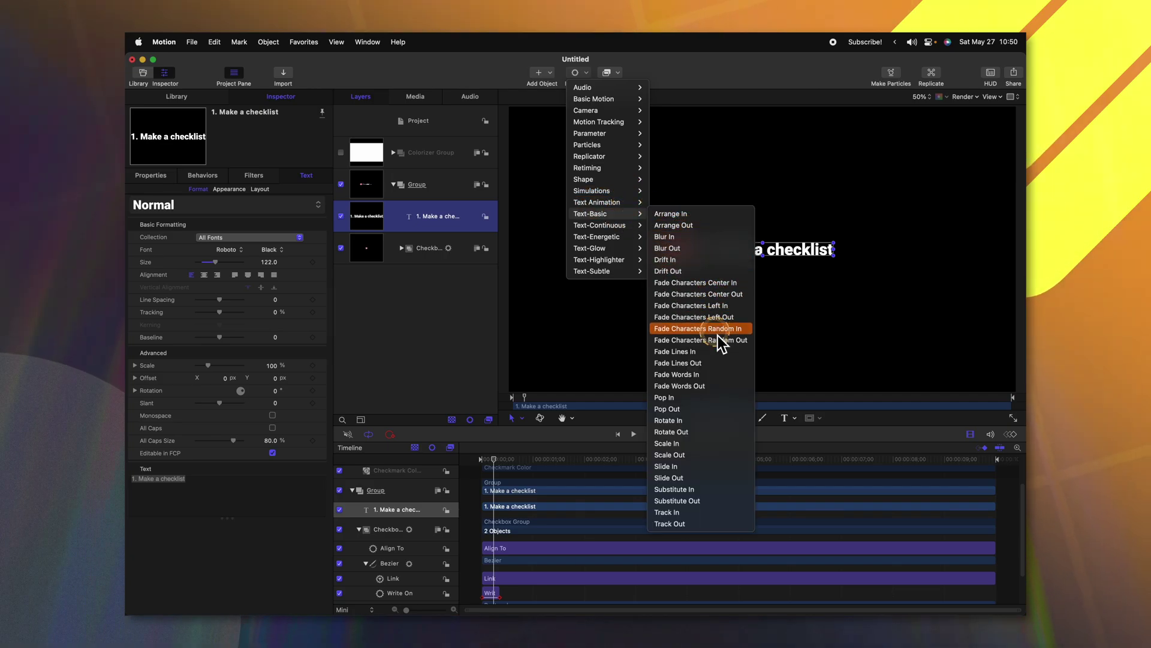
left_click(701, 215)
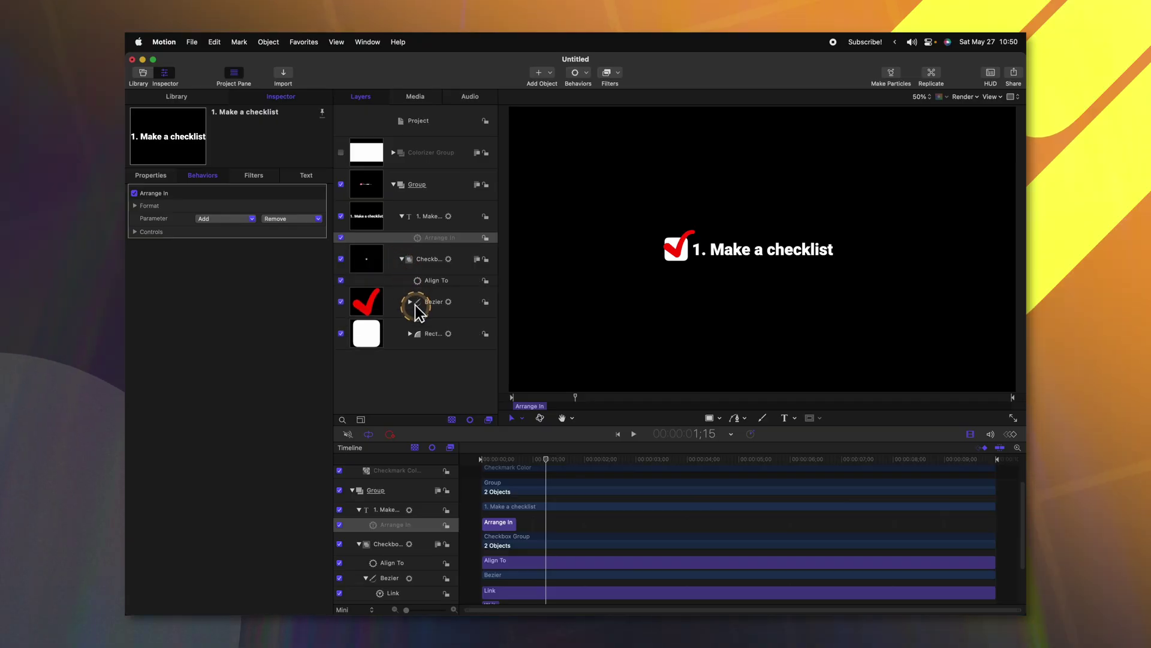
Enable Ignore Sequencing and set Alignment to Fixed Frame on Checkbox Group's Align To behavior, and play back the animation.
left_click(446, 280)
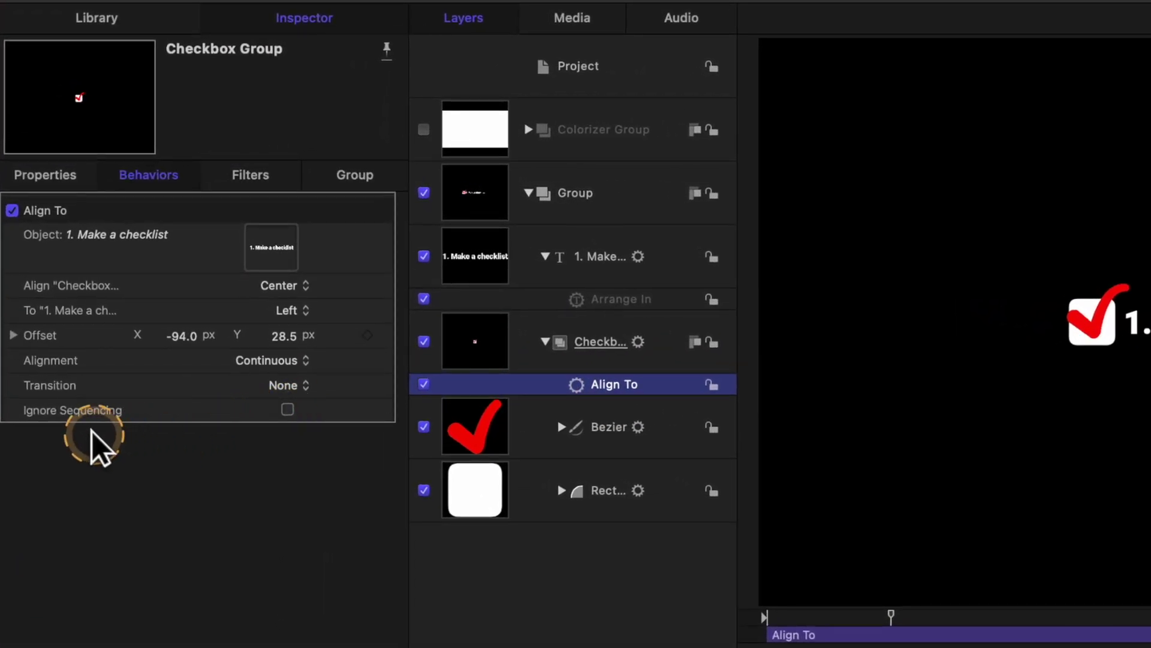
left_click(274, 417)
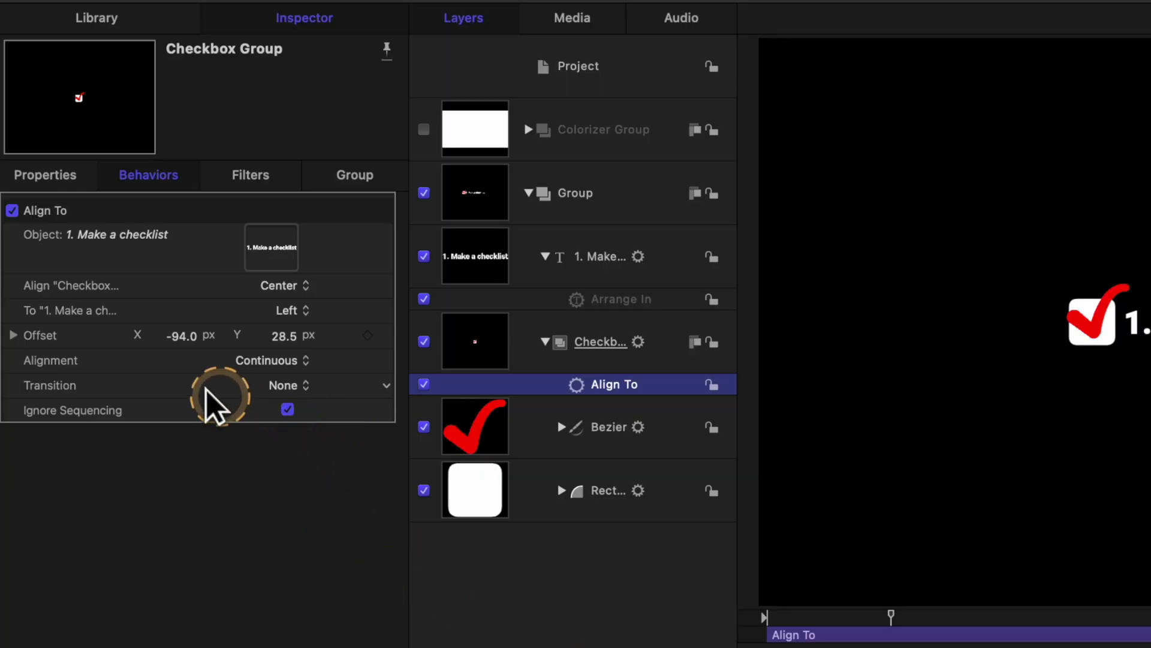
left_click(264, 380)
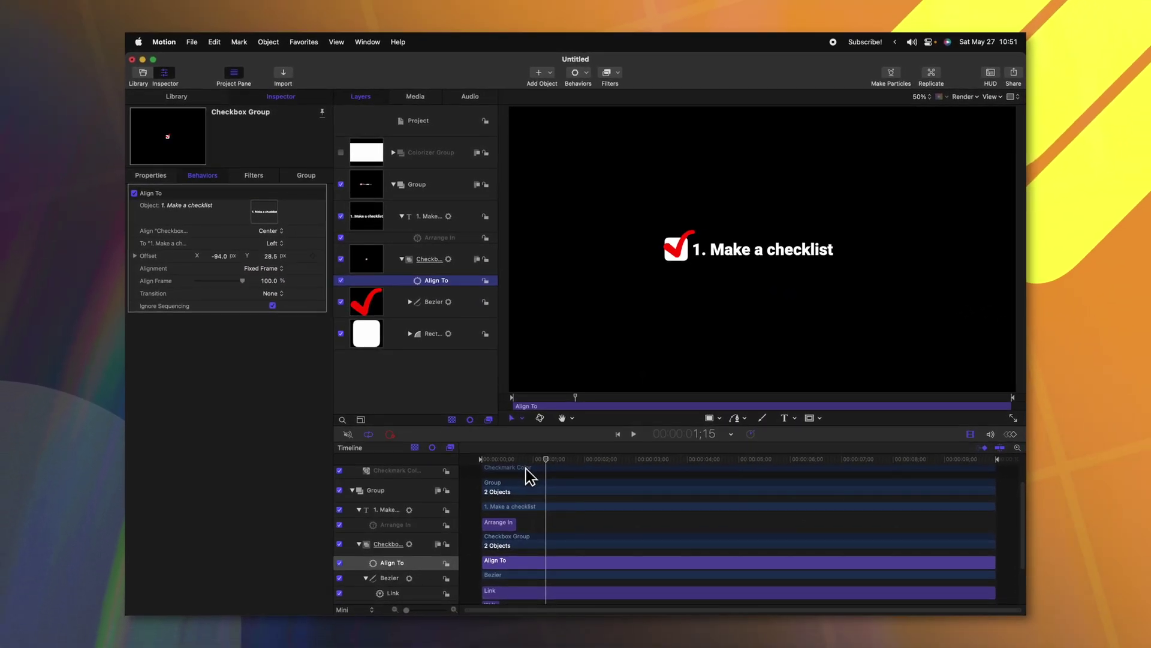
left_click_drag(527, 469, 490, 465)
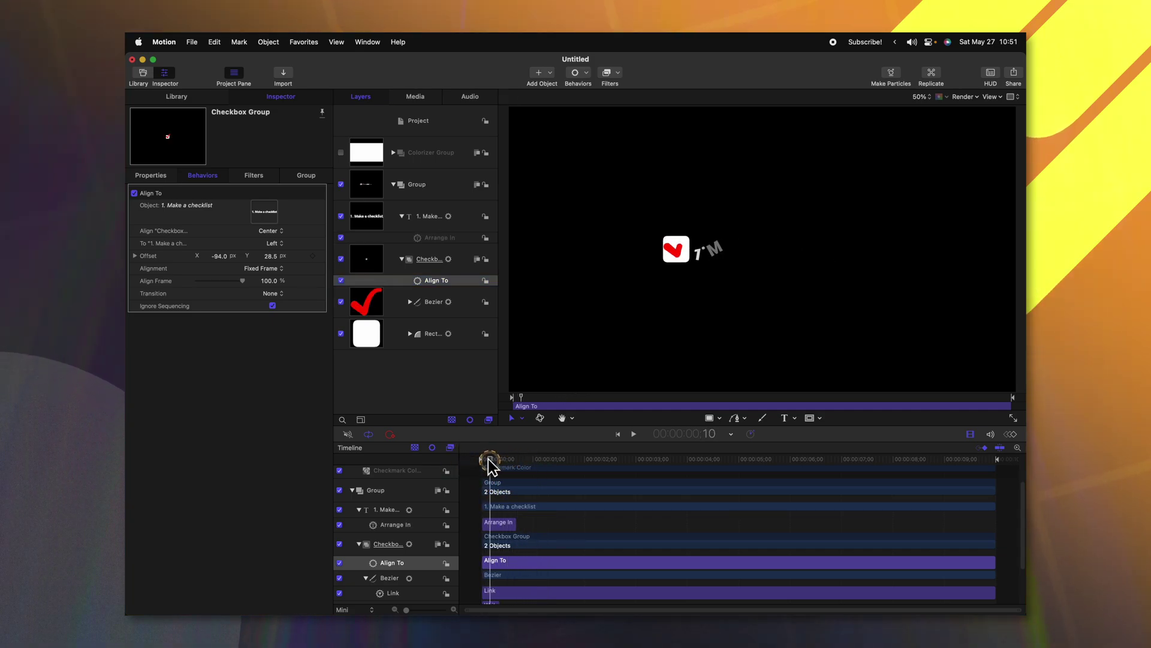
key("space")
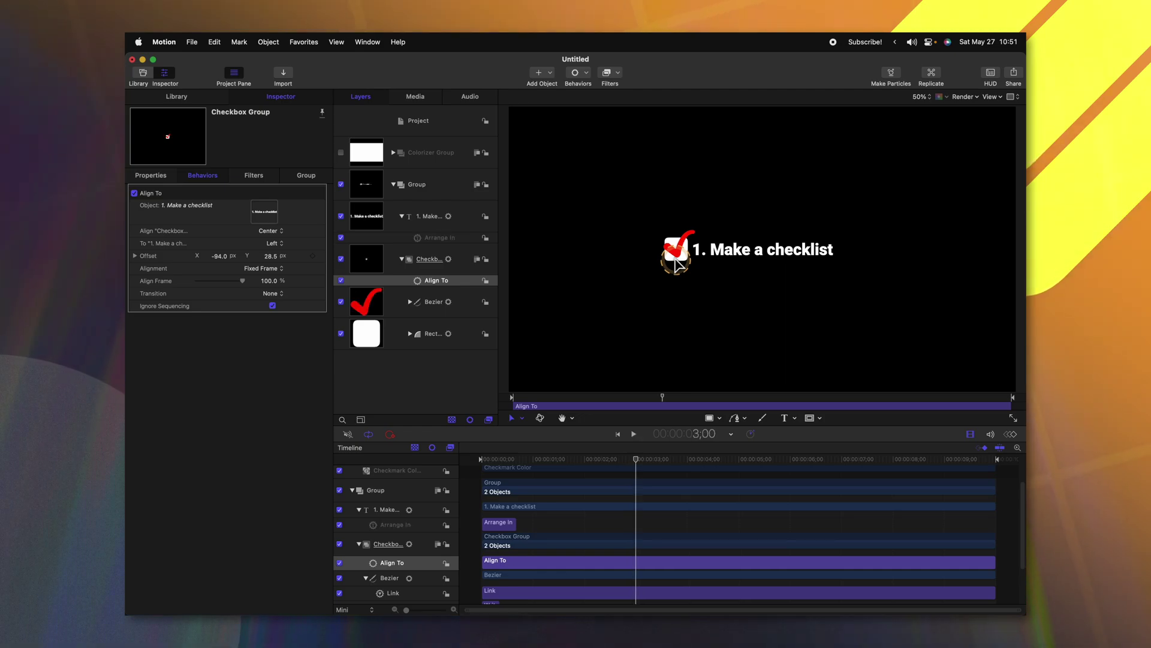
Collapse the main group, rename it Checkbox 1, and duplicate it.
left_click(394, 185)
left_click(417, 186)
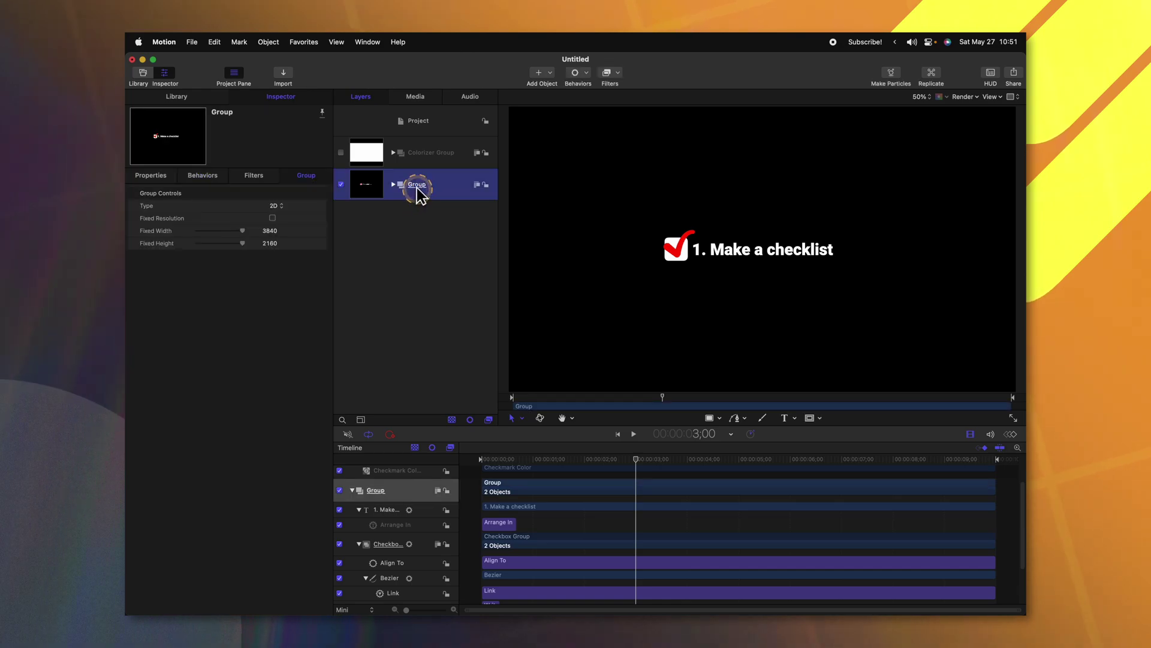
double_click(418, 185)
type("Checkbox 1")
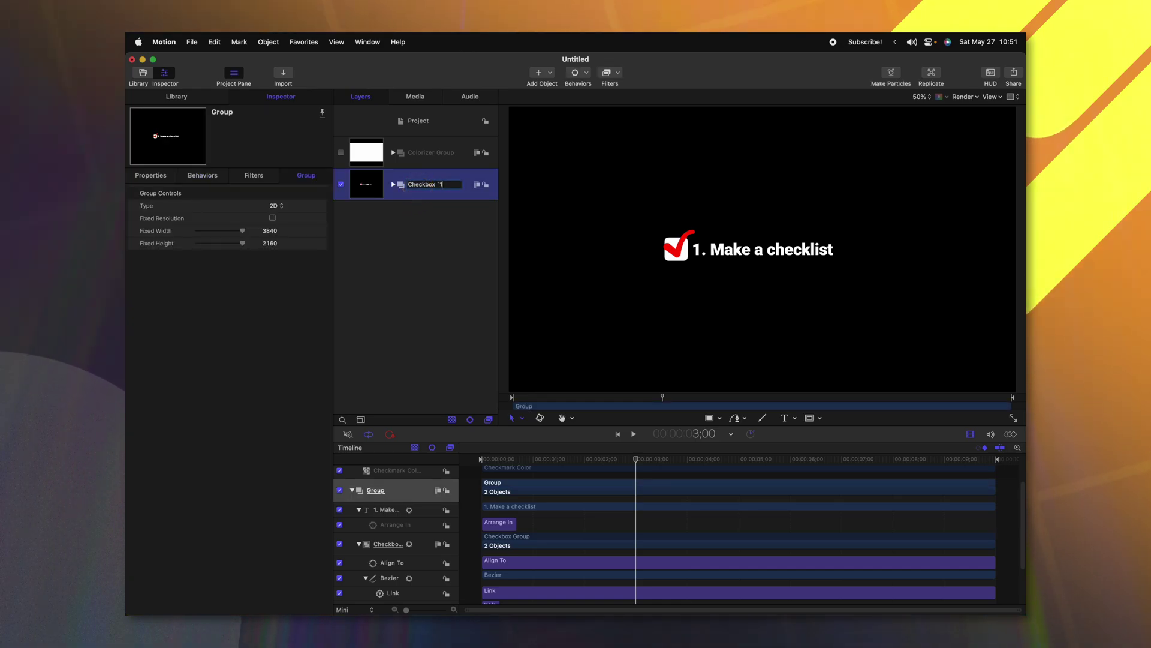
key("Return")
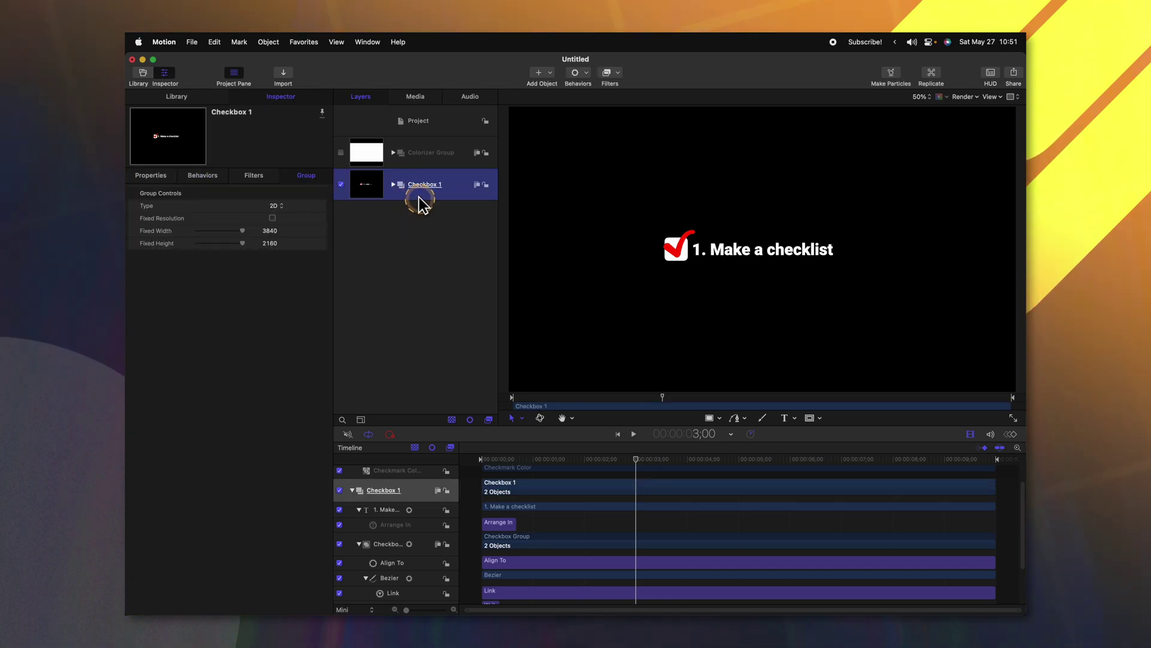
key("super+d")
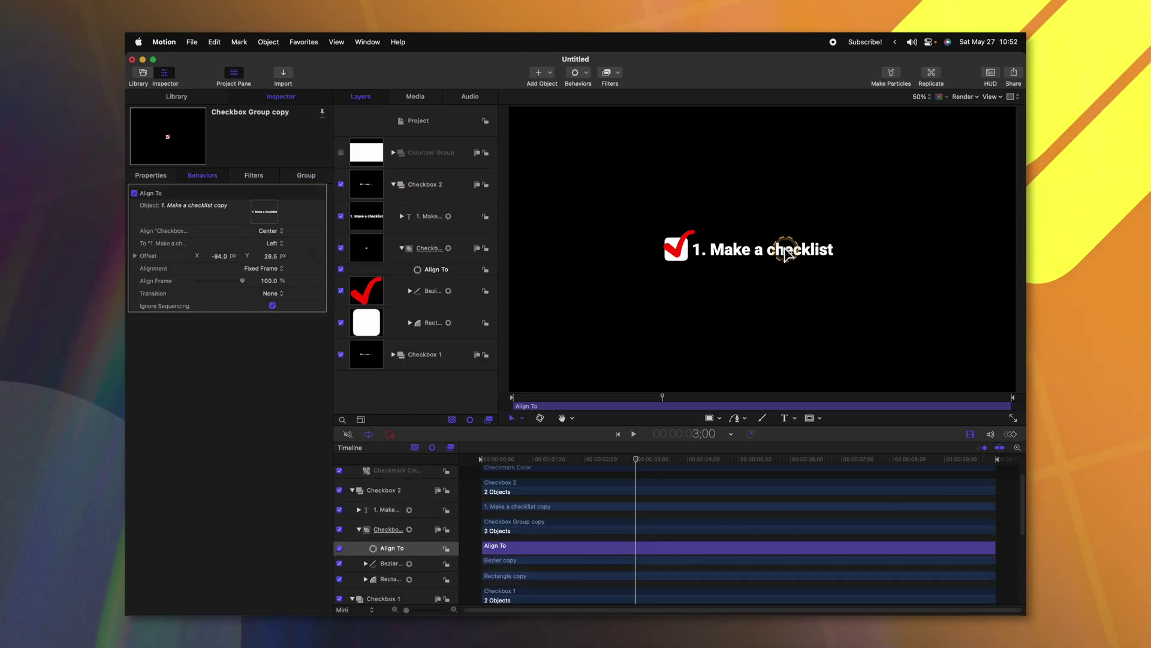
Change the duplicated group's text to "2. Make a second item" and move it below the first checklist item.
left_click(409, 229)
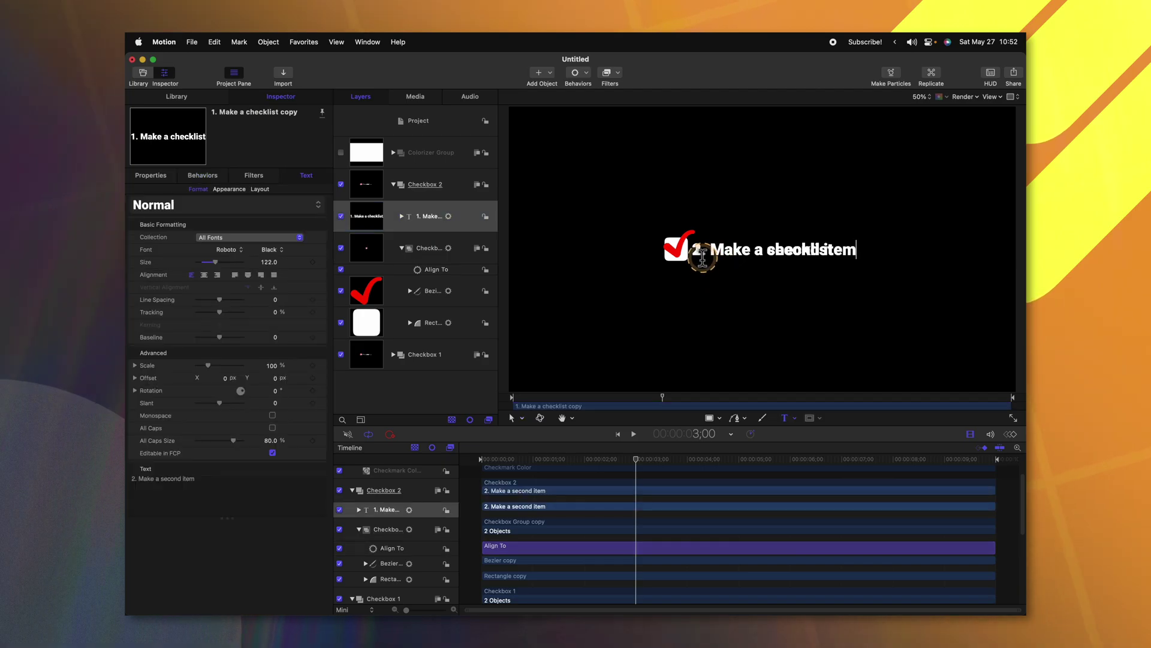
left_click(424, 240)
left_click(437, 225)
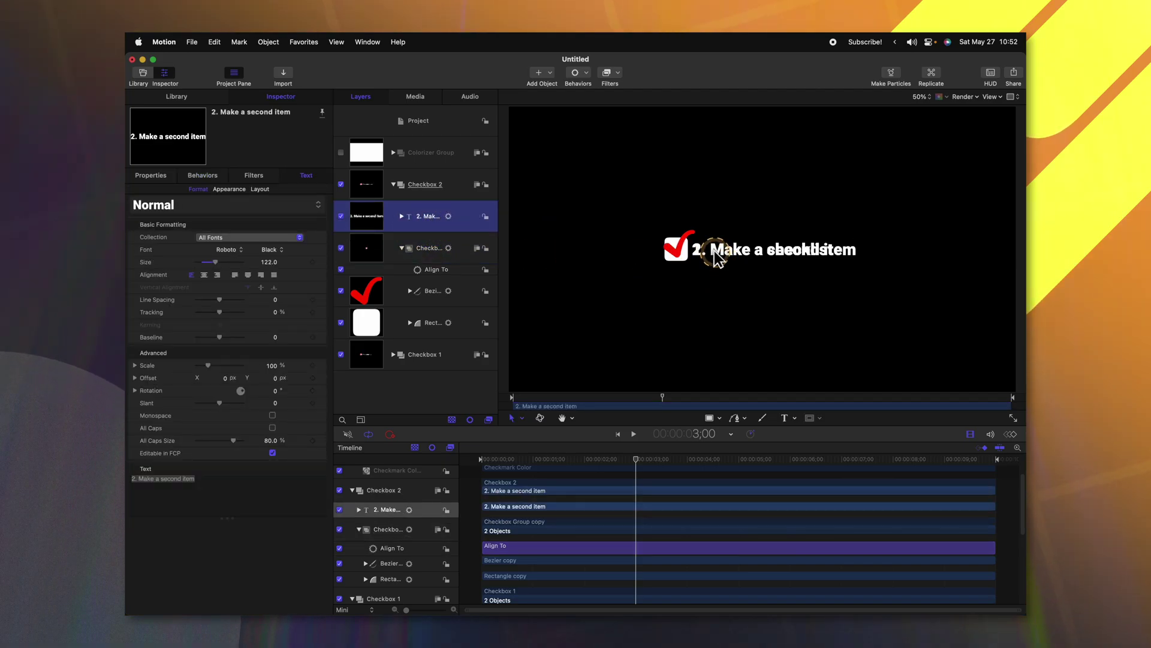
key("super+slash")
left_click_drag(730, 257, 731, 298)
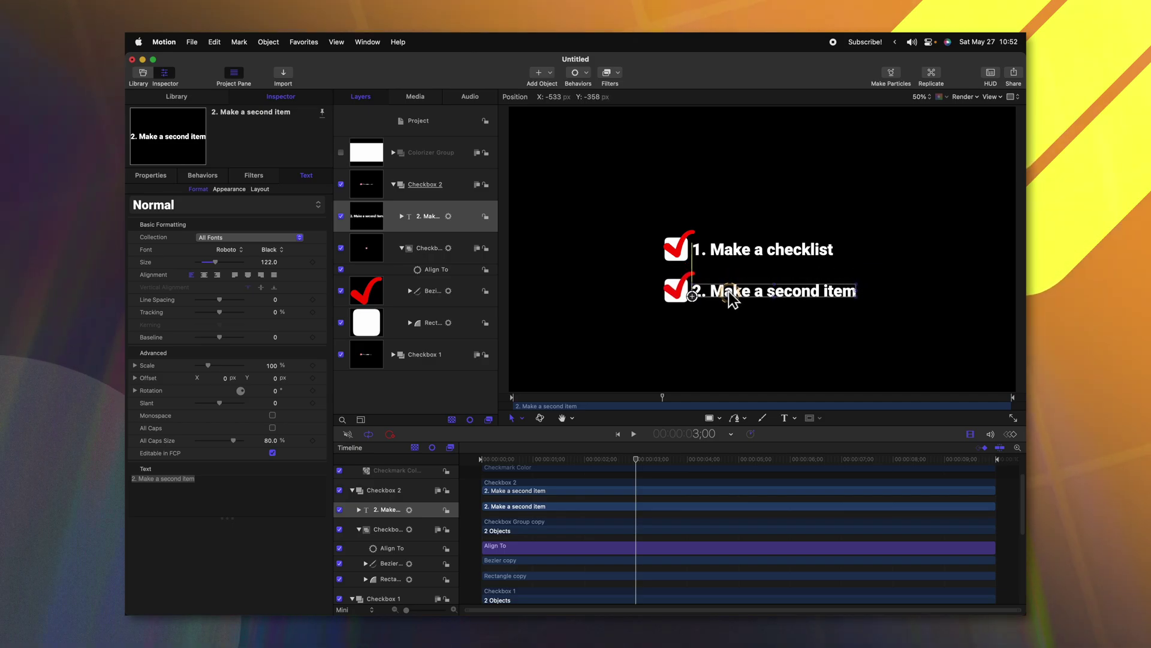
Collapse the Checkbox 2 group, duplicate it, and rename the copy Checkbox 3.
left_click(394, 186)
left_click(424, 185)
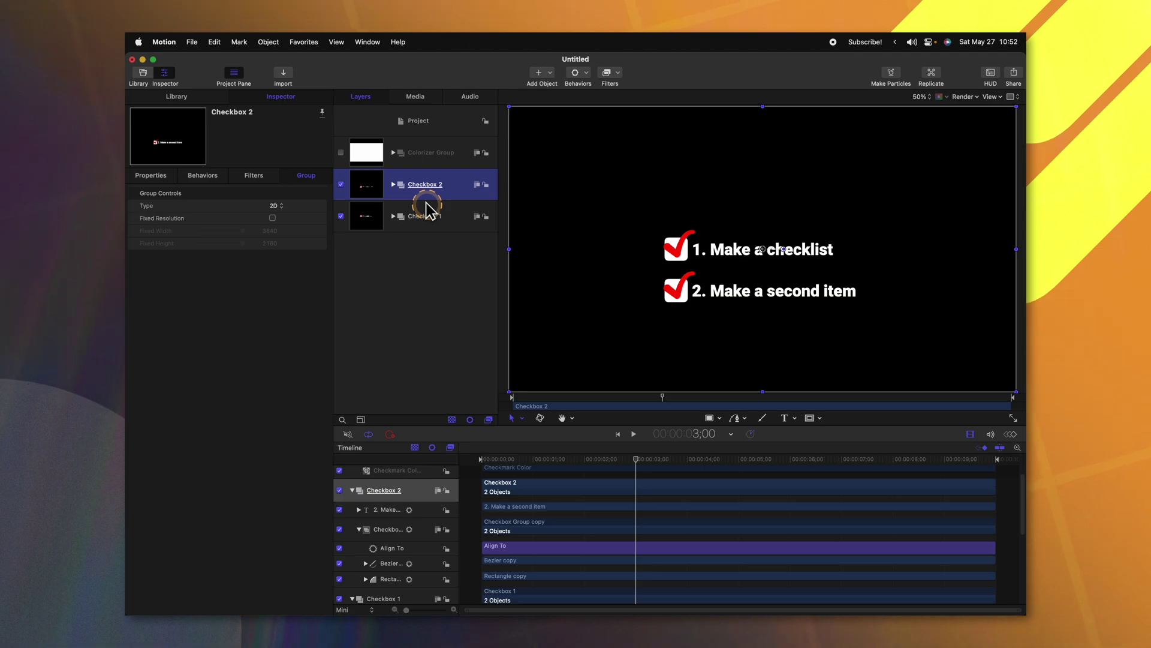
key("super+d")
left_click(423, 185)
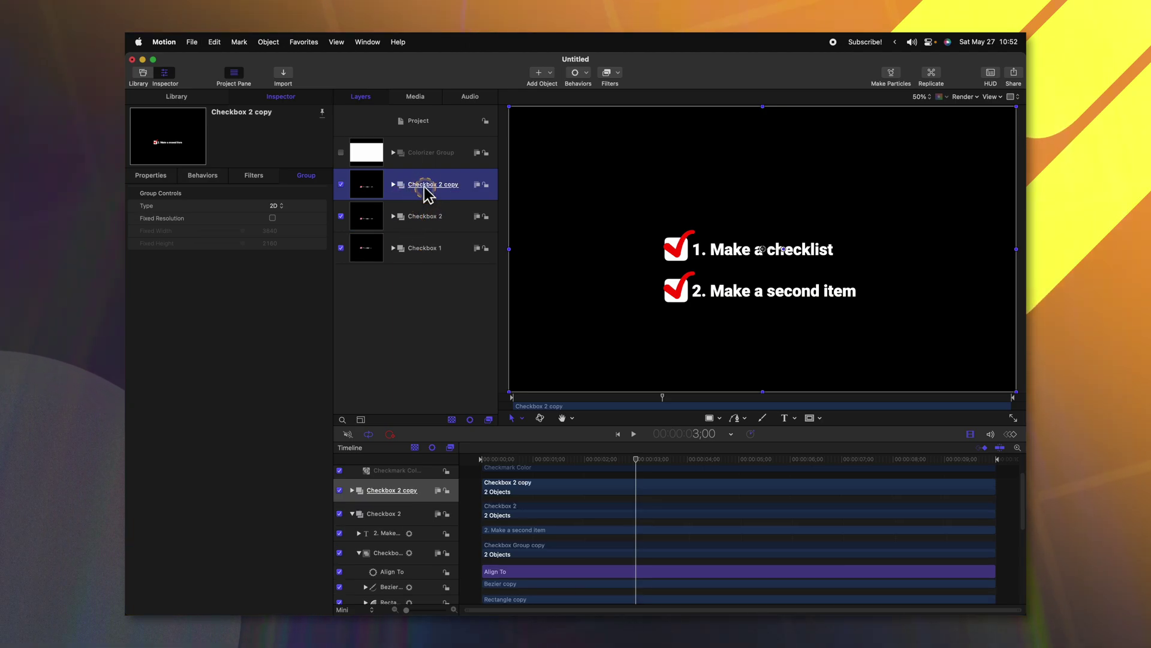
left_click(425, 185)
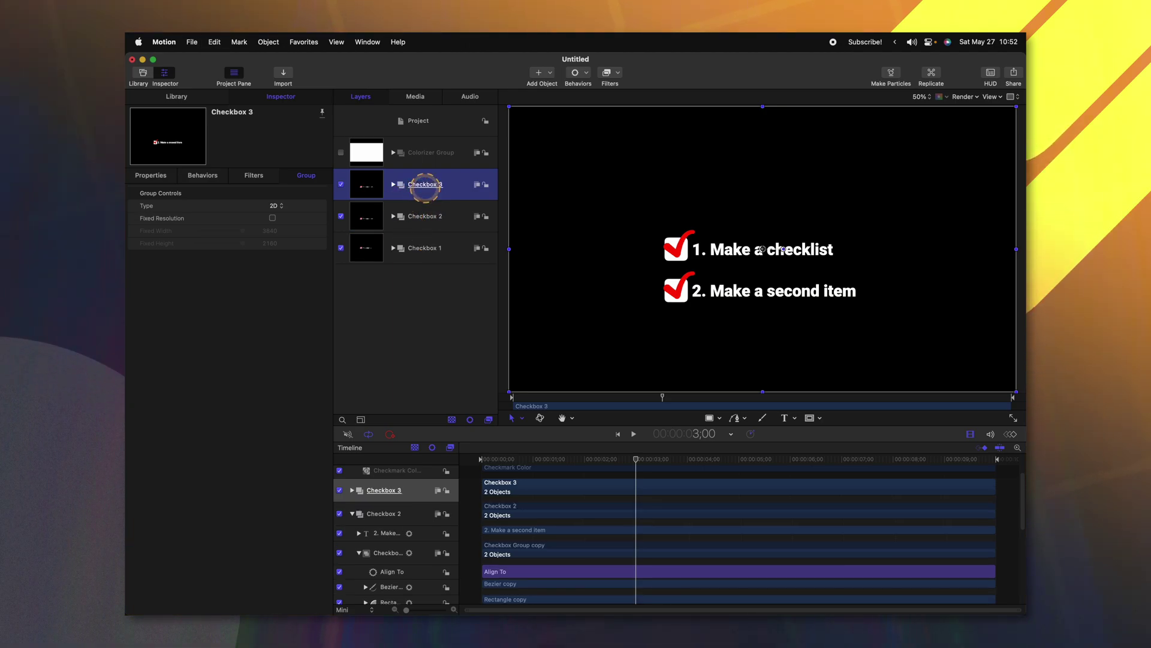
Change the text in the Checkbox 3 group to "3. Like & Subscribe!" and move it below the second checklist item.
left_click(394, 186)
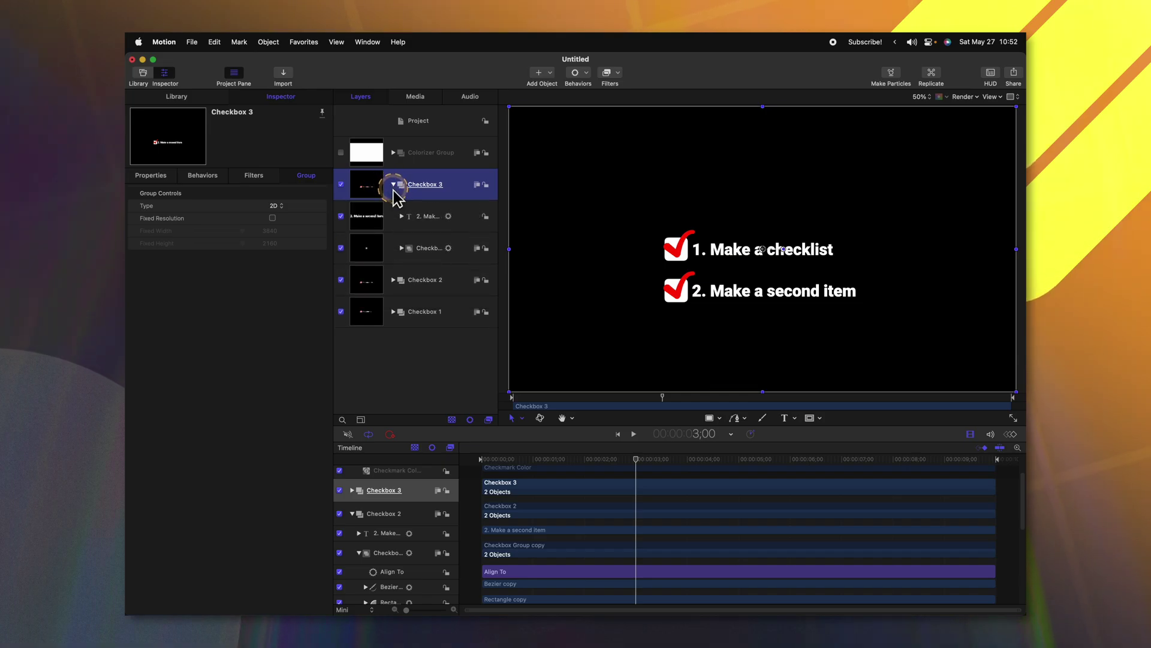
left_click(414, 215)
double_click(749, 300)
key("super+v")
left_click(430, 248)
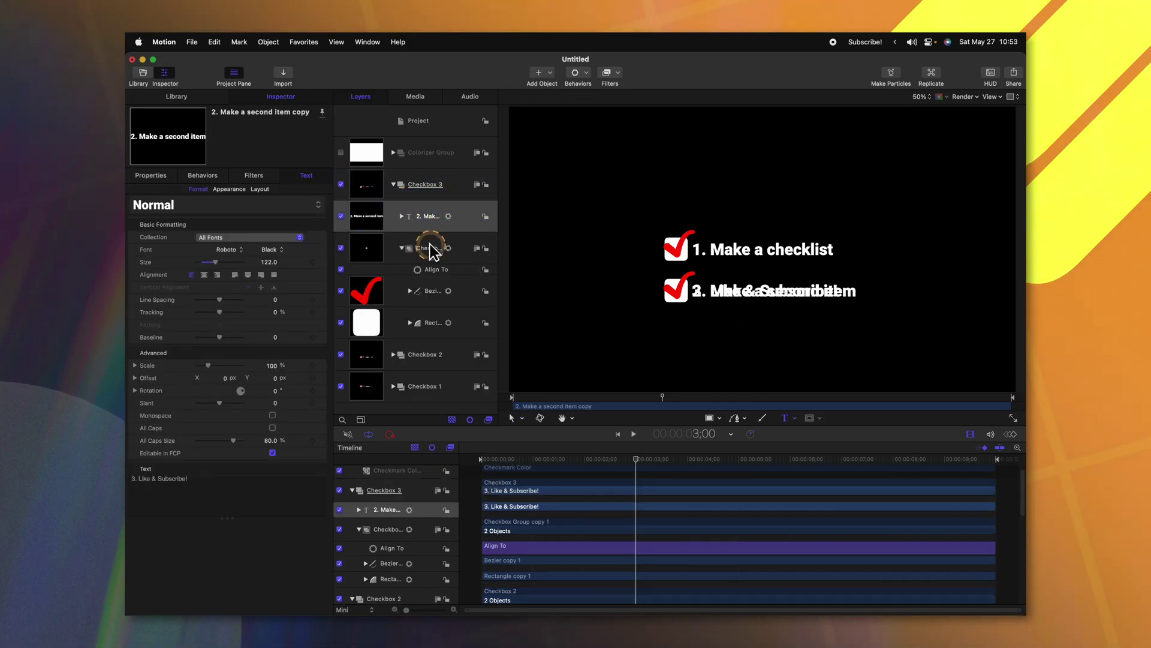
left_click_drag(750, 294, 750, 339)
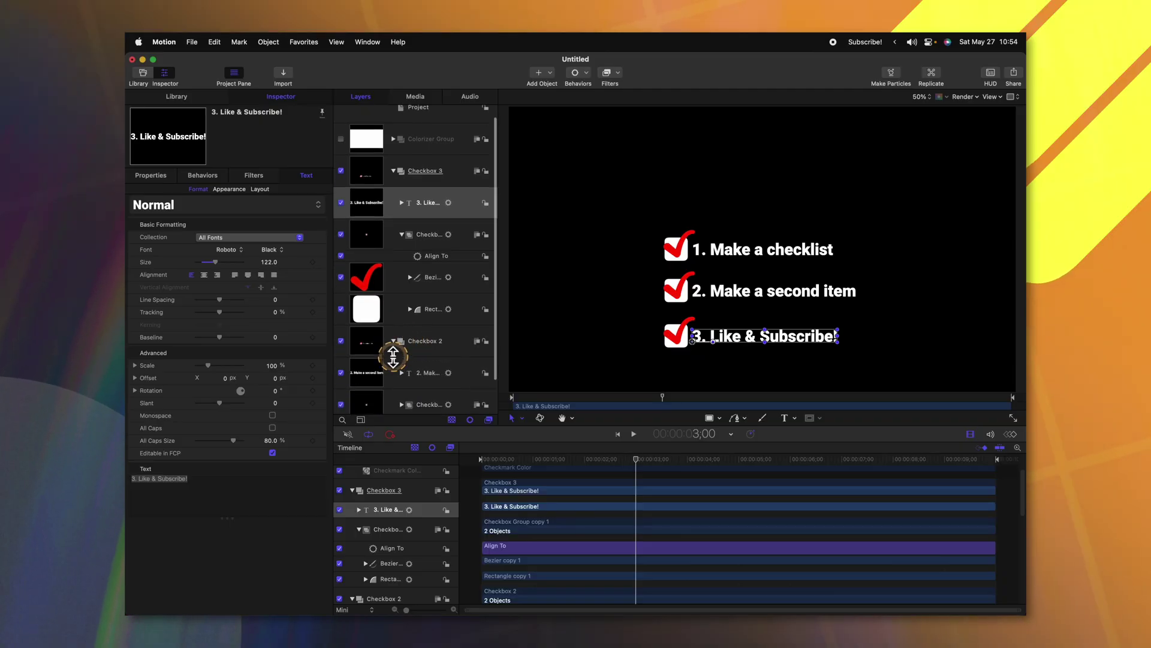
Select the text layers of all three checklist items and move them together toward the upper left of the frame.
left_click(419, 372, "super")
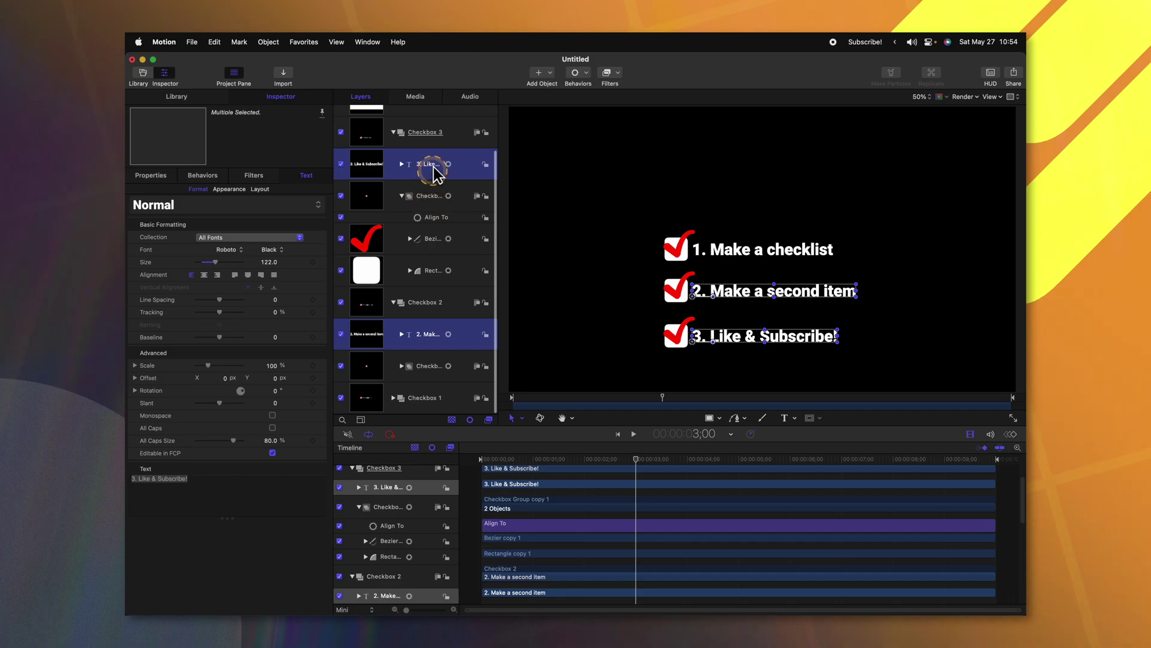
scroll(396, 401, "down", 1)
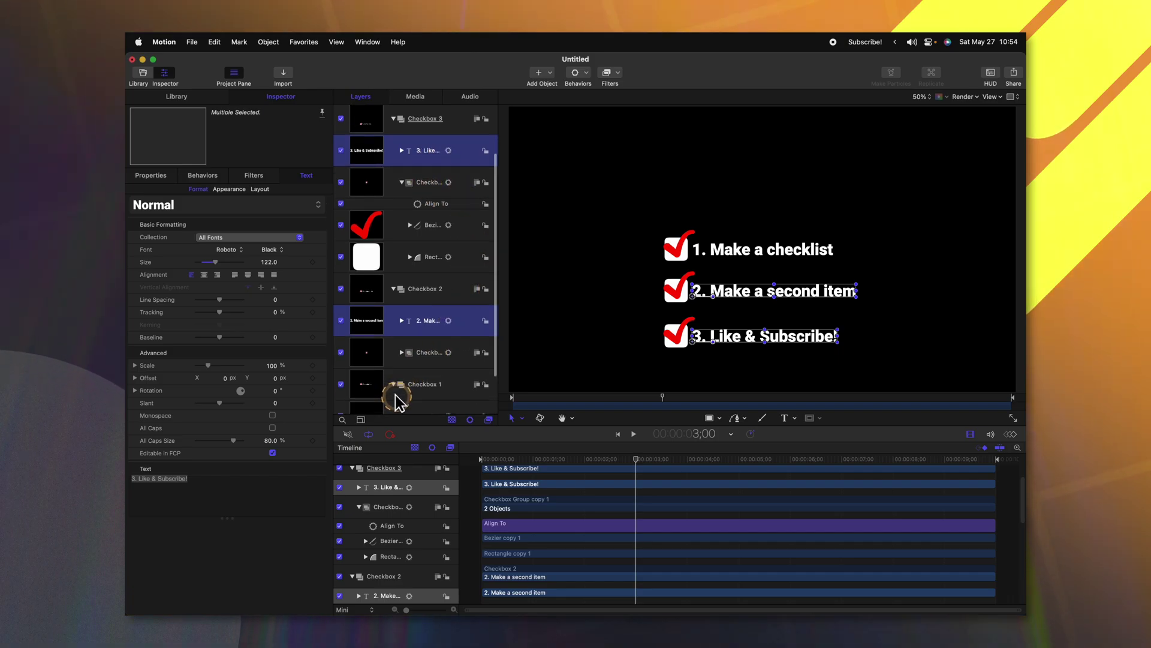
scroll(396, 402, "down", 2)
left_click(426, 391, "super")
left_click_drag(753, 298, 627, 251)
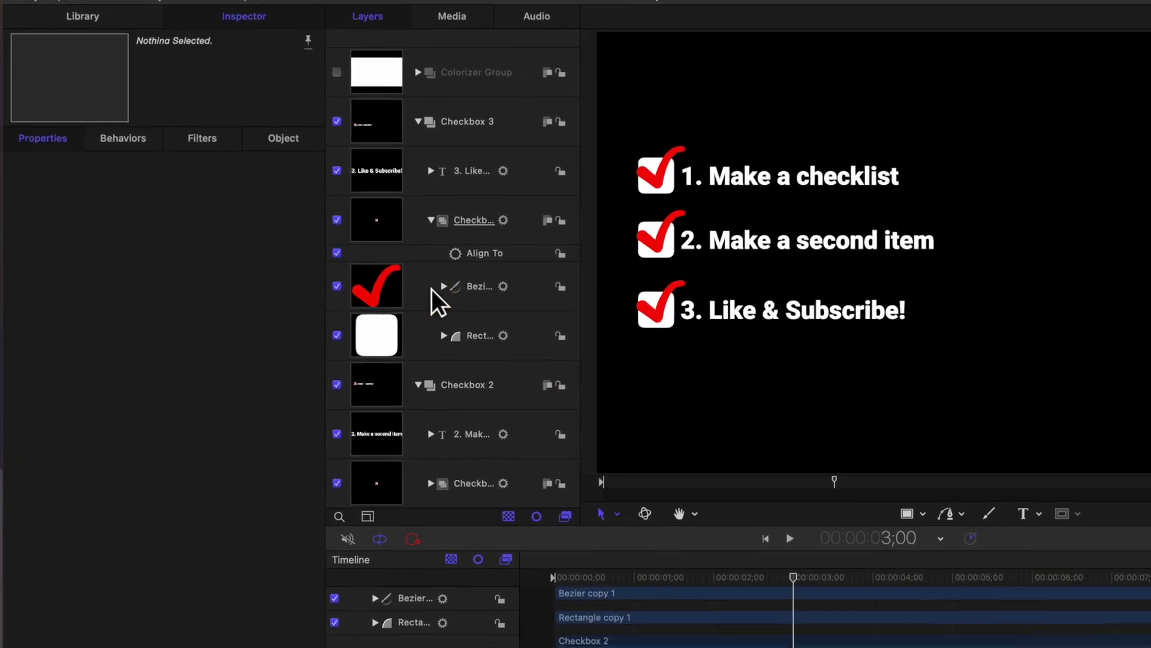
Add the opacity of the Checkbox 1 group's Bezier checkmark to a new rig with a new checkbox widget.
scroll(449, 271, "down", 3)
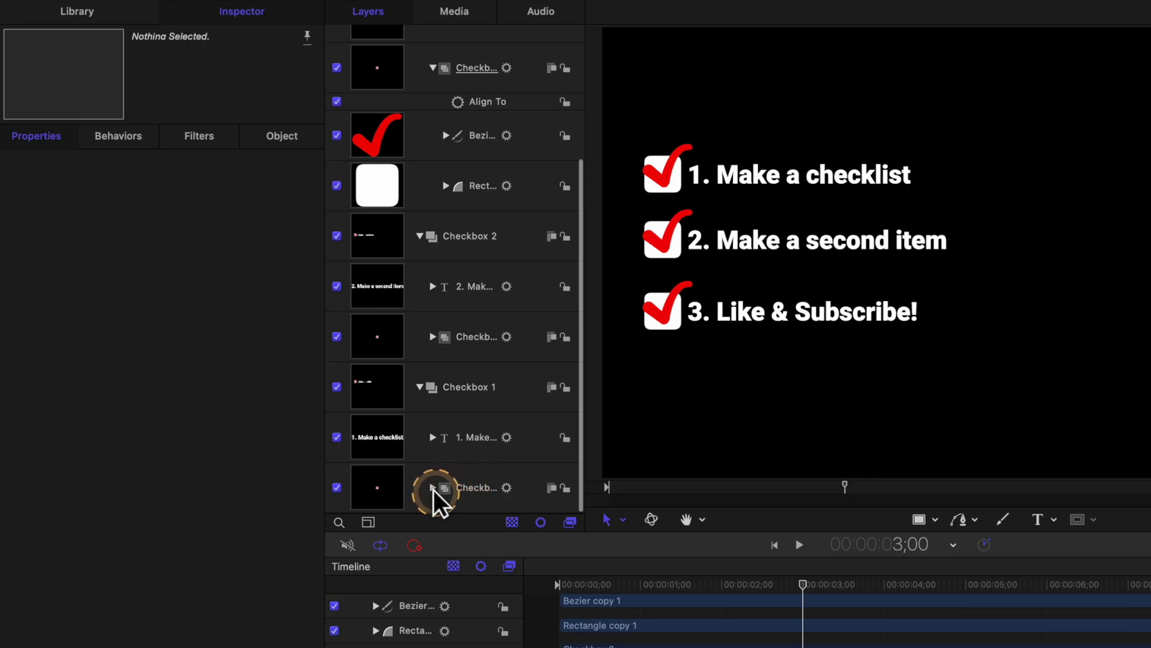
scroll(453, 484, "down", 2)
left_click(396, 437)
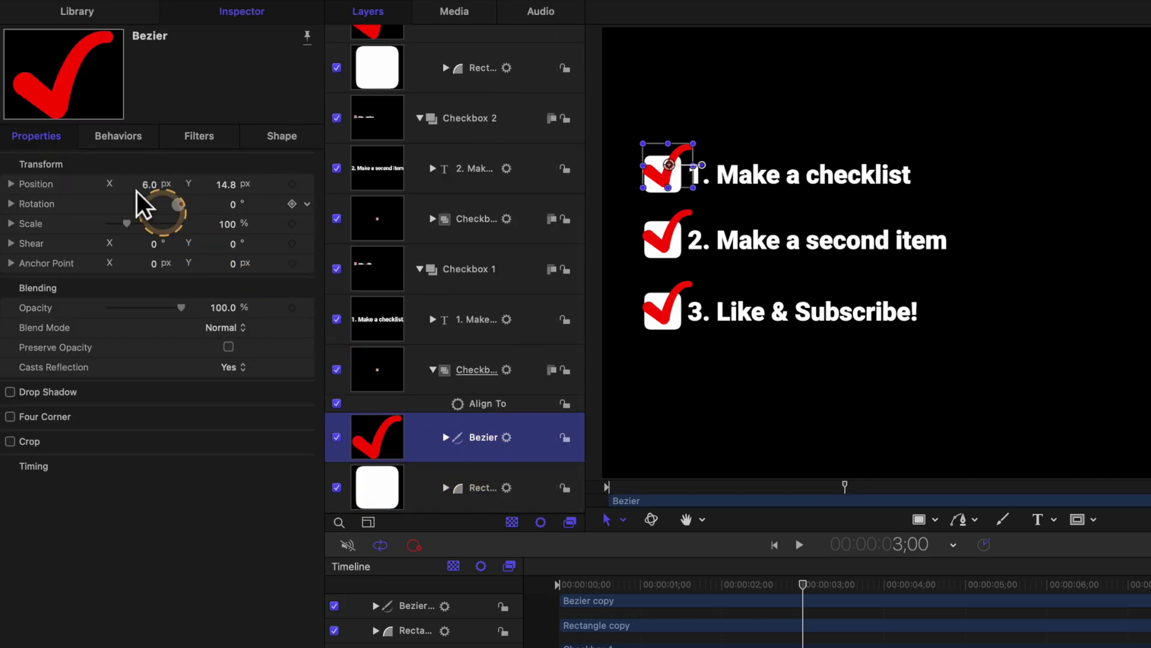
left_click(306, 308)
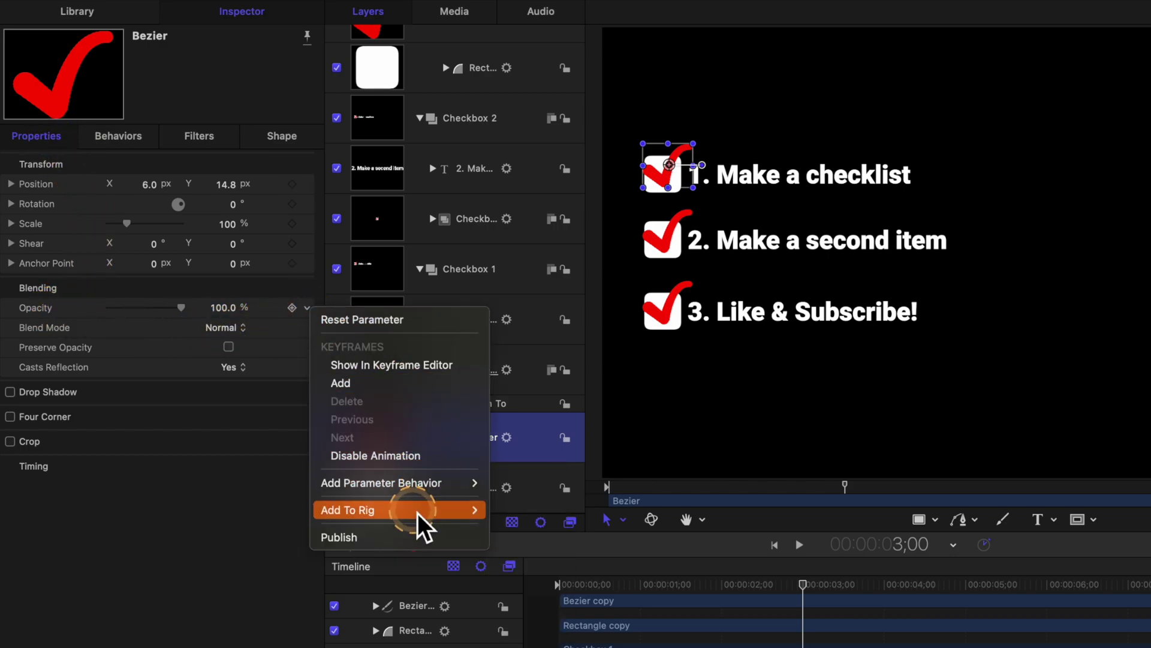
left_click(530, 510)
left_click(631, 512)
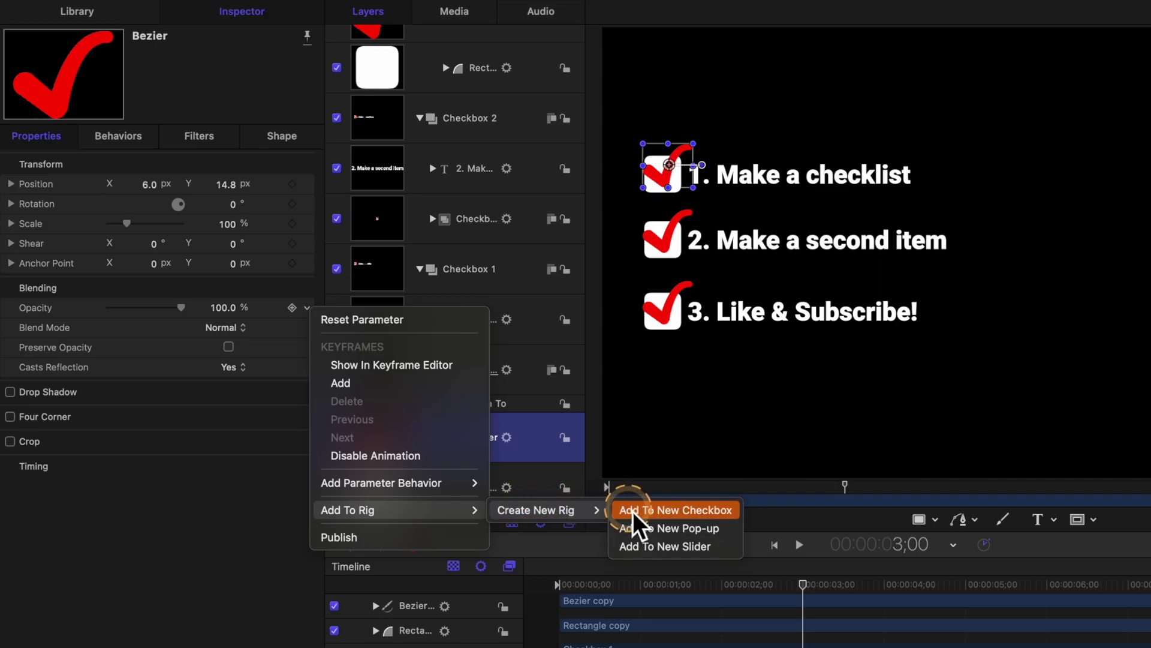
Set the Bezier opacity to 0% for the unchecked state of the Checkbox 1 widget and switch the widget back on.
scroll(483, 244, "up", 5)
left_click(489, 165)
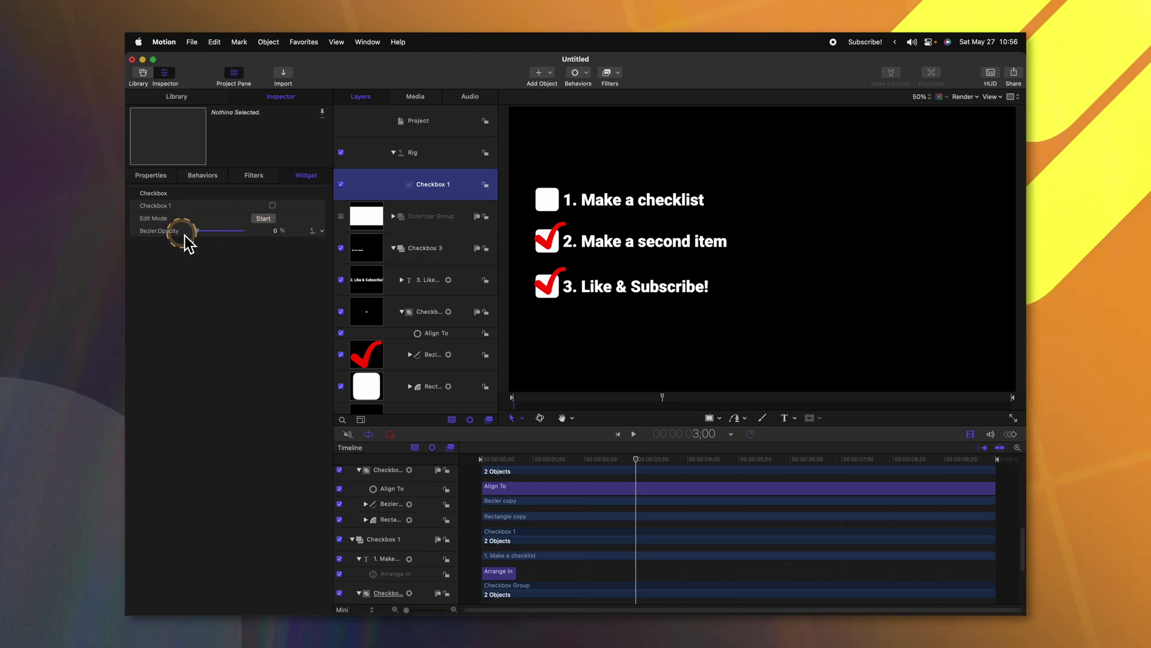
left_click(272, 205)
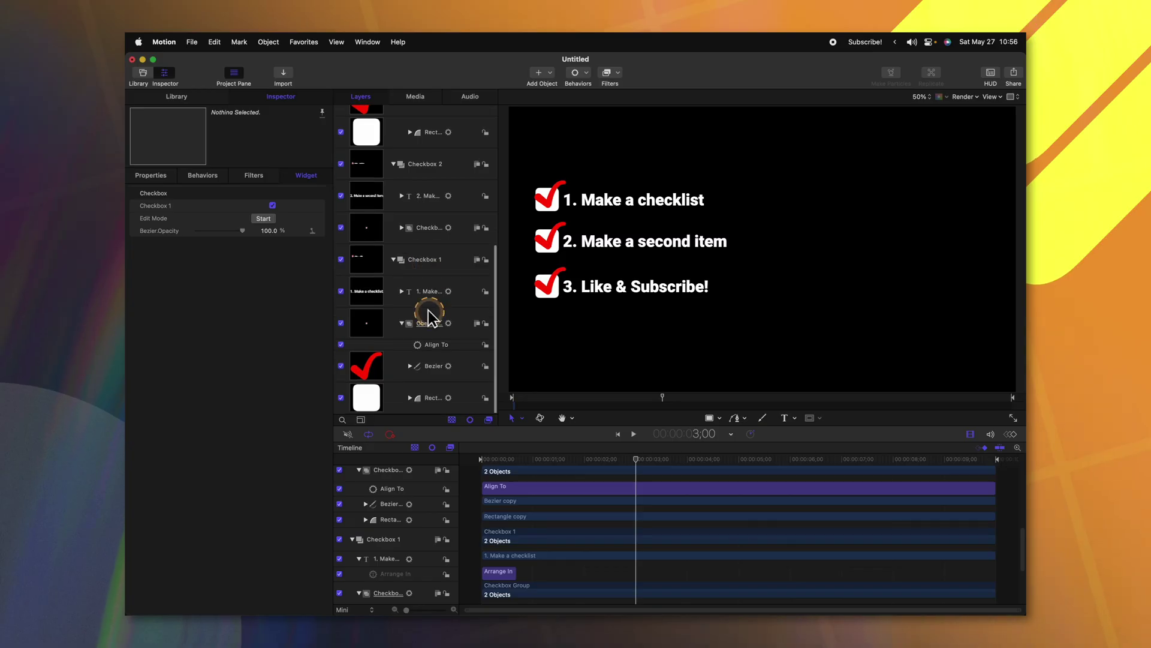
Add the second item's checkmark opacity to a new checkbox named Checkbox 2 in the existing Rig, and lower its unchecked opacity.
left_click(401, 227)
left_click(449, 270)
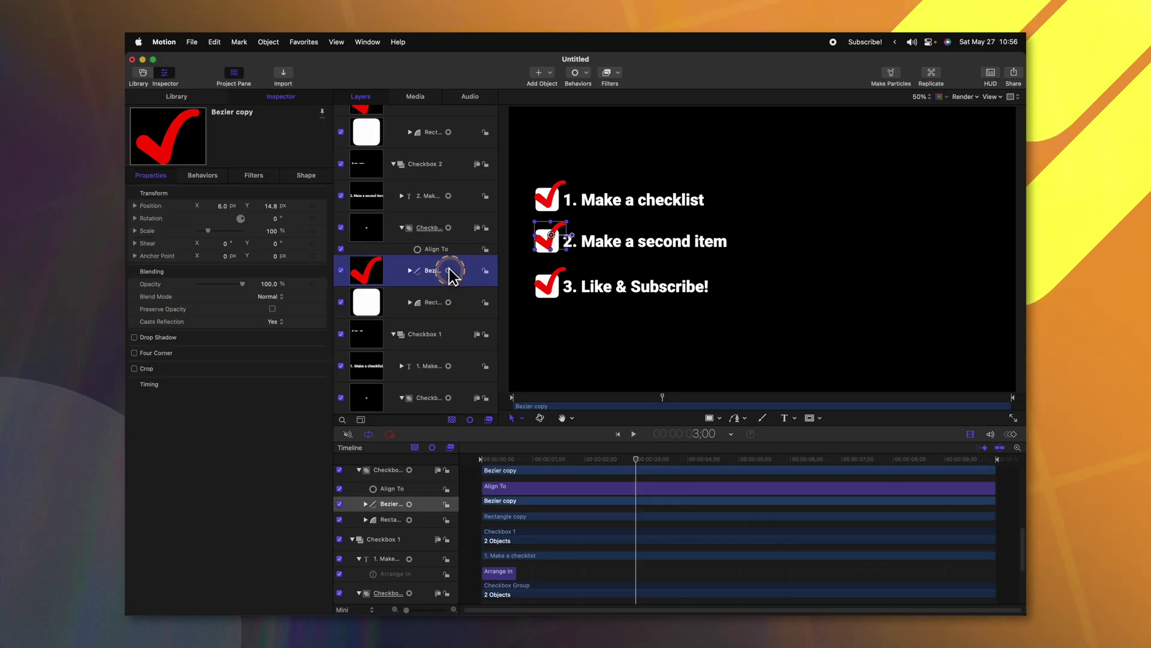
left_click(324, 284)
left_click(397, 414)
left_click(482, 426)
left_click(539, 428)
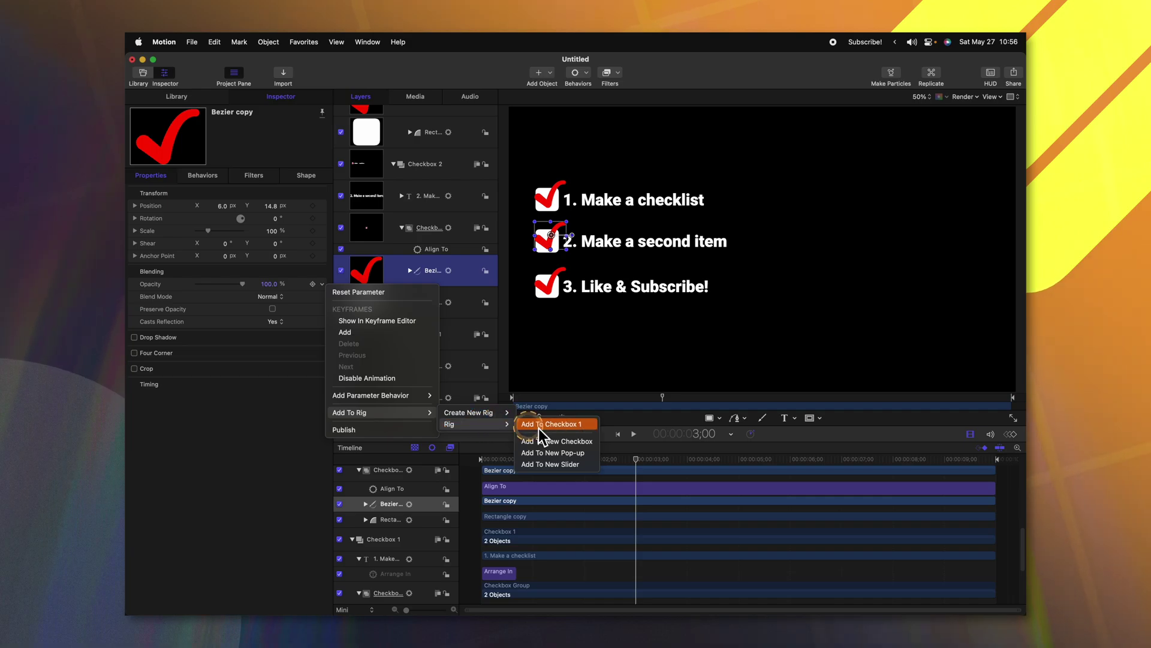
left_click(566, 443)
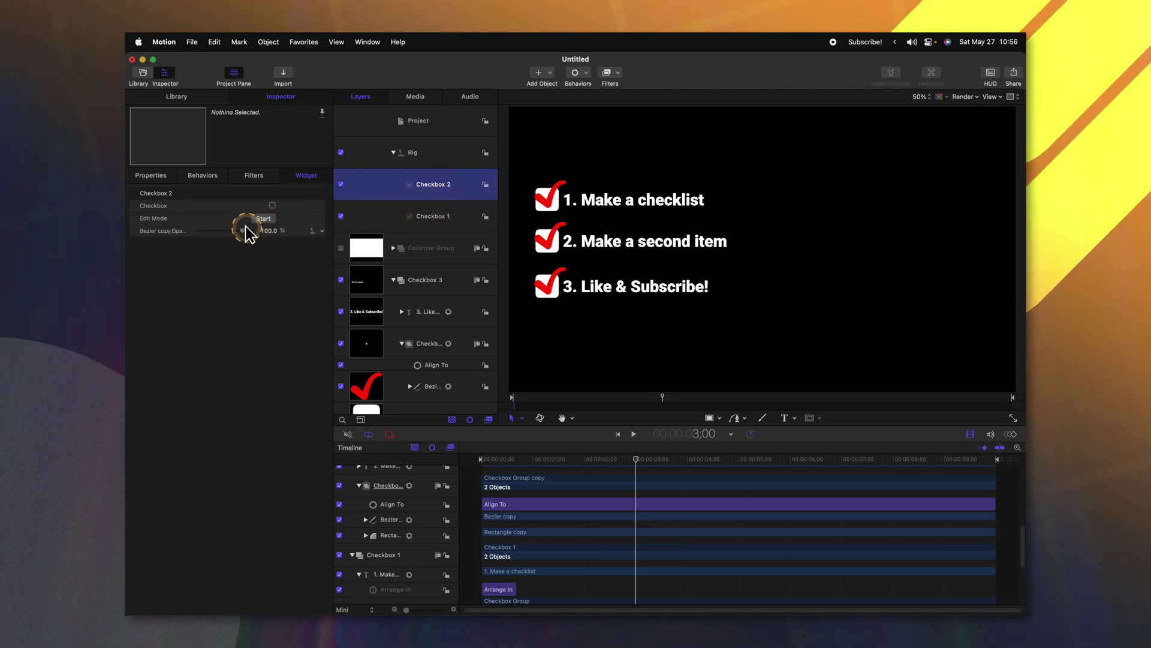
left_click_drag(246, 233, 242, 240)
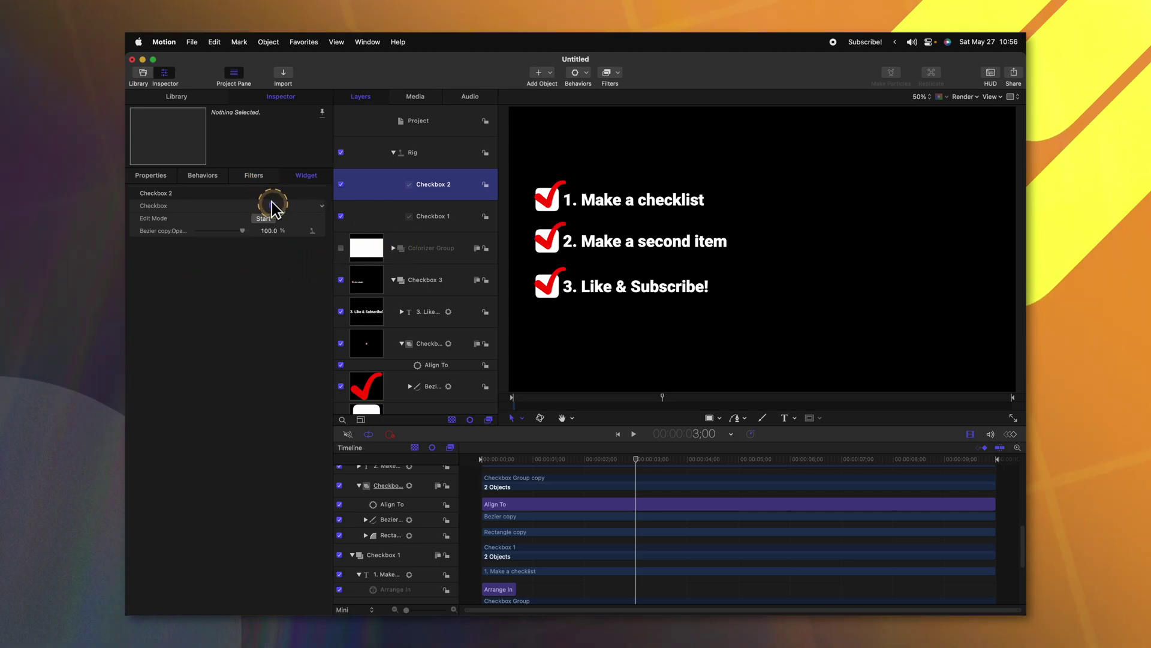
Add the third item's checkmark opacity to a new checkbox named Checkbox 3 in the existing Rig, and adjust its unchecked opacity.
scroll(432, 243, "down", 5)
left_click(432, 182)
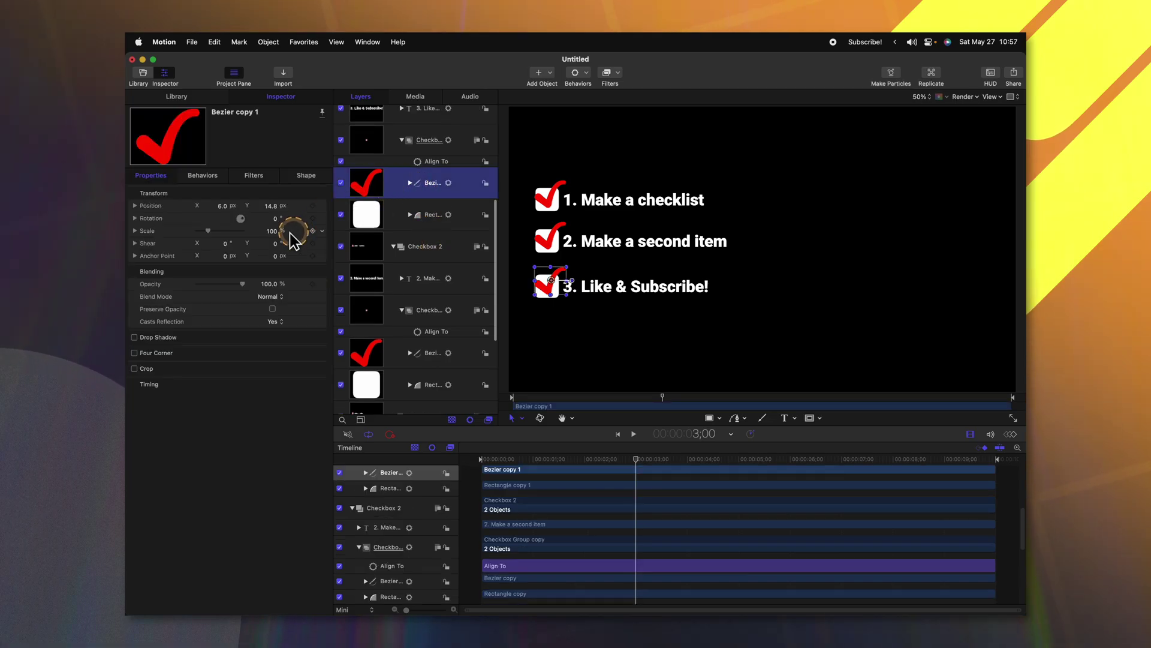
left_click(322, 284)
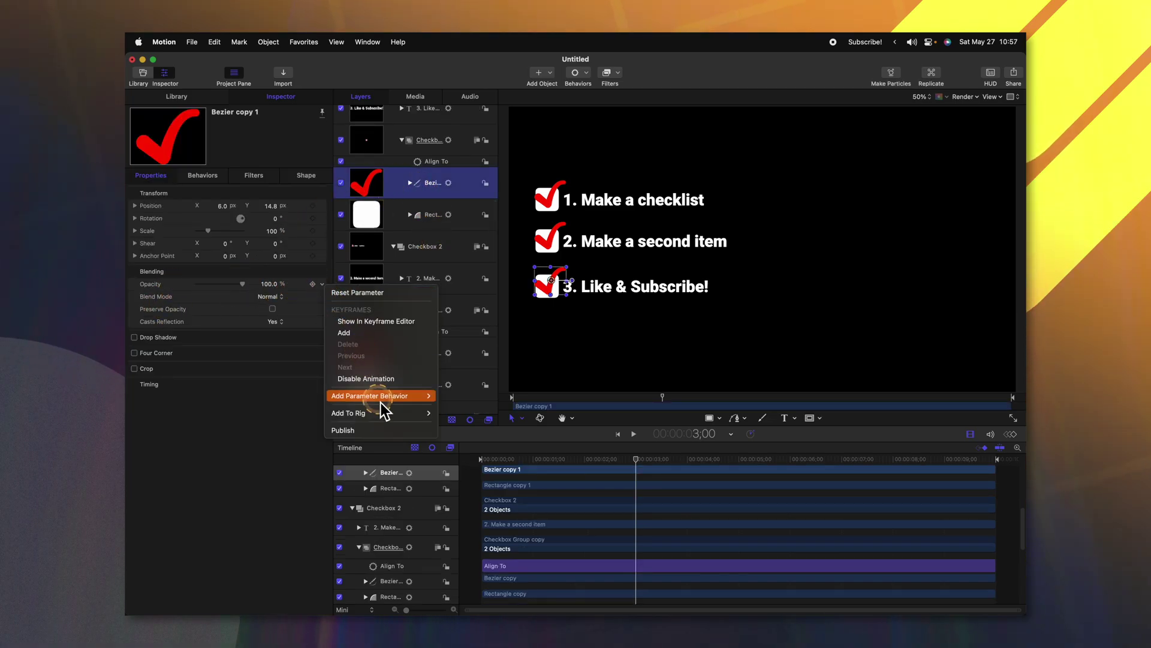
mouse_move(473, 414)
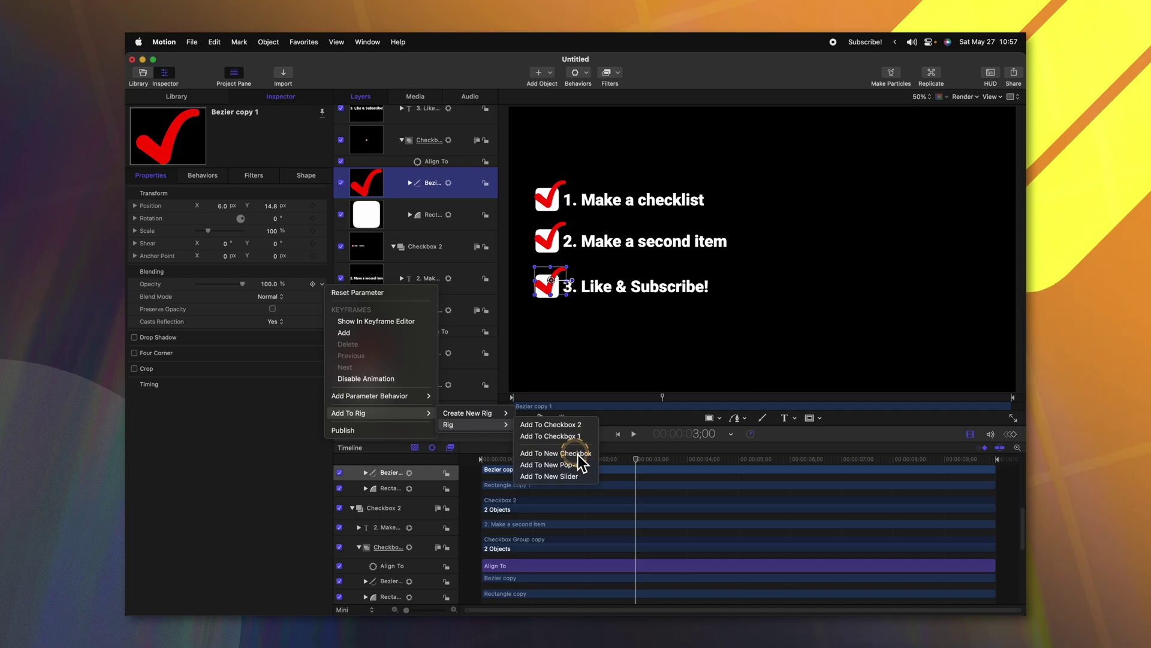
left_click(578, 455)
left_click(262, 231)
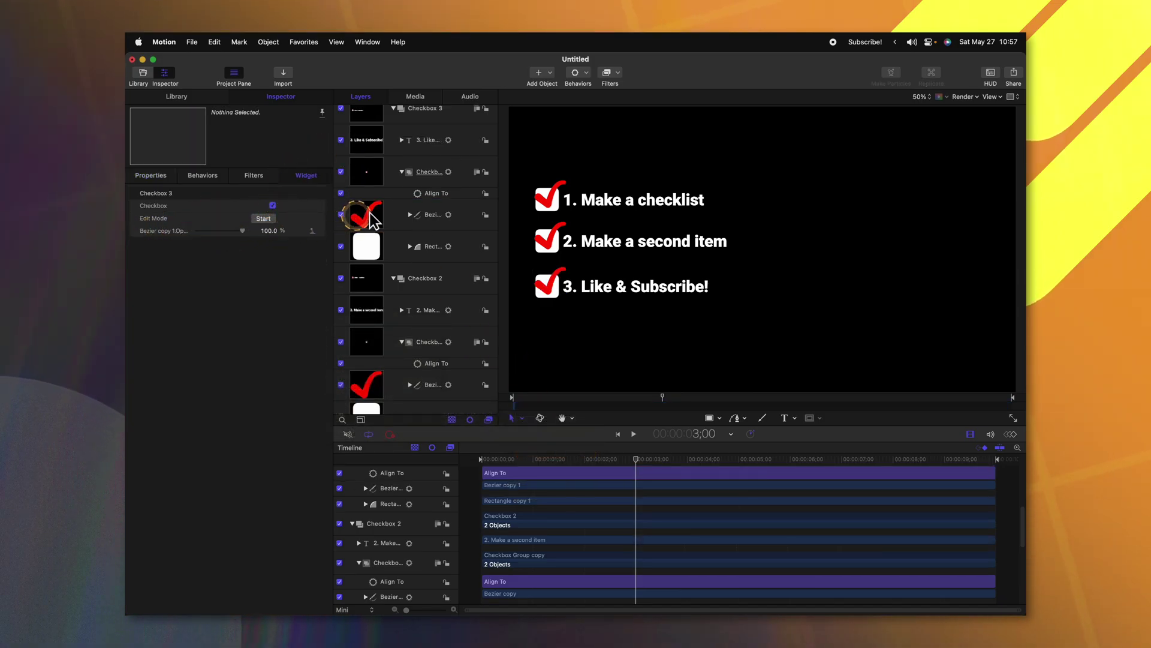
Publish the checkbox parameter of each rig widget: Checkbox 1, Checkbox 2 and Checkbox 3.
scroll(420, 222, "up", 10)
left_click(419, 246)
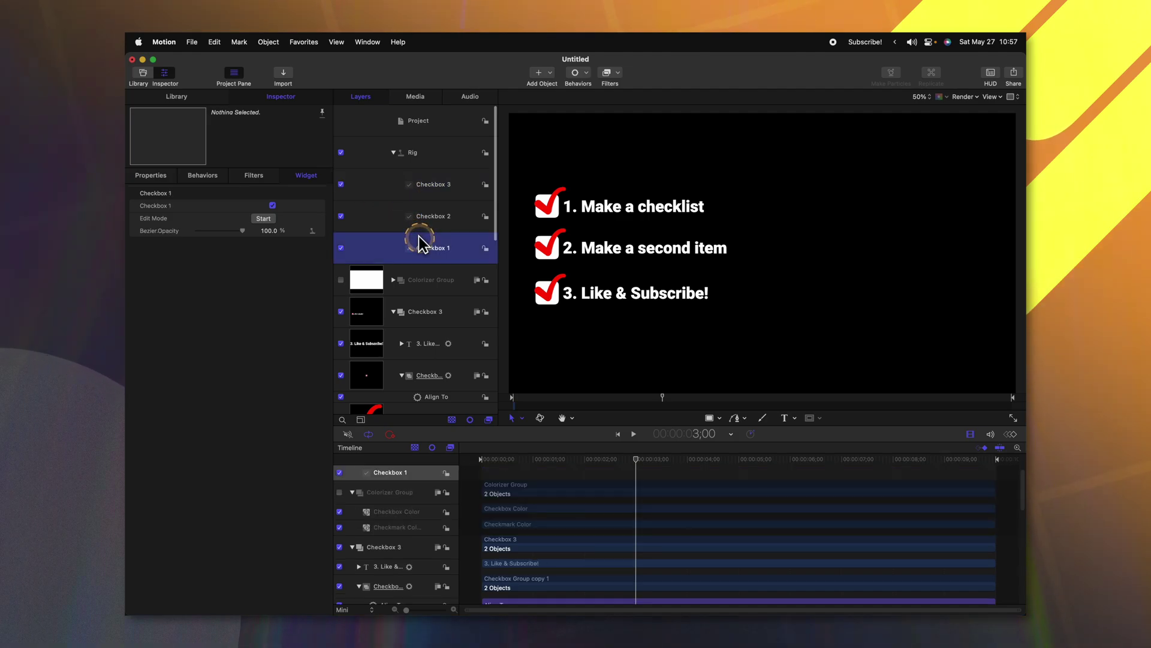
left_click(349, 248)
left_click(325, 211)
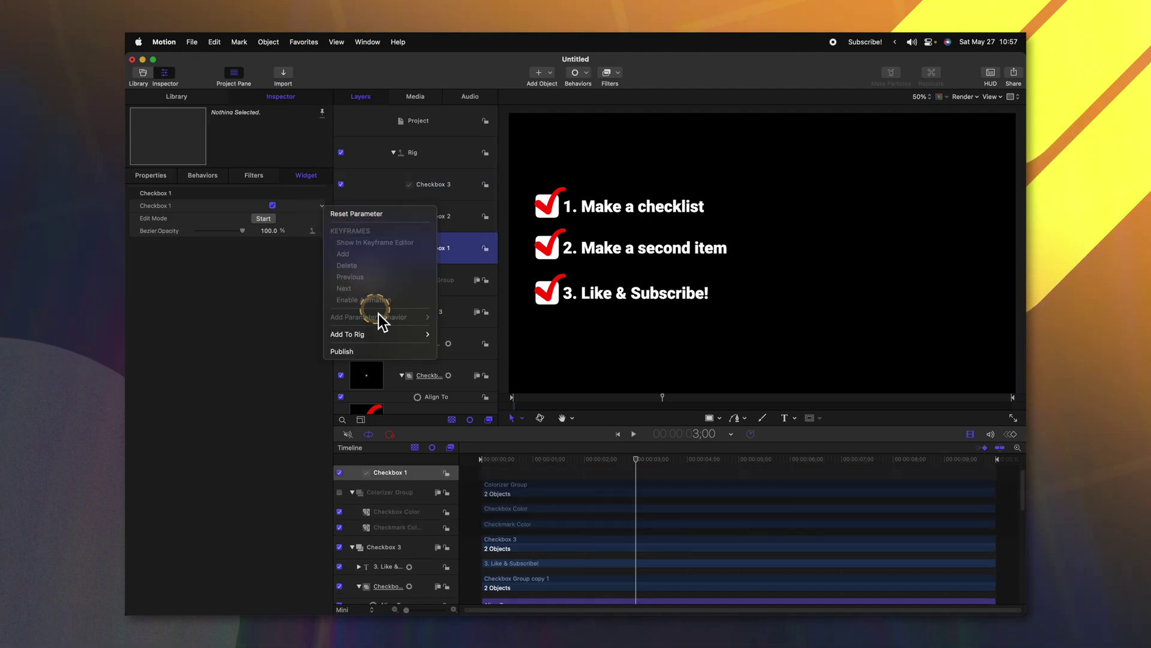
left_click(372, 340)
left_click(437, 229)
left_click(322, 206)
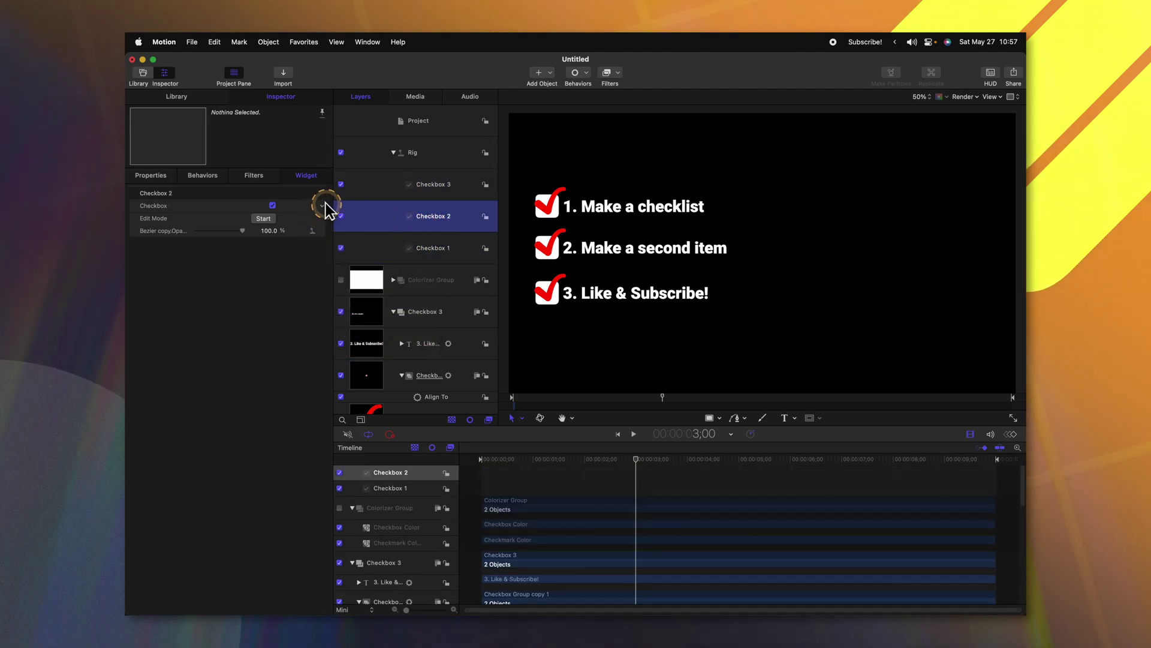
left_click(354, 347)
left_click(422, 194)
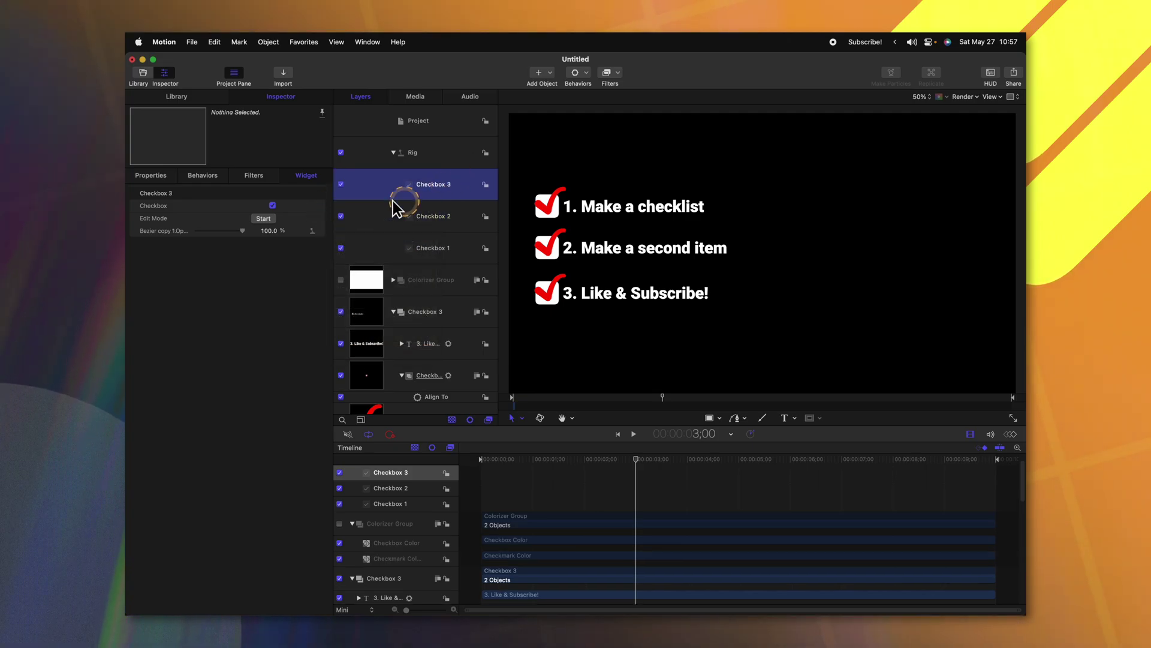
left_click(321, 206)
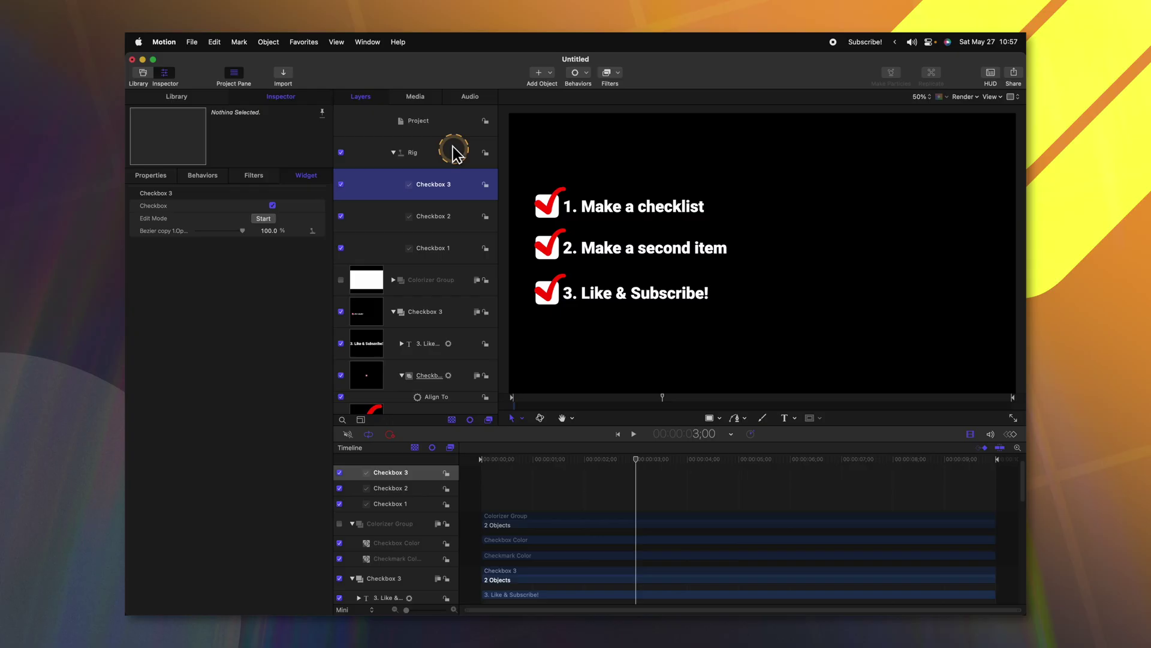
Add a pop-up widget to the Rig and rename its first snapshot 1.
left_click(454, 152)
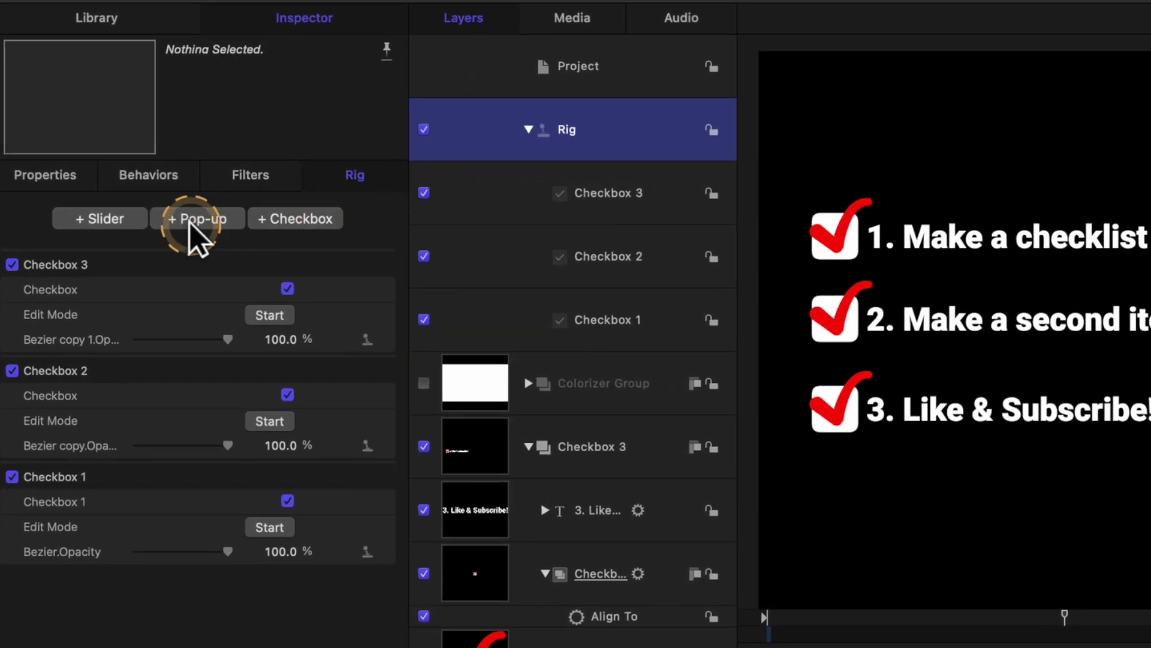
left_click(190, 222)
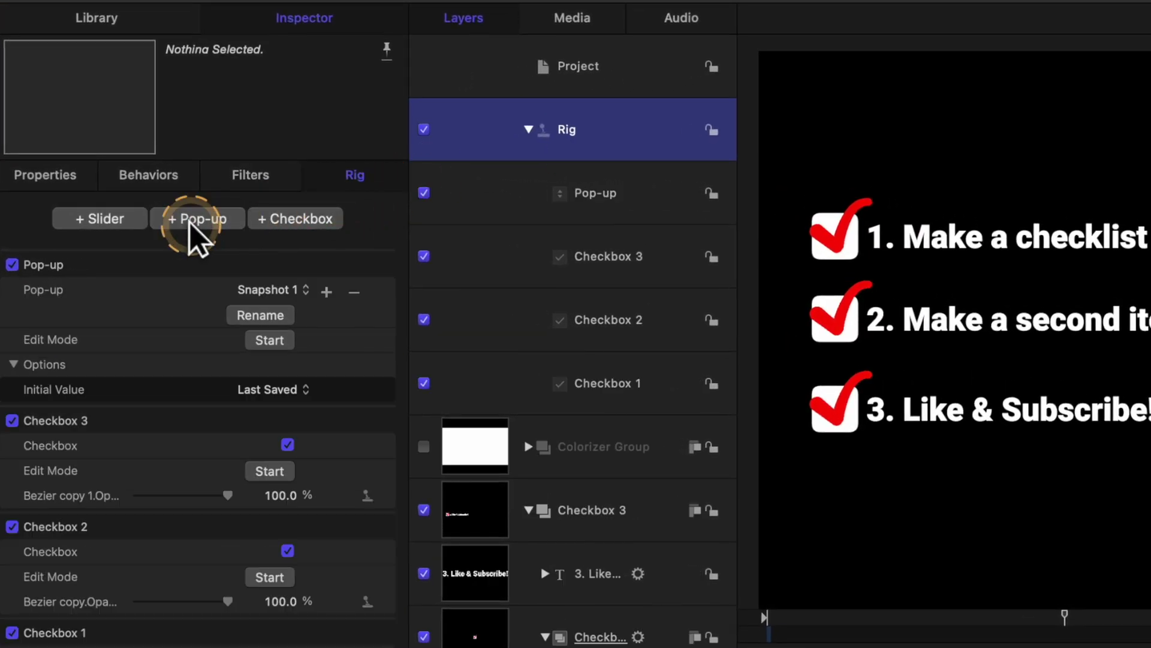
left_click(262, 317)
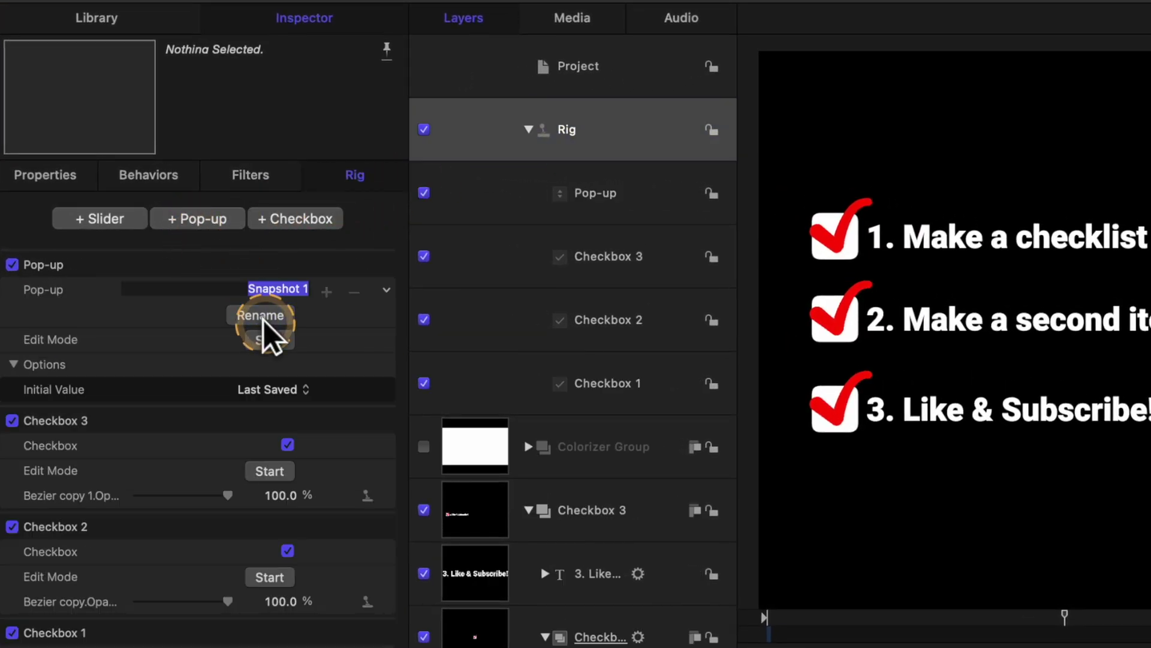
key("Return")
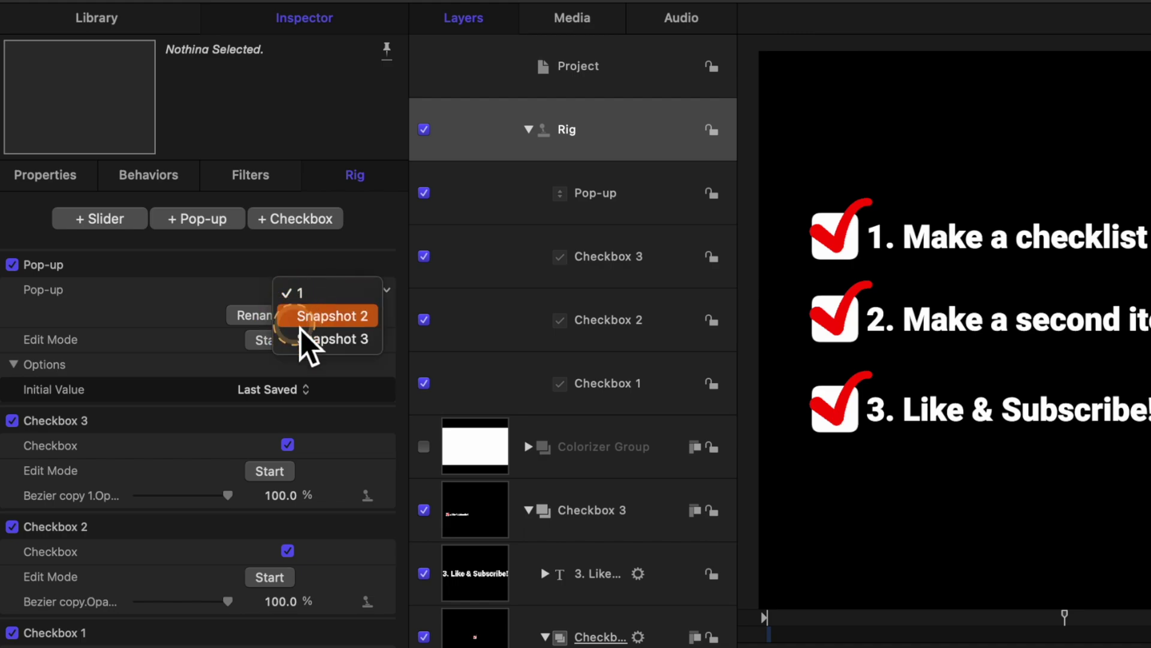
Rename the pop-up's two remaining snapshots 2 and 3, and rename the widget Checkboxes.
left_click(276, 317)
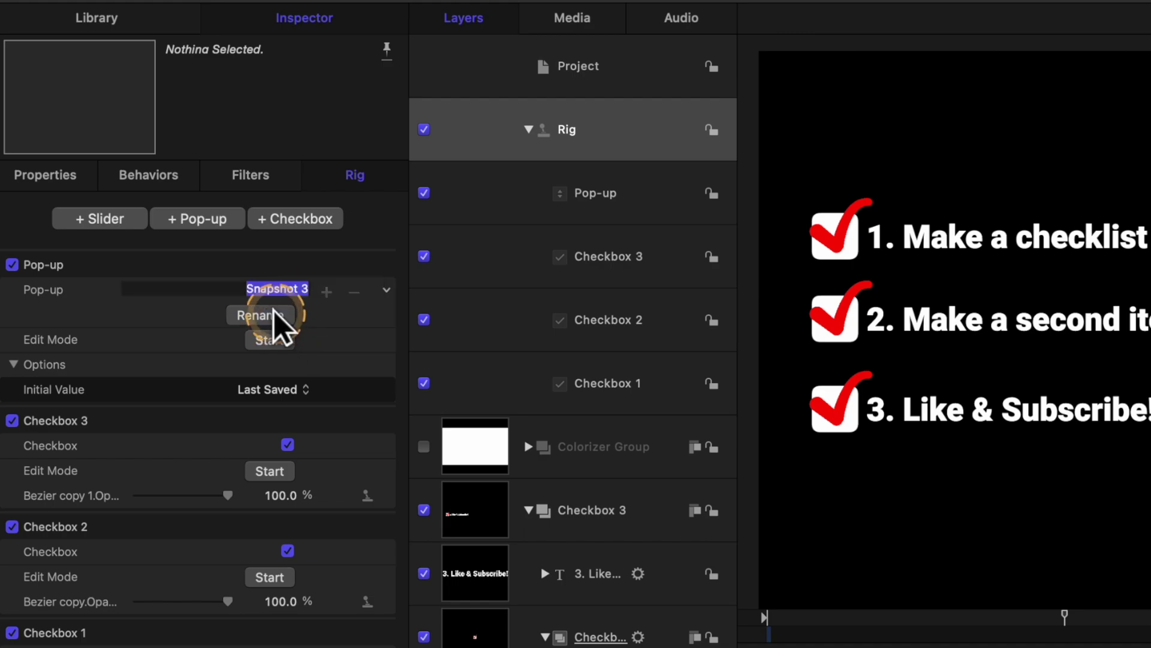
type("3")
key("Return")
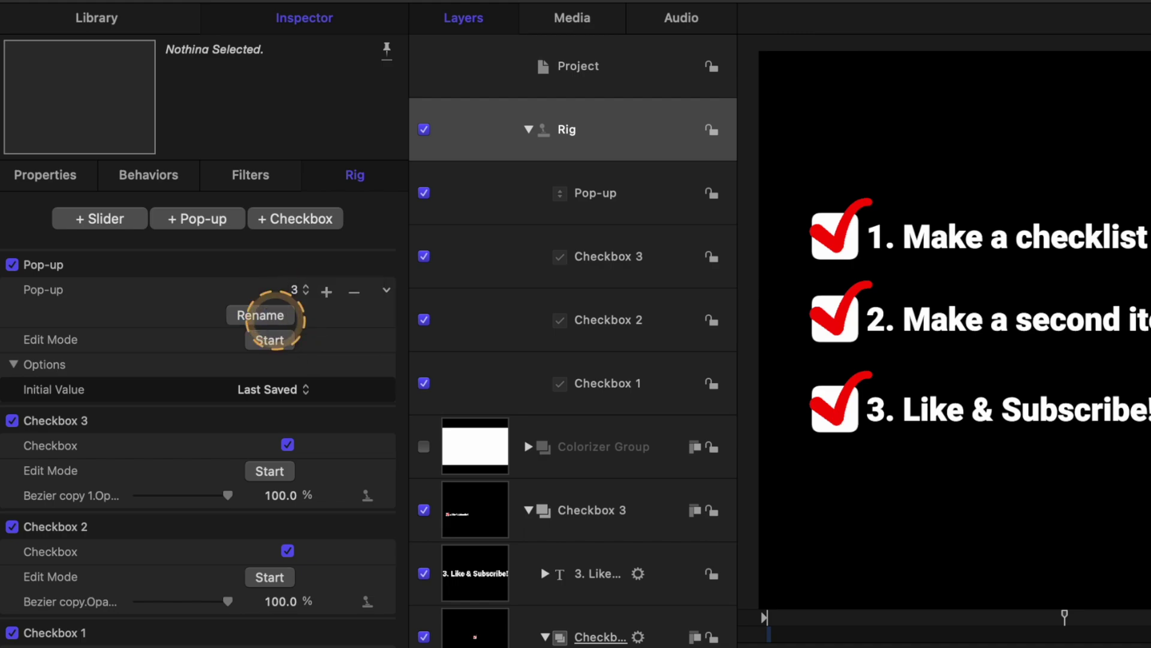
left_click(605, 192)
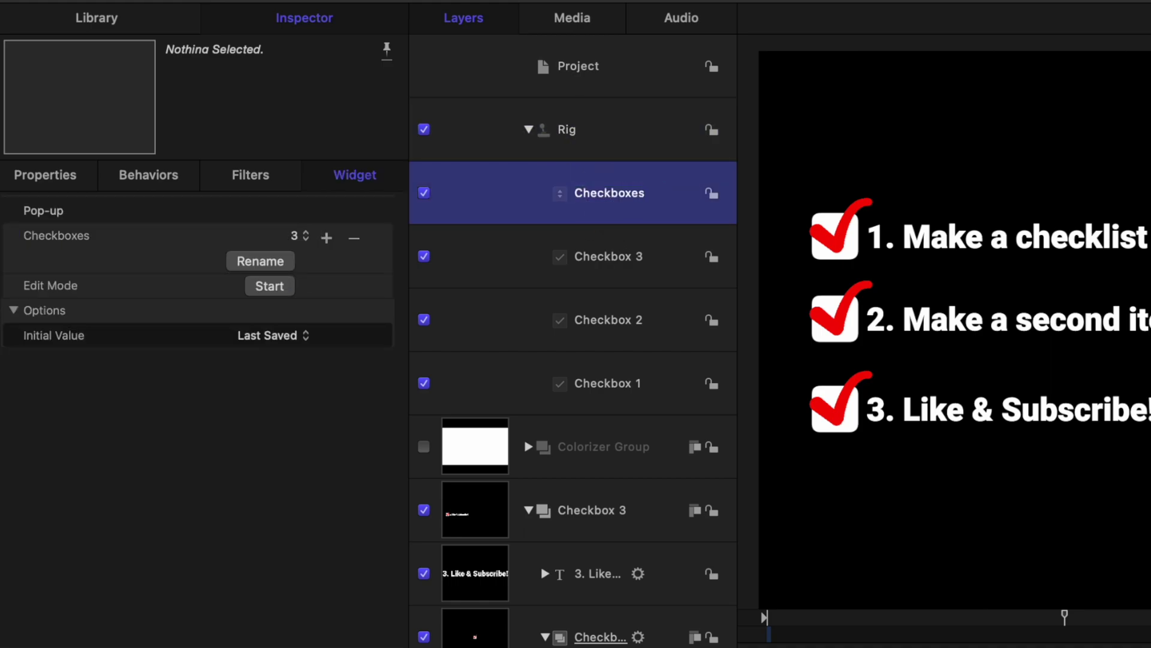
Start rig edit mode for snapshot 1 of the Checkboxes widget and set the Checkbox 3 group's opacity to 0%.
left_click_drag(302, 240, 280, 171)
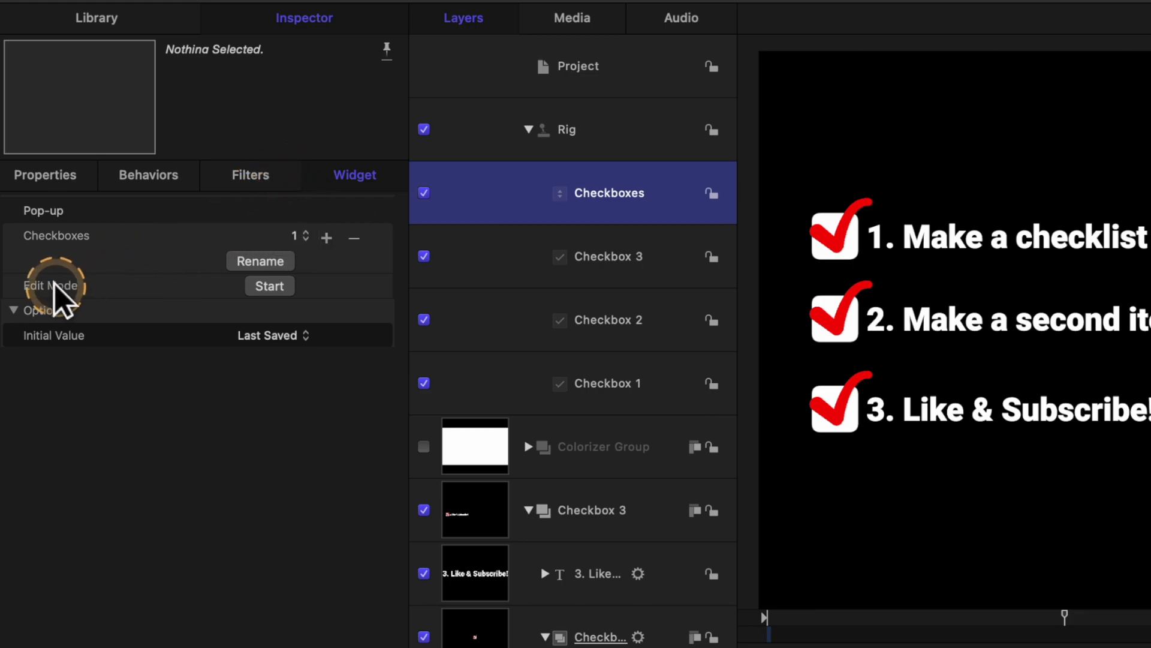
left_click(272, 282)
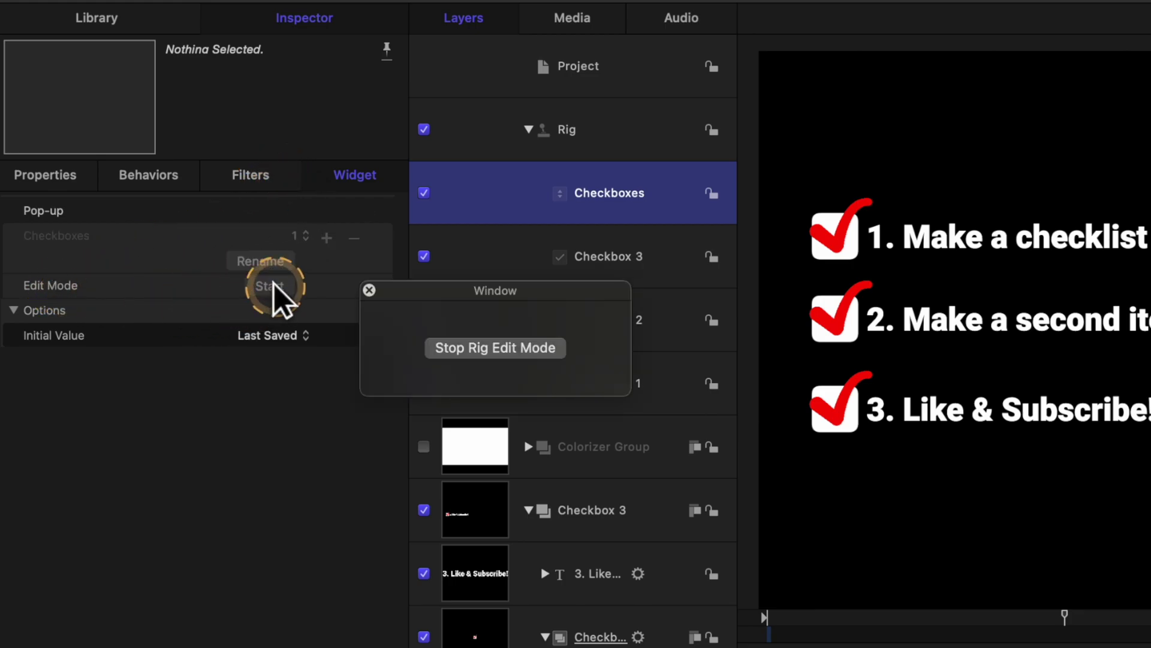
left_click_drag(509, 310, 265, 390)
scroll(569, 405, "down", 5)
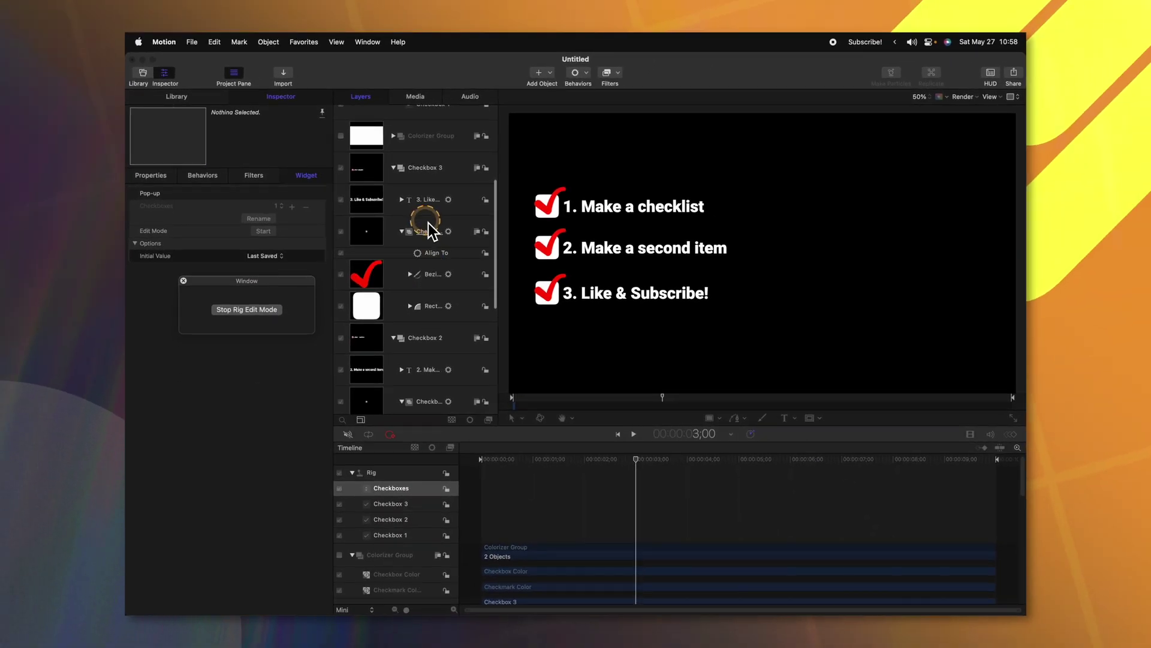
left_click(428, 225)
left_click(433, 168)
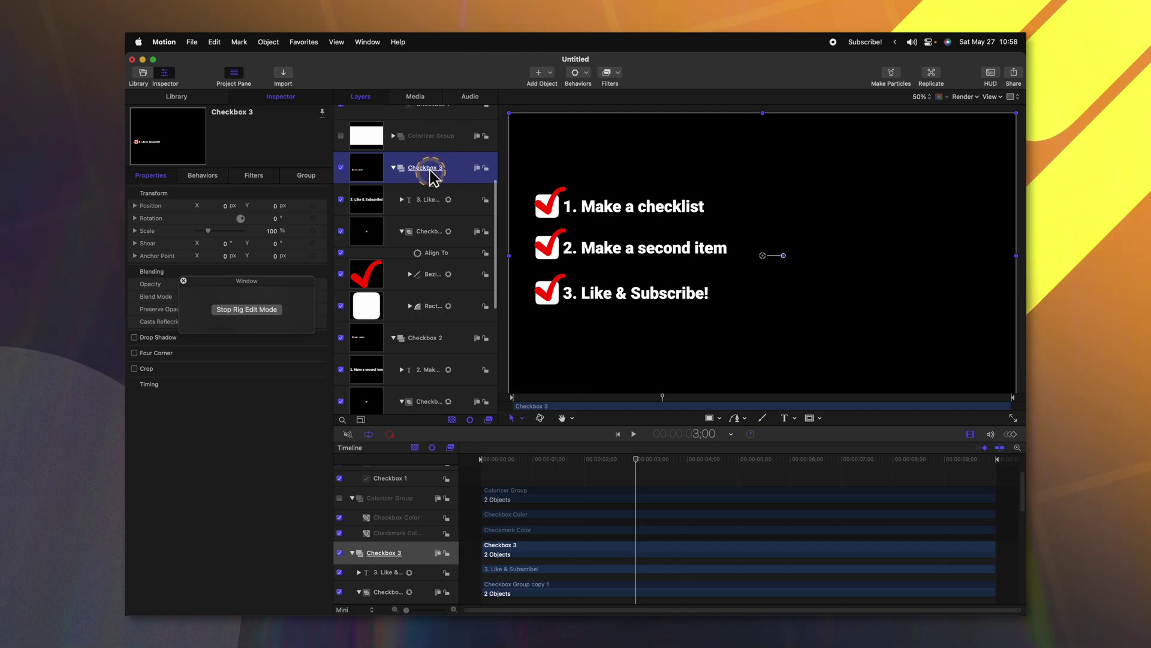
left_click_drag(288, 290, 258, 435)
left_click_drag(240, 285, 186, 287)
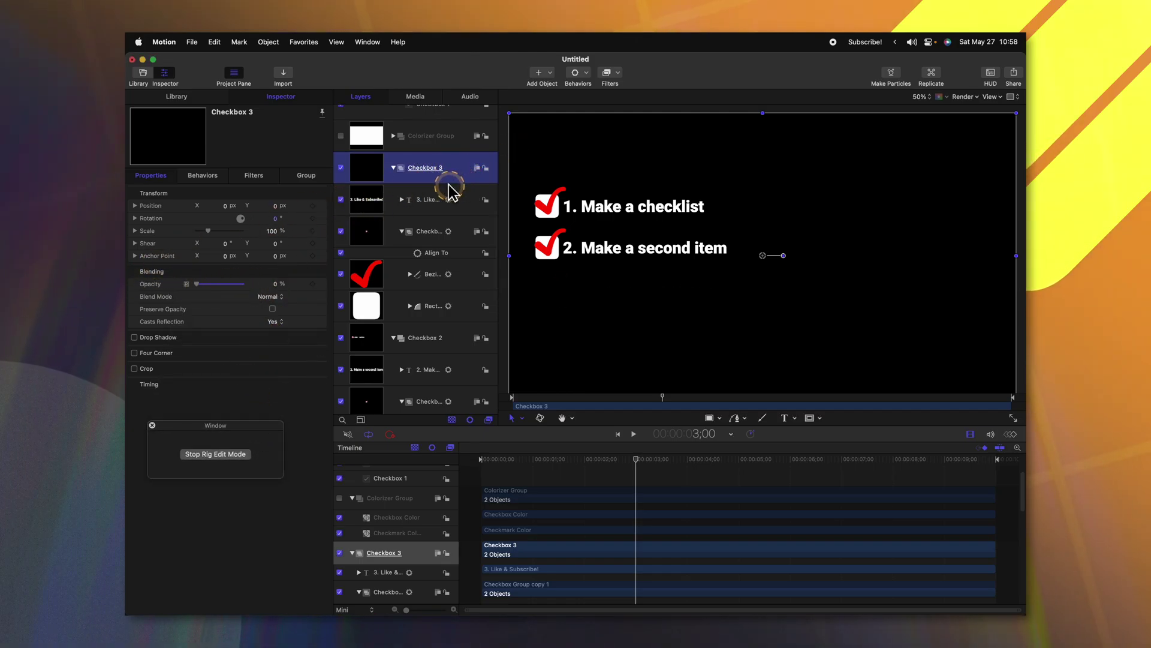
Set the Checkbox 2 group's opacity to 0% for snapshot 1.
scroll(450, 192, "down", 1)
scroll(450, 194, "down", 3)
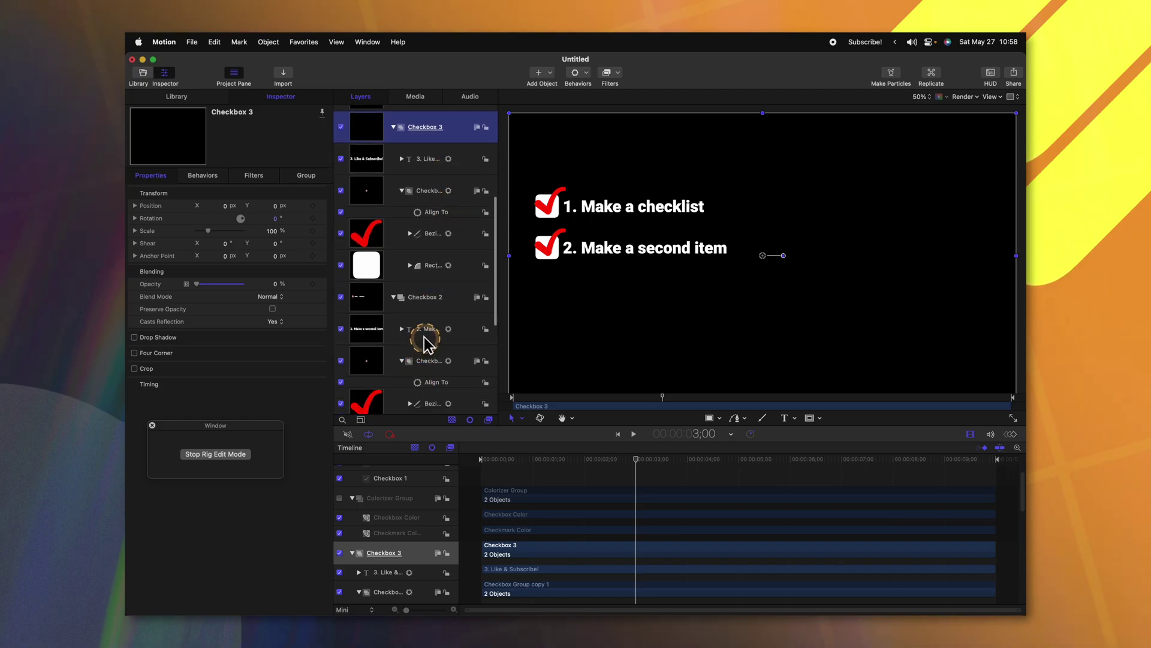
left_click(439, 295)
left_click_drag(243, 284, 127, 294)
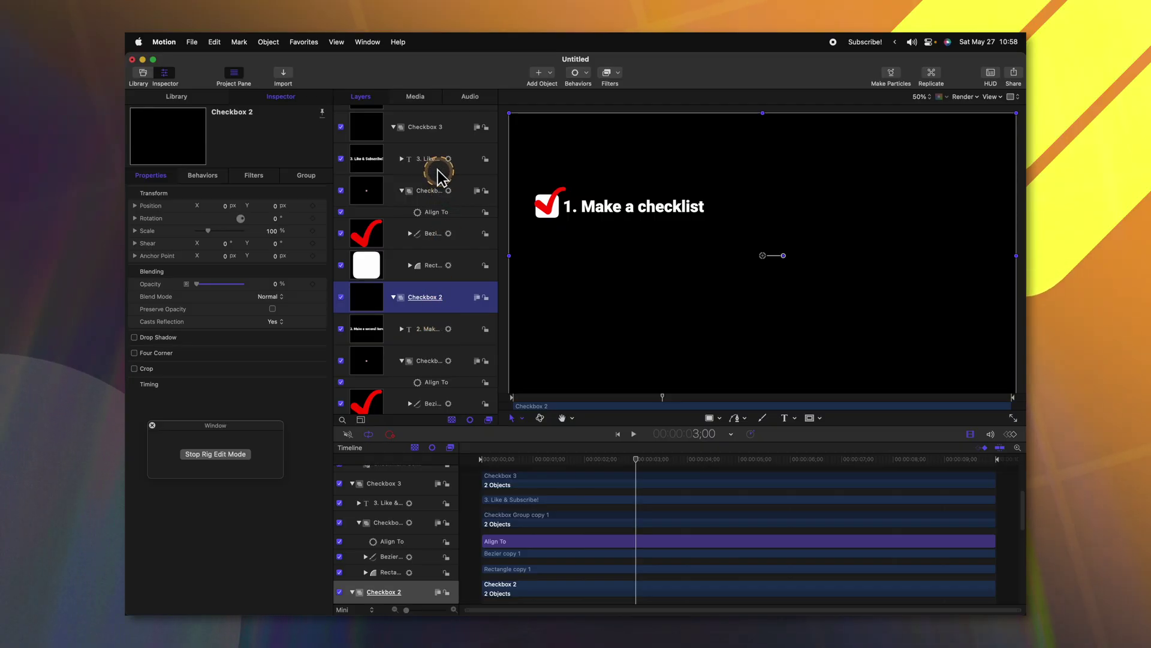
Turn off Editable in FCP for the third and second items' text layers, and stop rig edit mode.
left_click(424, 159)
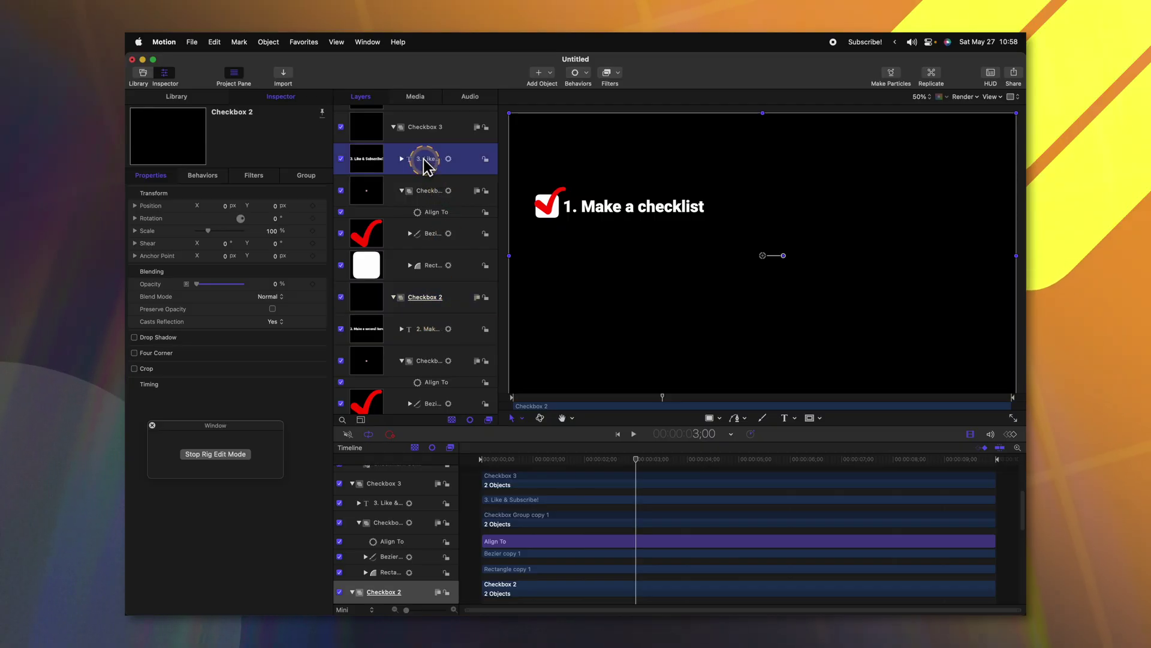
left_click(299, 176)
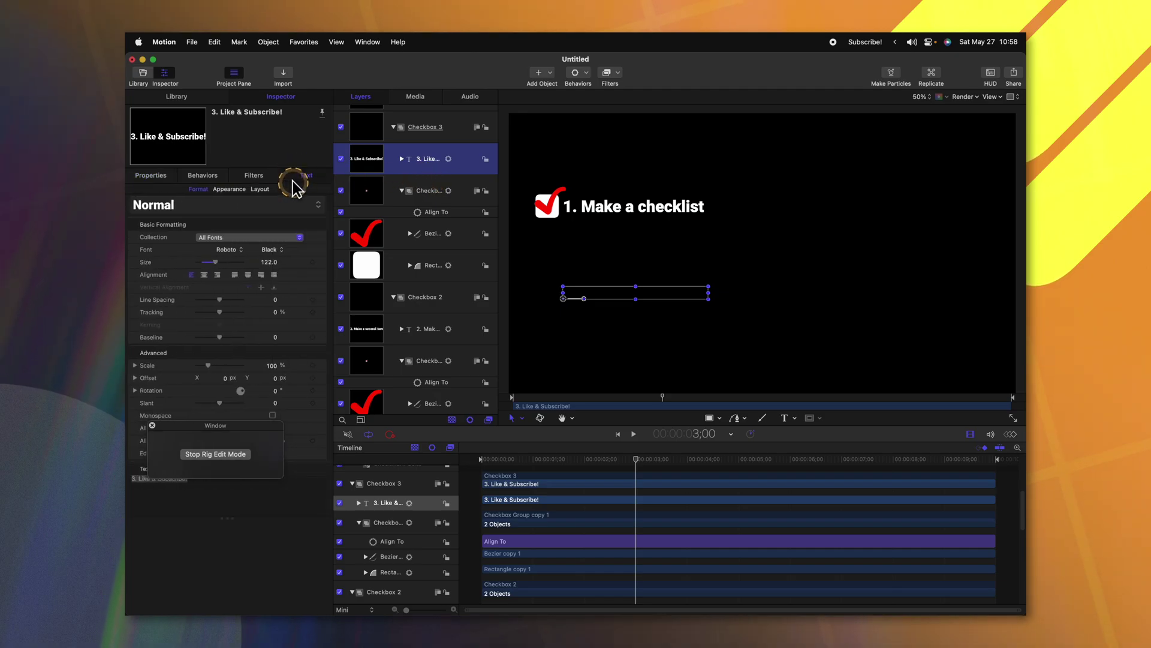
left_click_drag(235, 429, 230, 533)
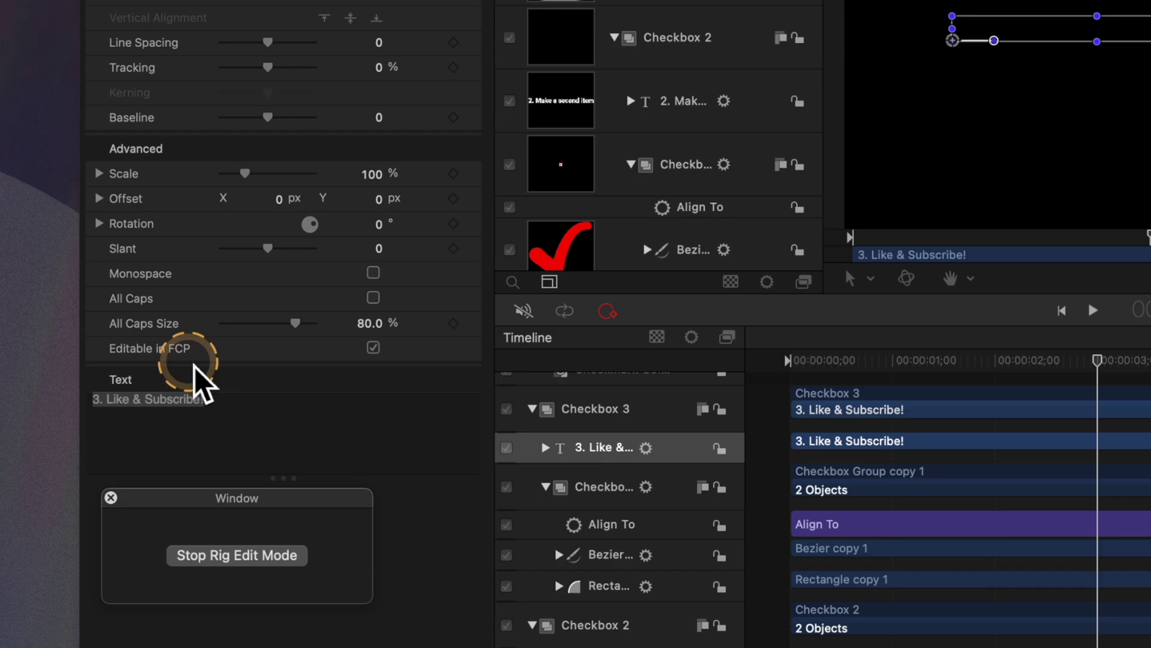
left_click(373, 349)
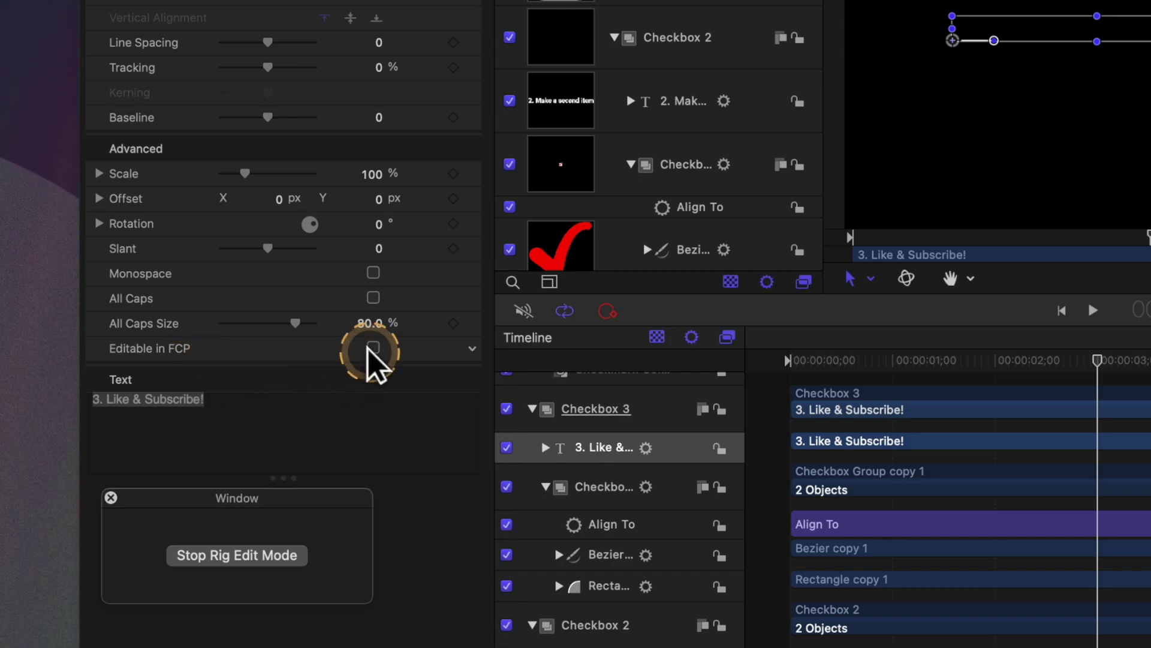
left_click(689, 104)
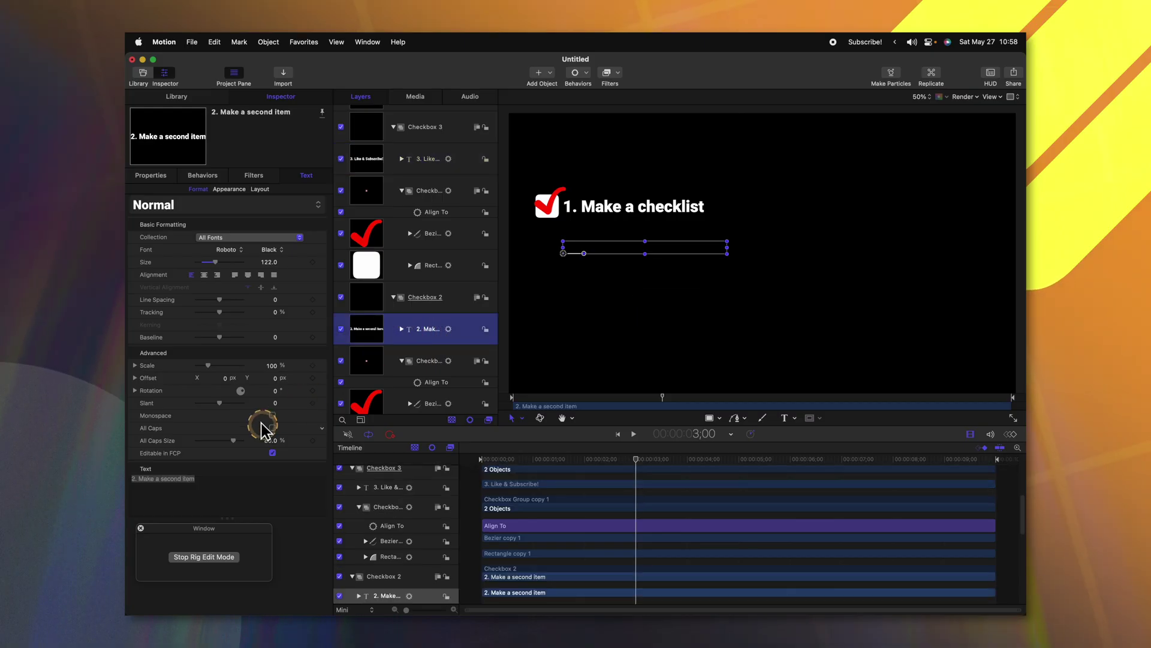
left_click(273, 453)
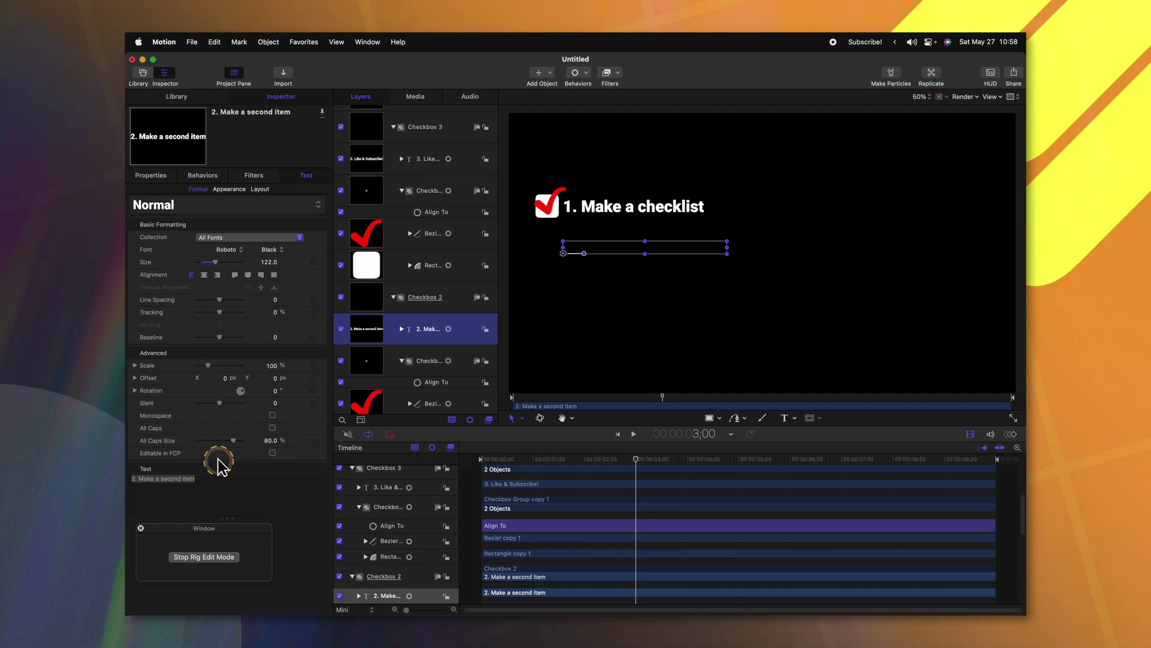
left_click(204, 556)
For snapshot 2 of the Checkboxes widget, set Checkbox 3's opacity to 0% with its text not editable, and switch to snapshot 3.
scroll(434, 207, "up", 5)
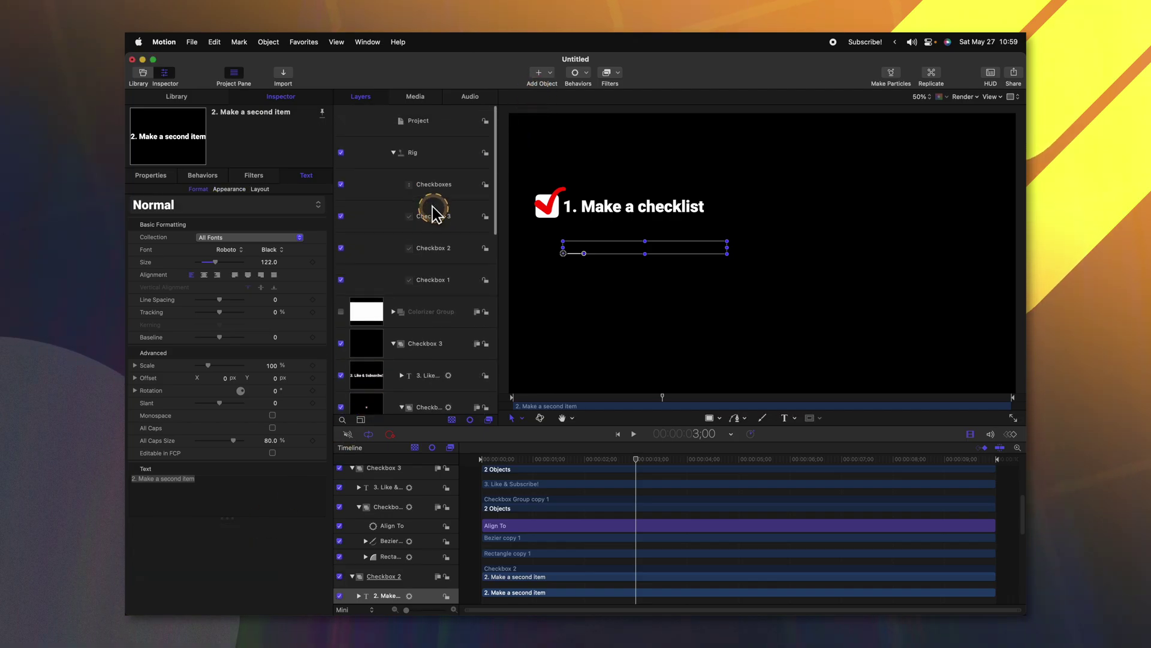
left_click(444, 172)
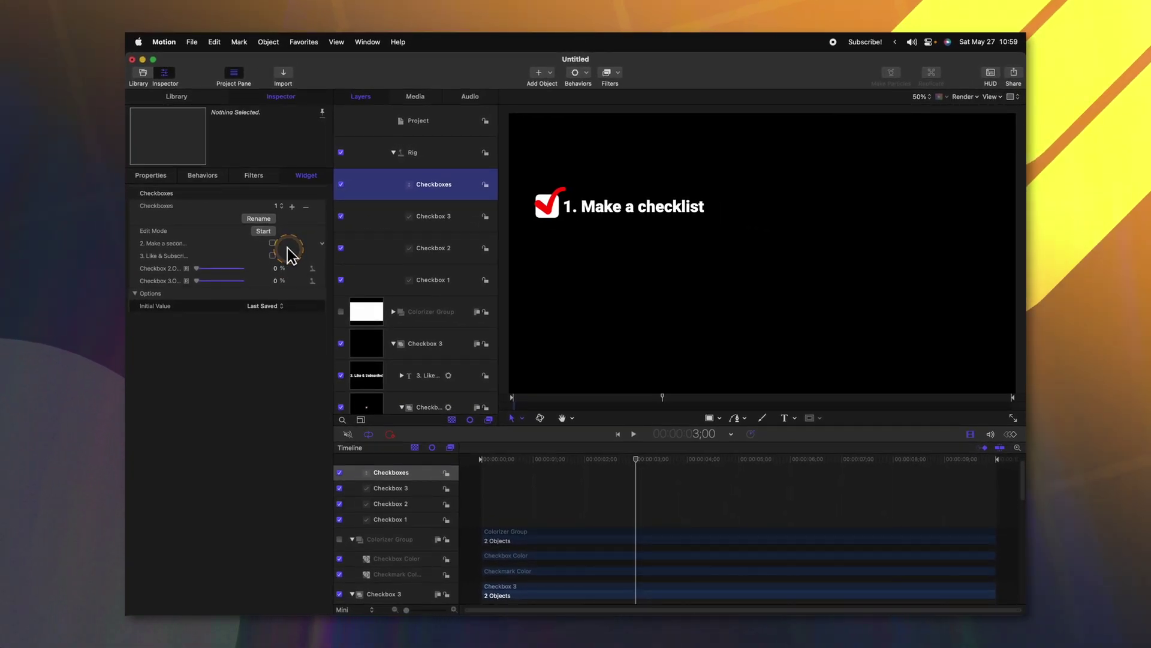
left_click(281, 208)
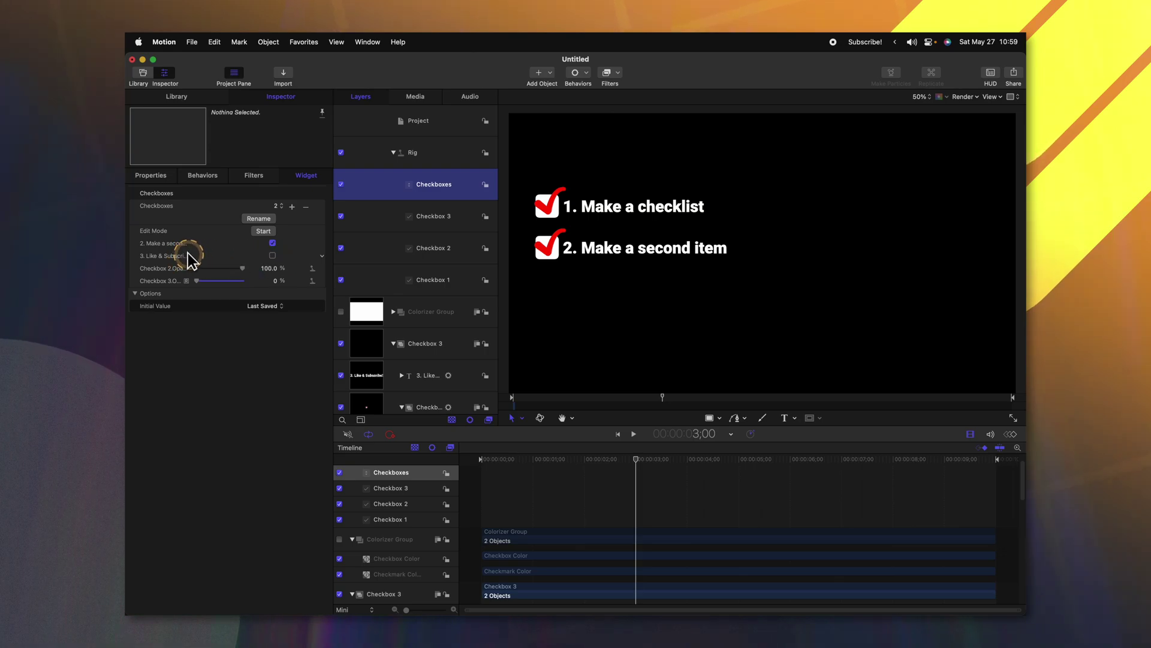
left_click(283, 207)
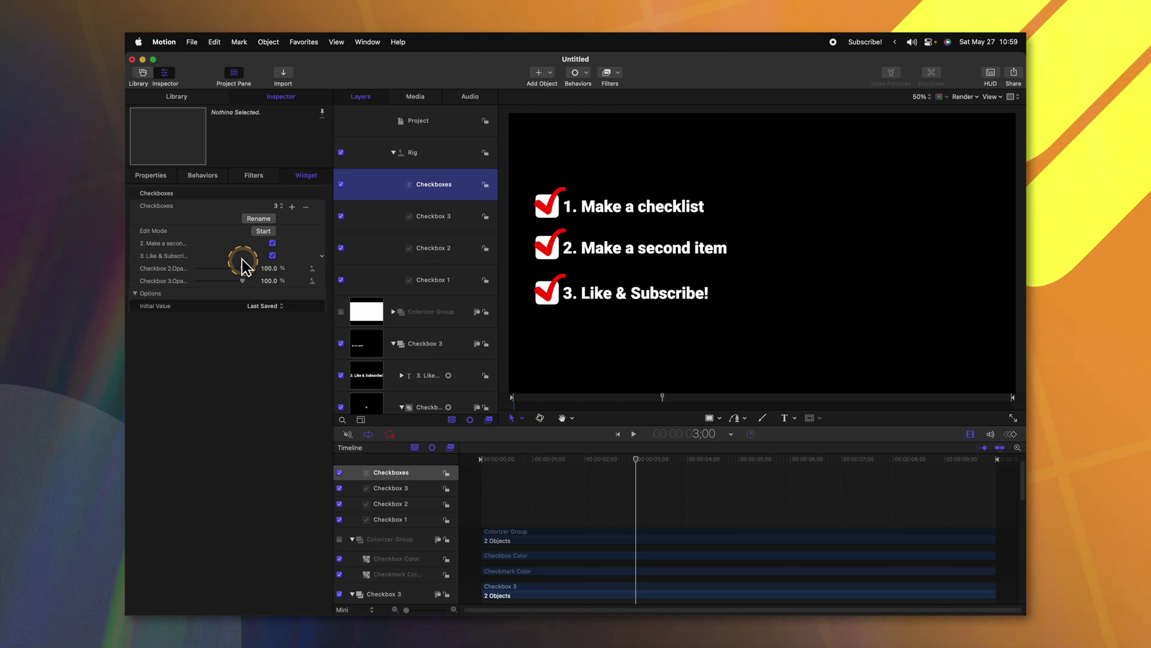
Publish the Checkboxes pop-up and rename the project's two unnumbered published checkboxes Checkbox 2 and Checkbox 3.
left_click(322, 207)
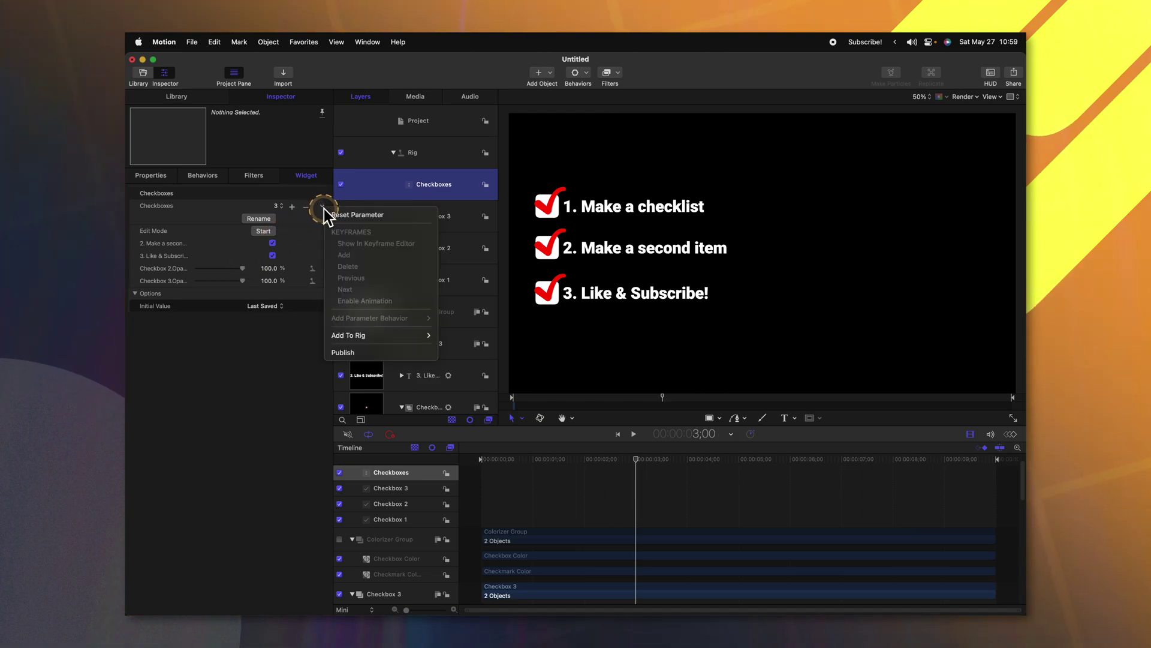
left_click(367, 353)
left_click(441, 138)
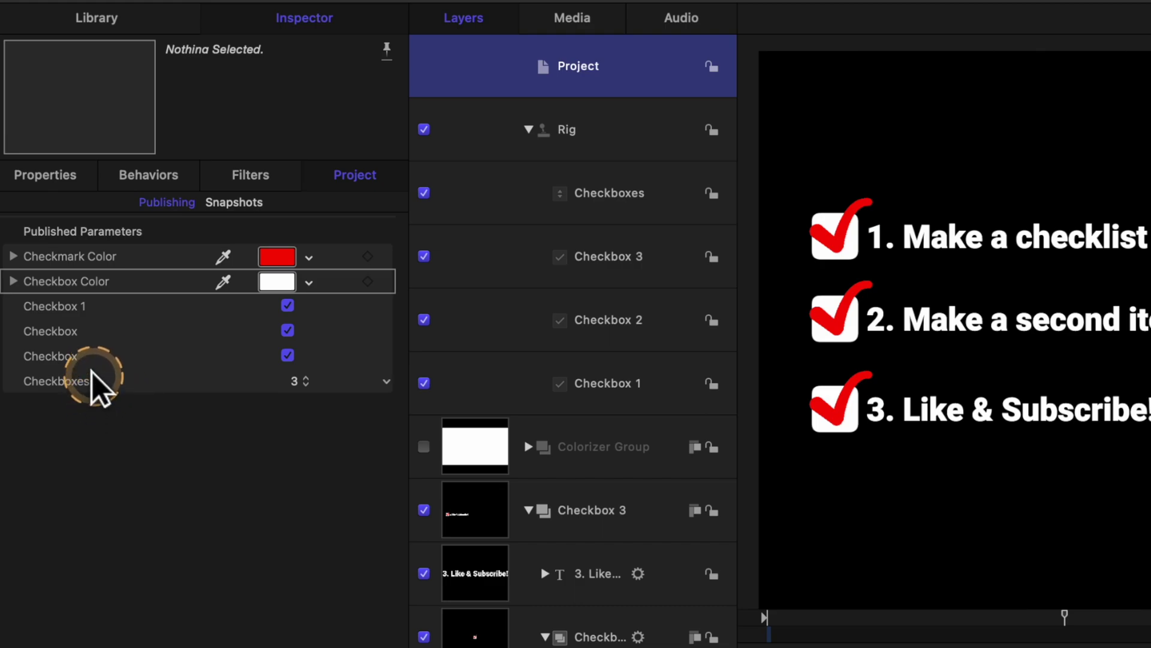
double_click(82, 331)
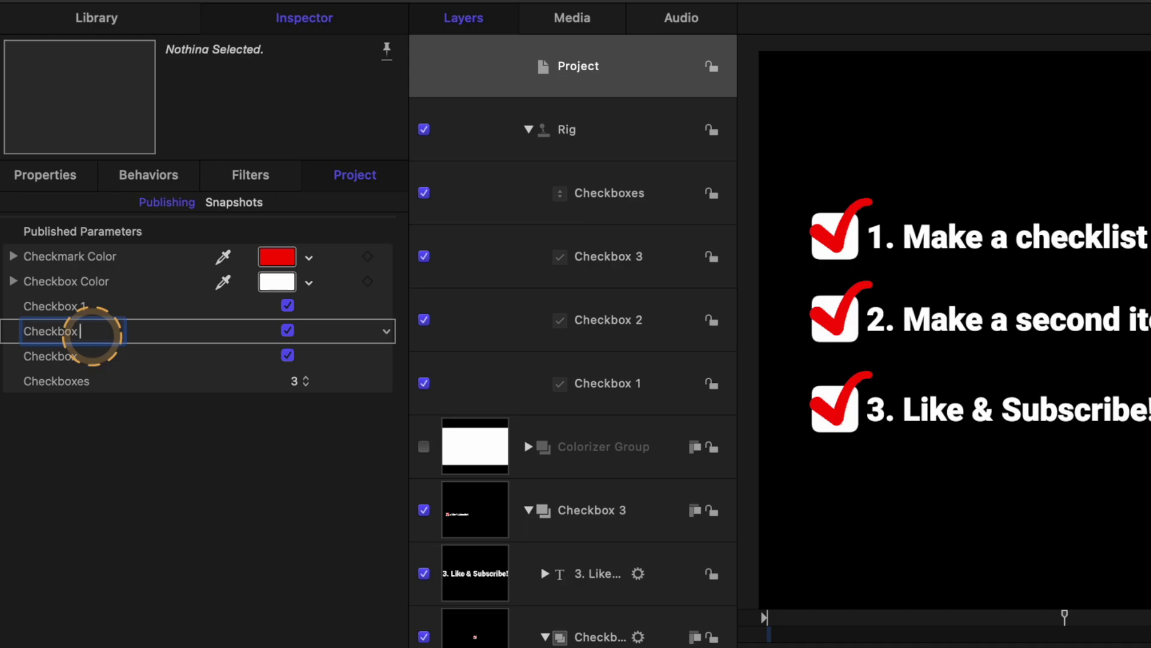
type("3")
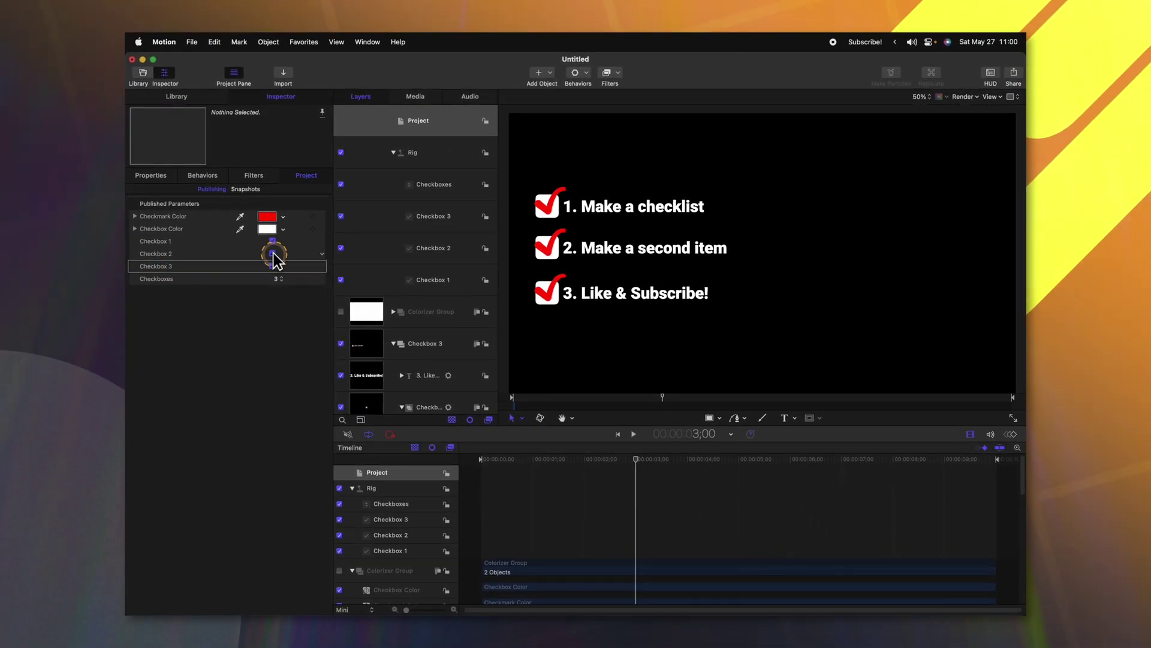
Test the published Checkbox 2 toggle and the Checkboxes pop-up options, leaving the pop-up set to 3.
left_click(273, 254)
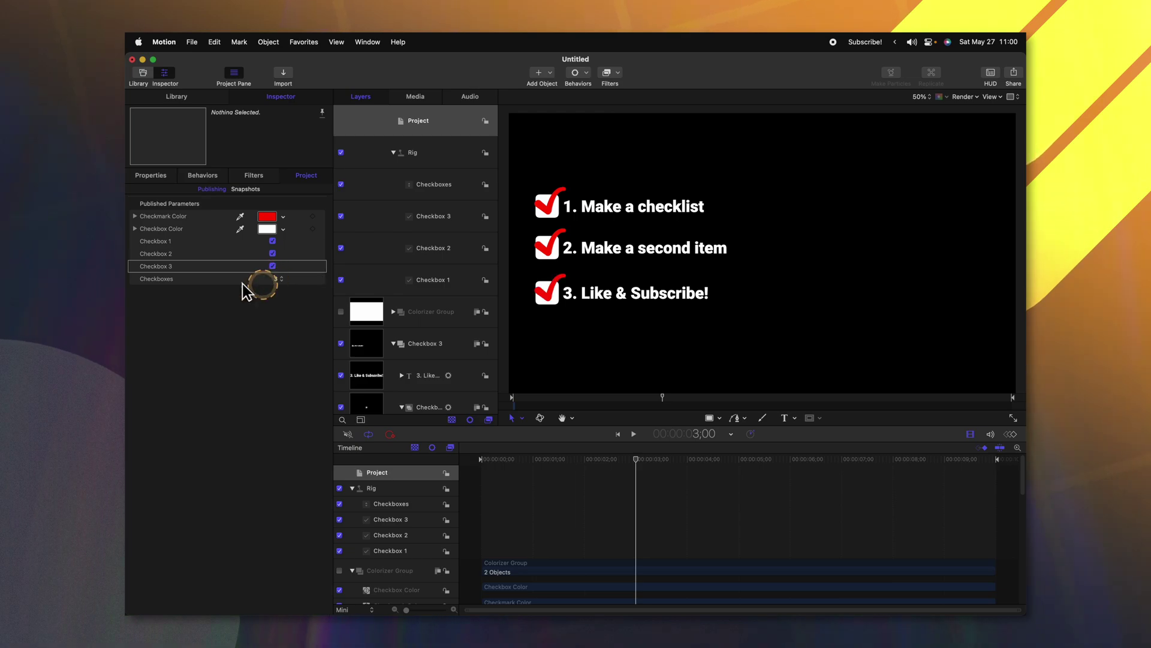
left_click(277, 280)
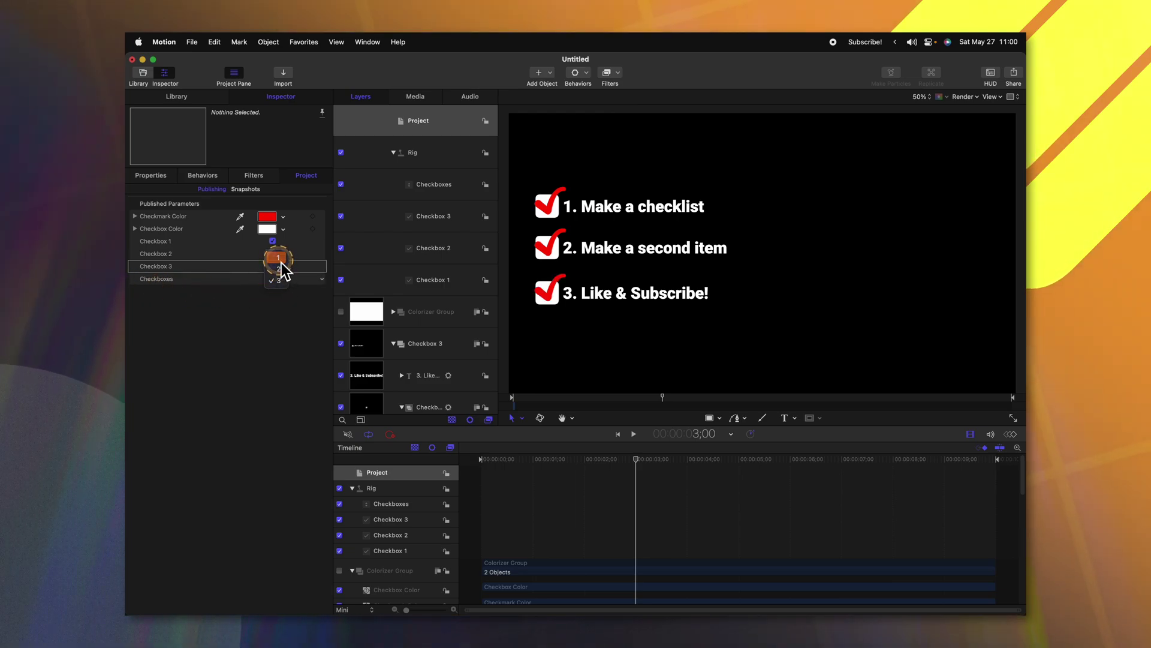
left_click(280, 274)
left_click(281, 293)
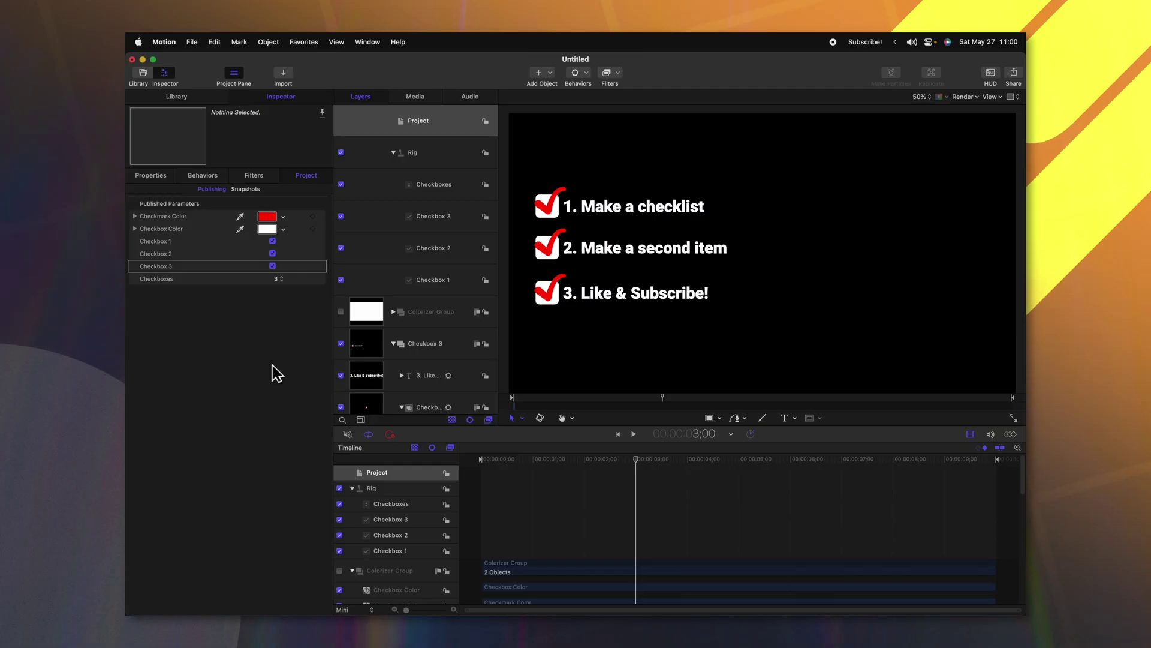
Save and publish the title template with the name Checkboxes in the Tutorials category.
key("super+s")
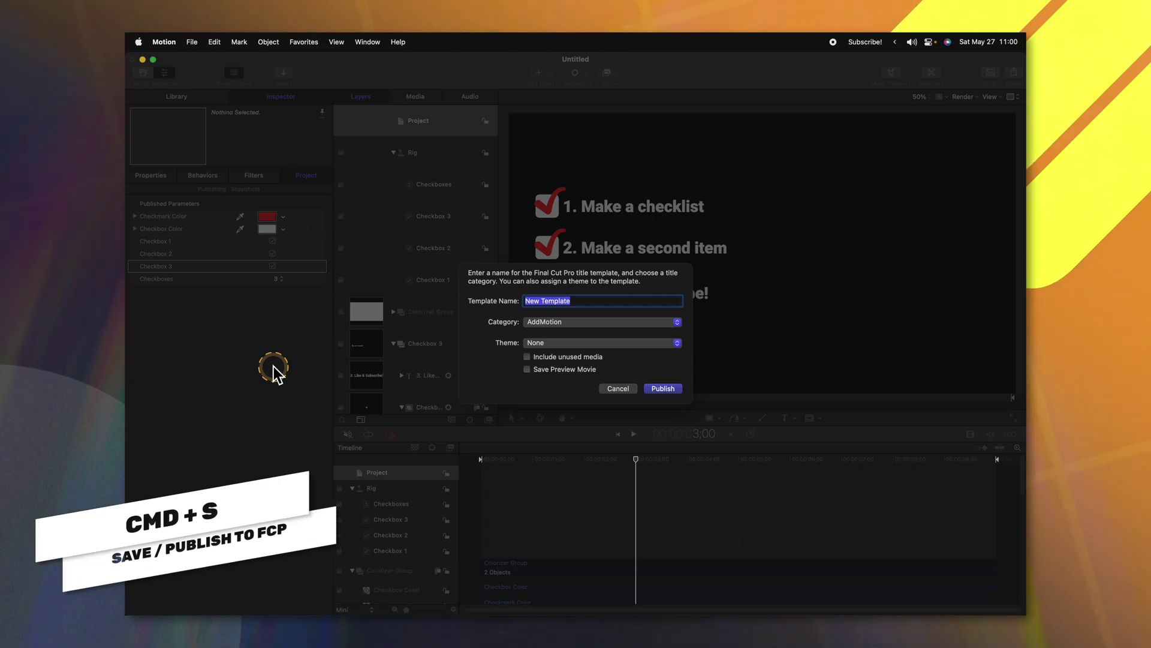
type("Checkb")
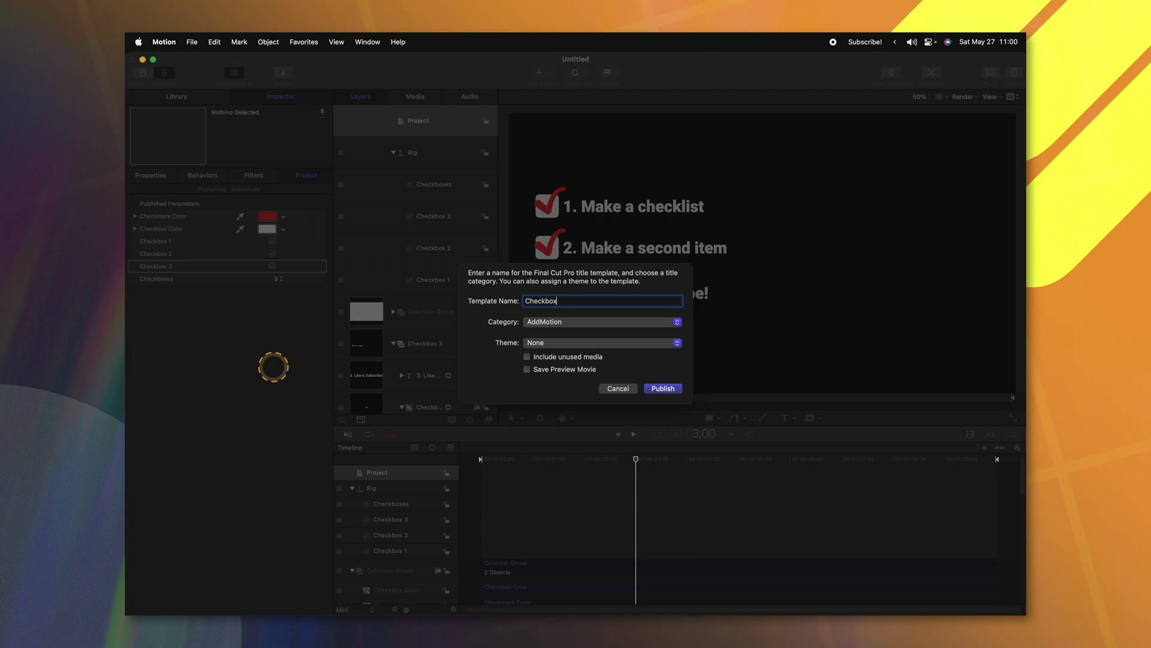
type("ox")
left_click(623, 322)
scroll(625, 465, "down", 5)
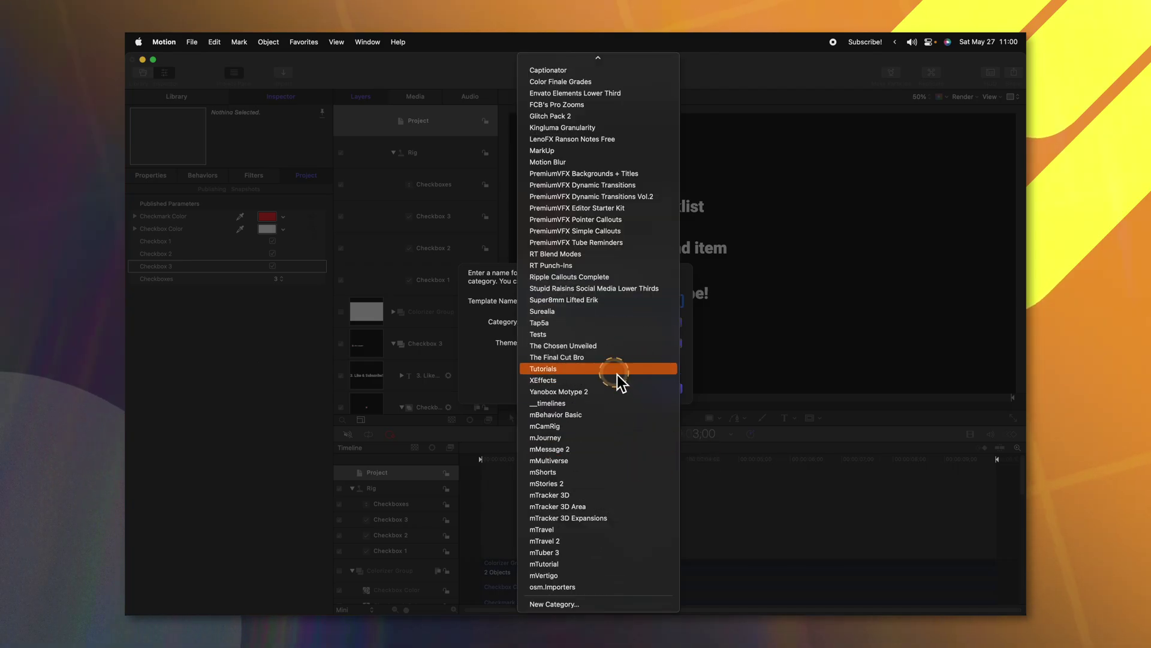
left_click(589, 375)
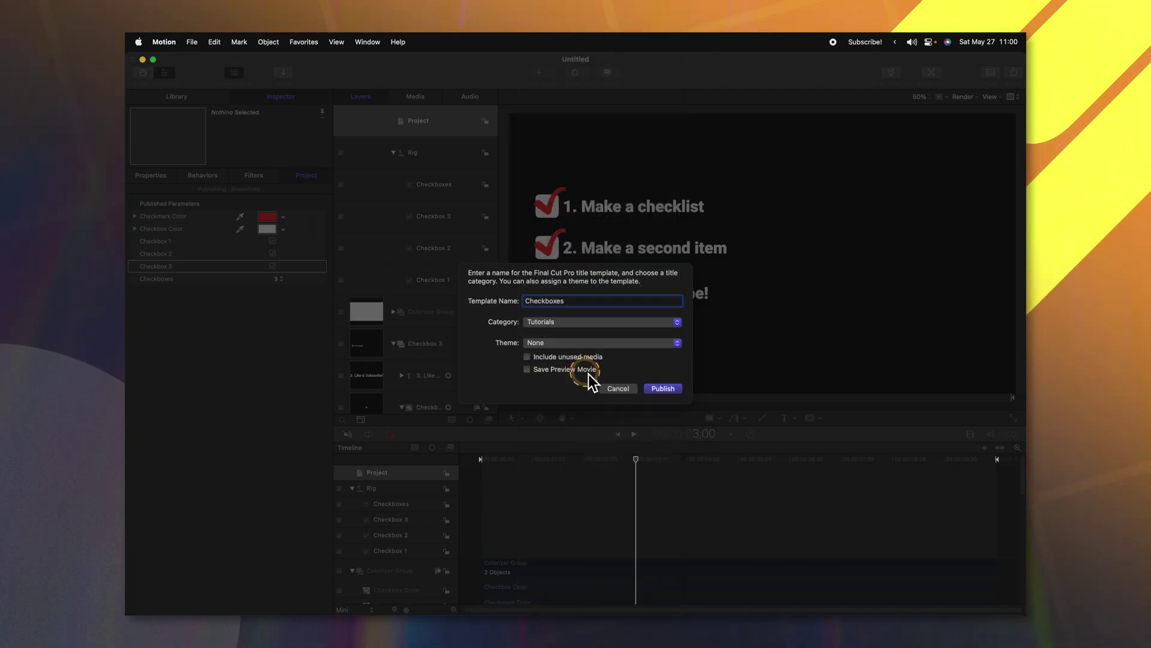
left_click(664, 388)
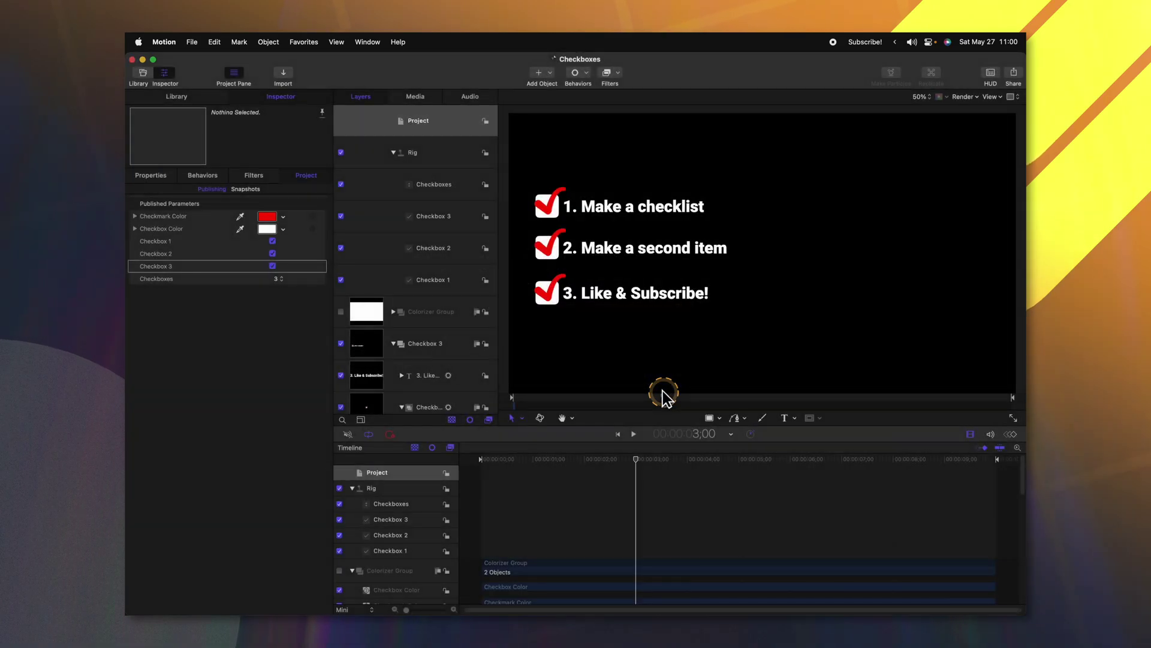
Switch to Final Cut Pro, search the titles for "check", and connect the Checkboxes title above the Vapor clip and preview it.
left_click(565, 610)
left_click(173, 99)
left_click(282, 97)
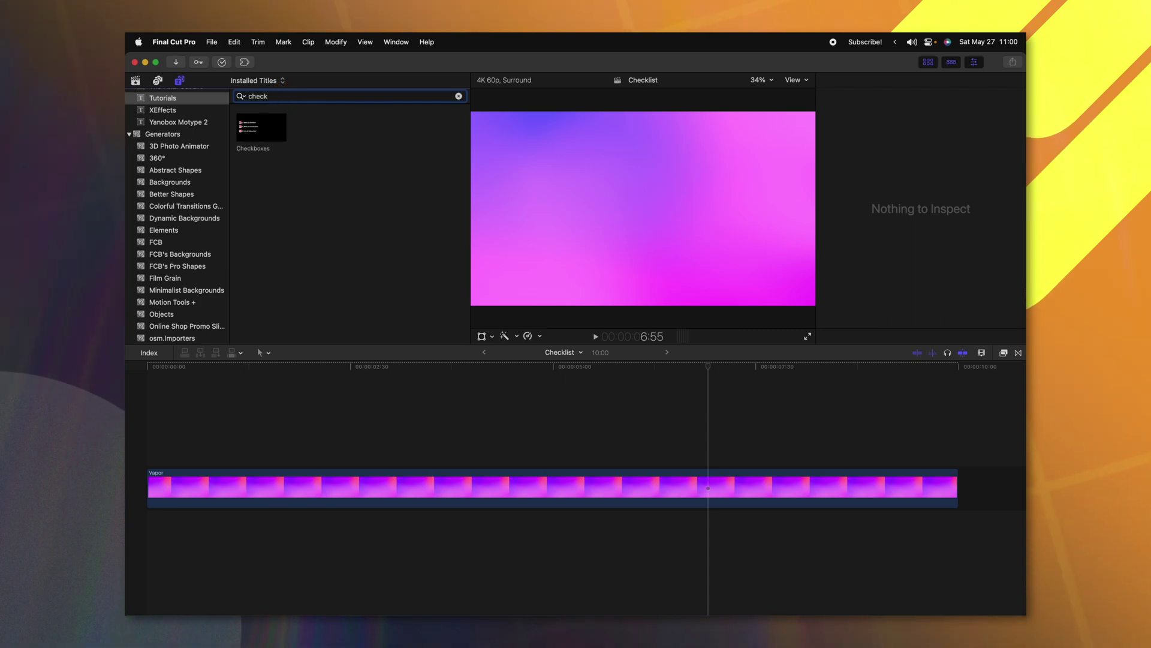
left_click_drag(268, 133, 393, 391)
key("space")
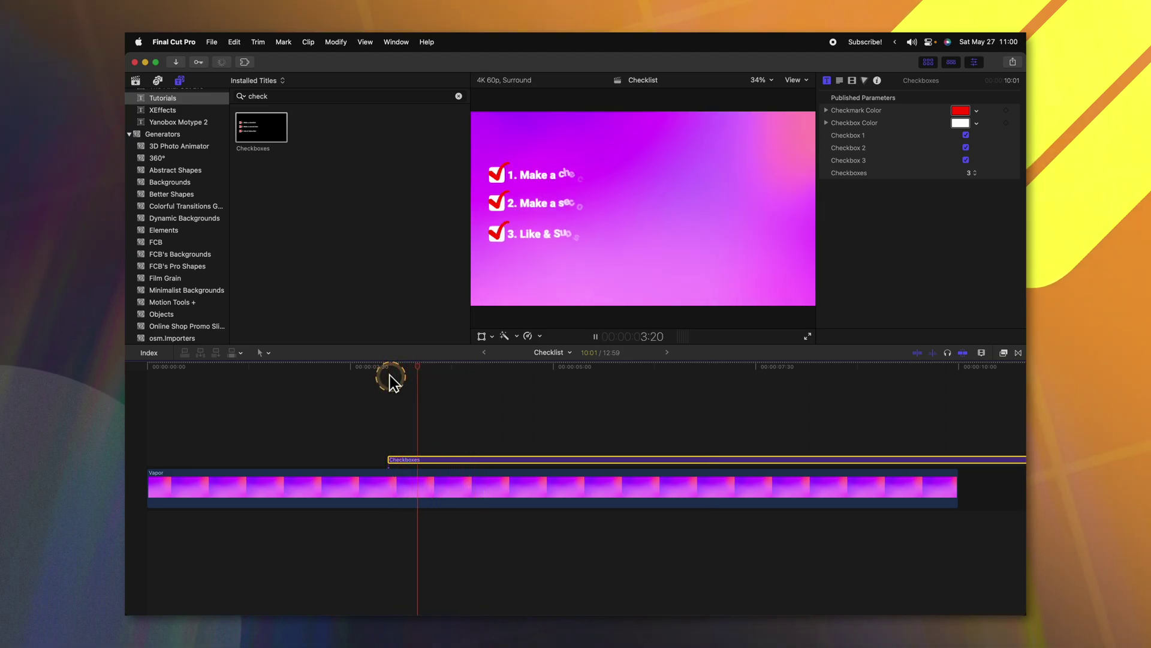
key("space")
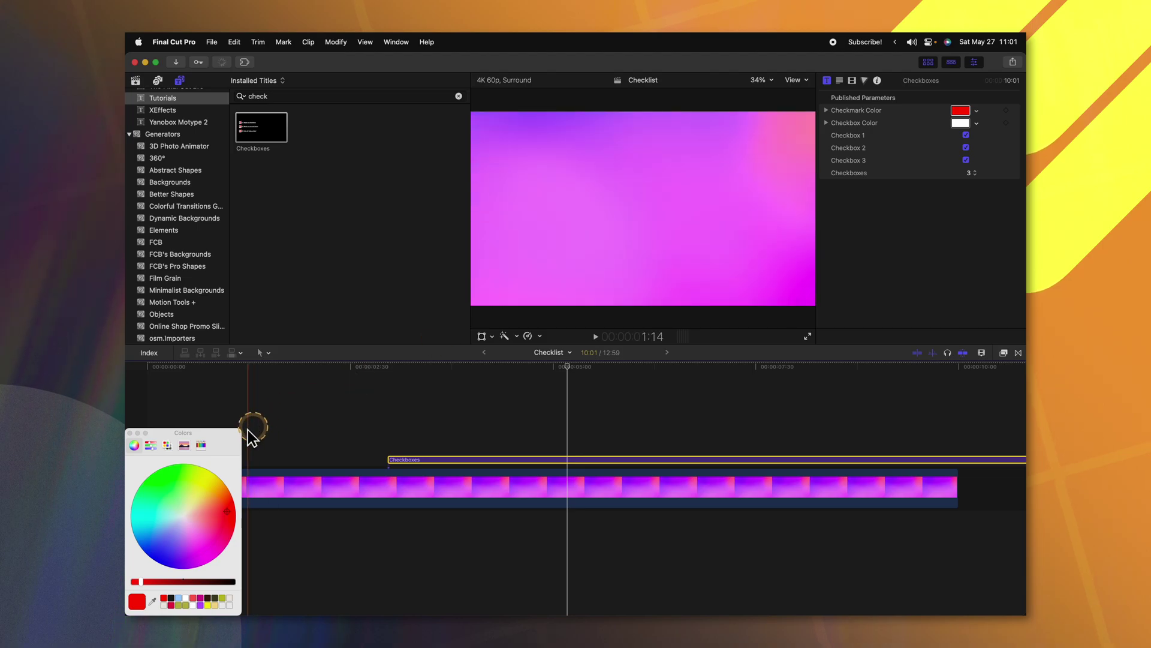
Try other checklist colors on the title, including a purple Checkbox Color, and return the Checkbox Color to white.
left_click(144, 481)
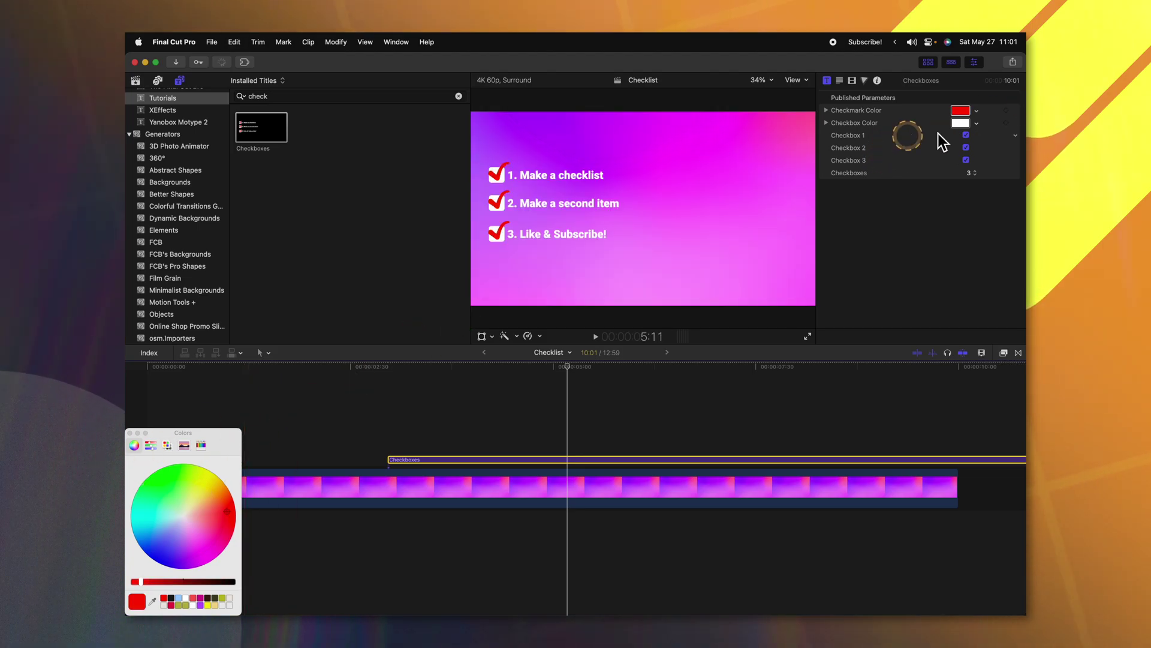
left_click(960, 122)
left_click(157, 524)
left_click(199, 598)
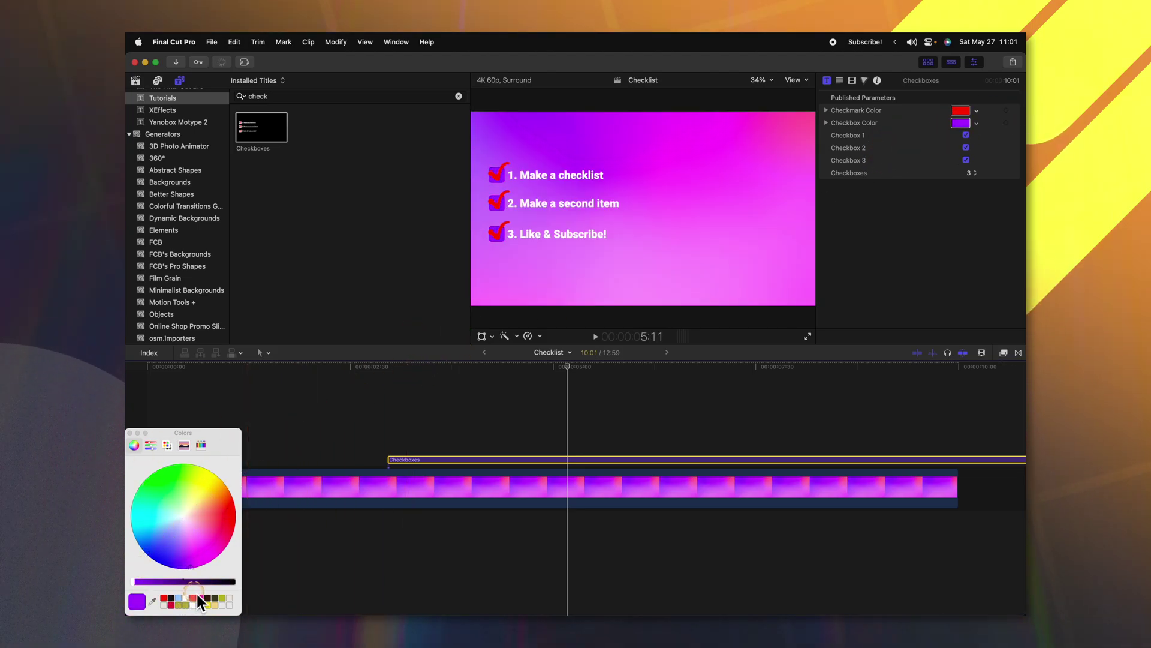
left_click(183, 515)
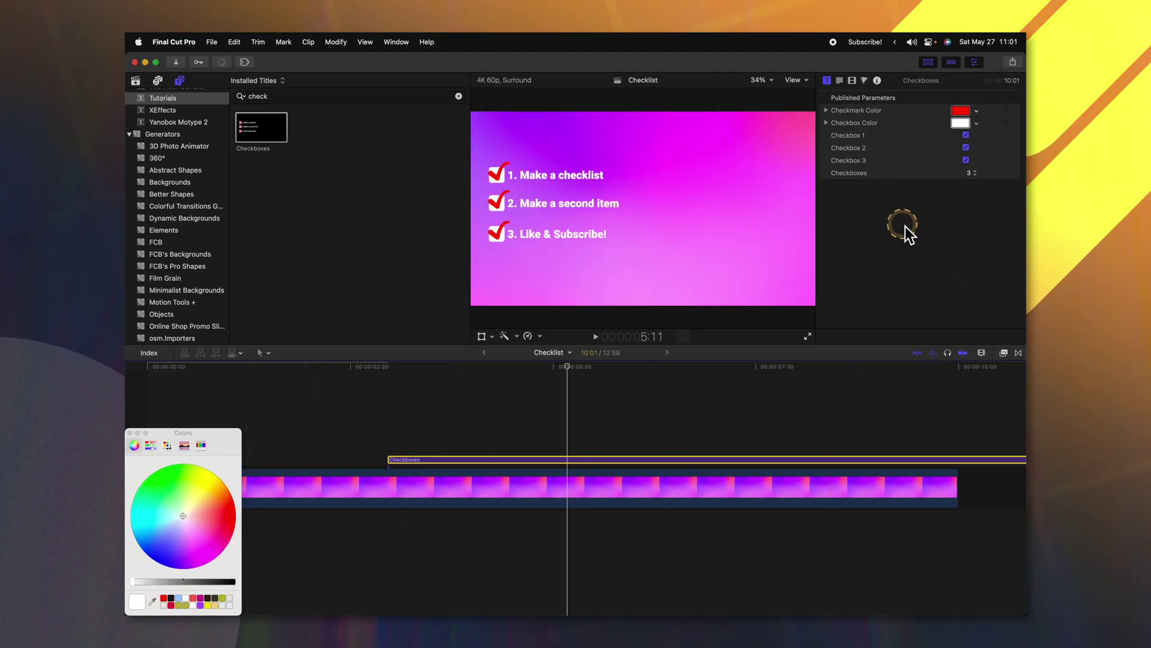
Turn off Checkbox 1 and Checkbox 2, preview the title, and set the Checkboxes count to 1.
left_click(966, 147)
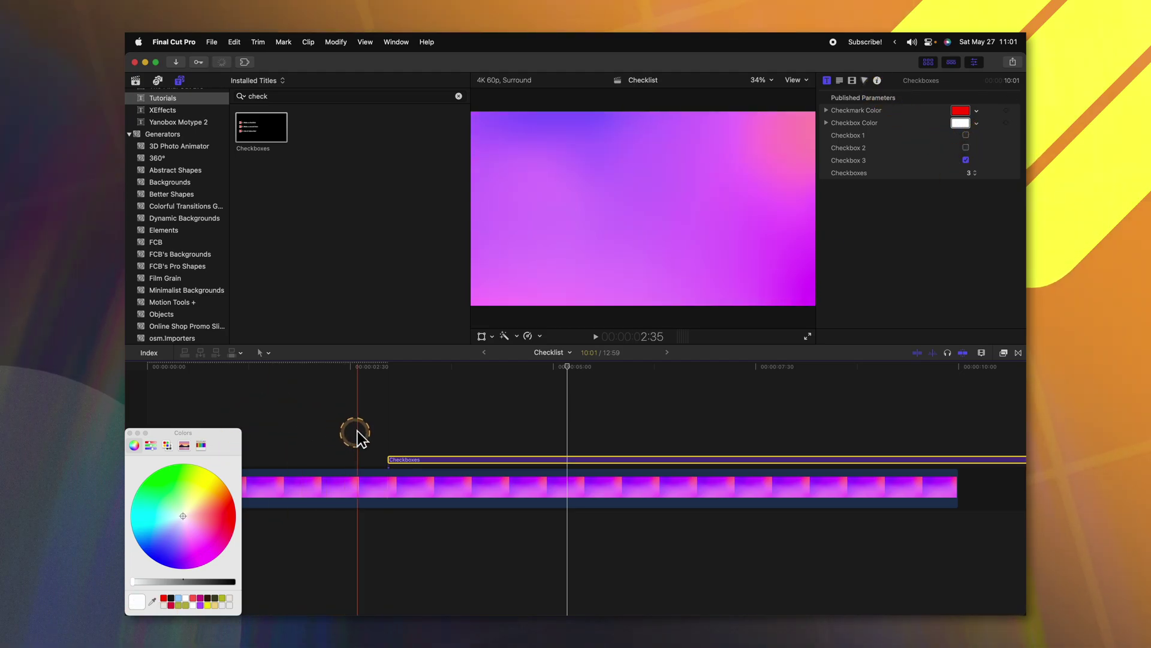
key("space")
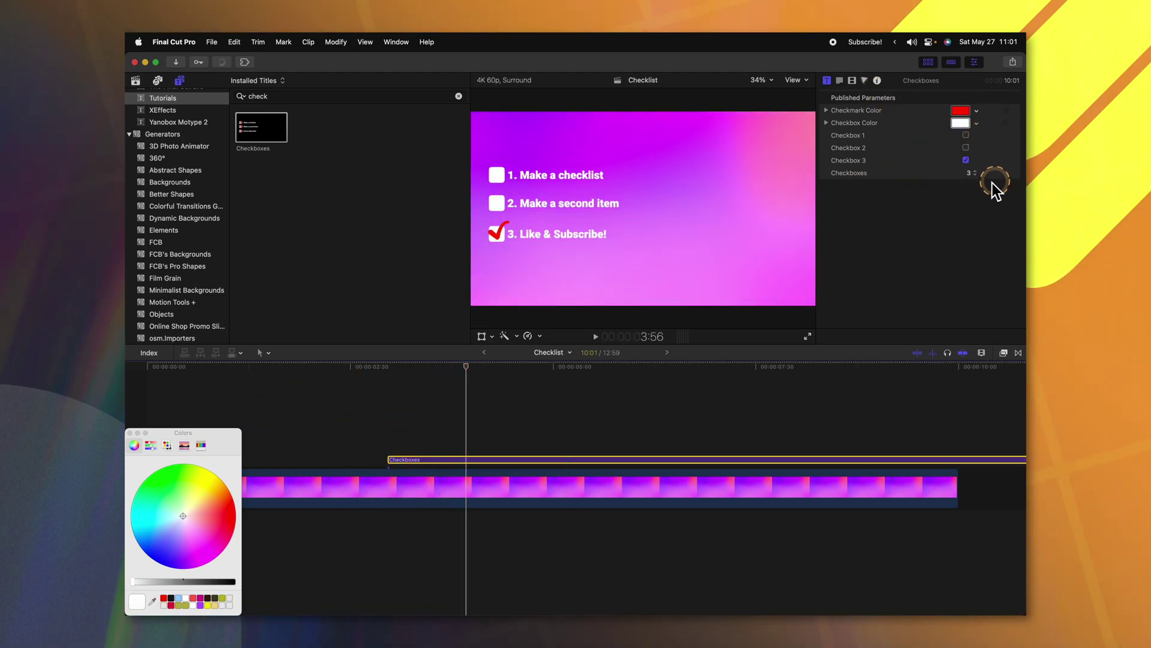
left_click(972, 156)
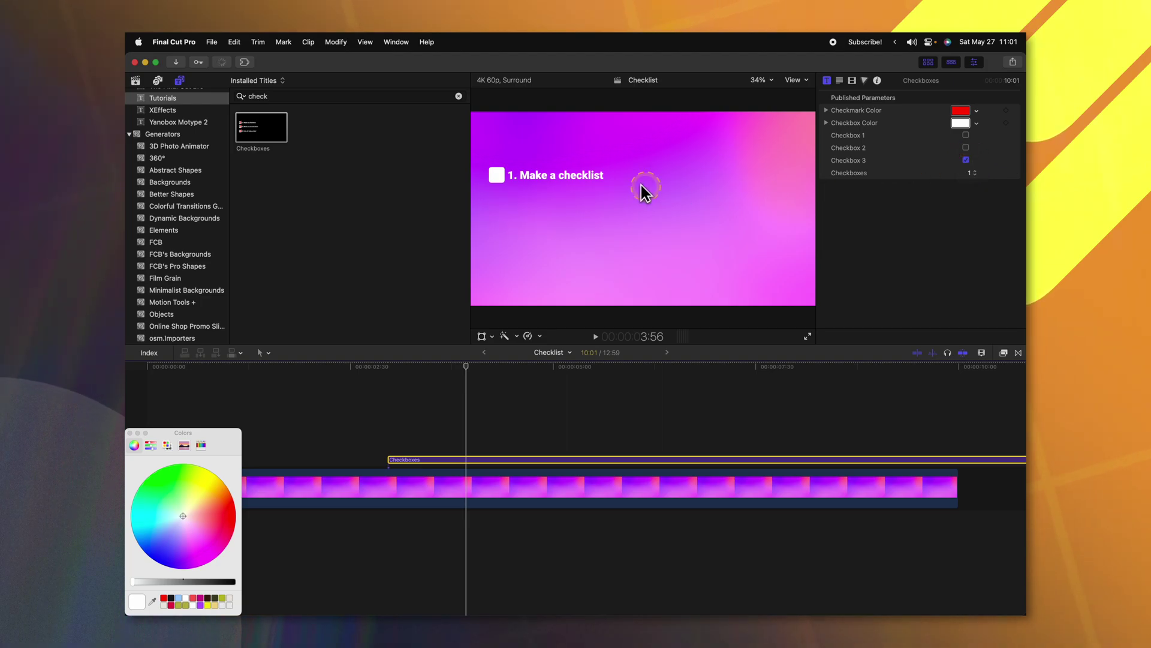
Select the whole "1. Make a checklist" text of the title for editing.
left_click(573, 175)
left_click_drag(573, 176, 602, 177)
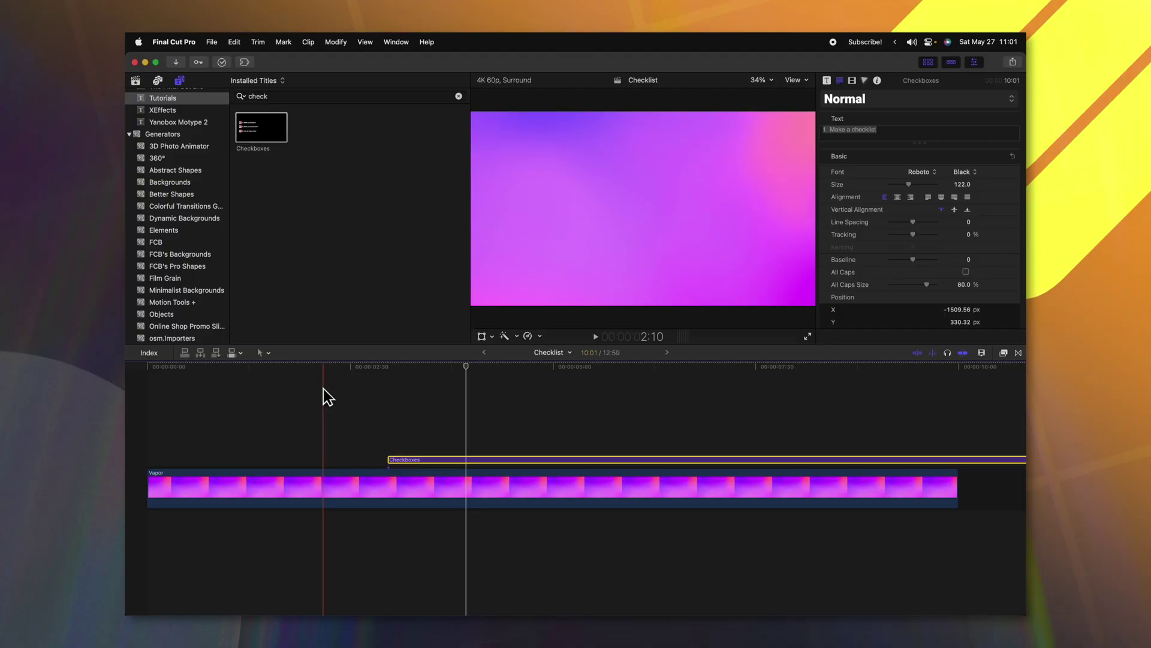
Trim the end of the Checkboxes title to 4:12 and play the shortened title from its start.
left_click(395, 386)
key("space")
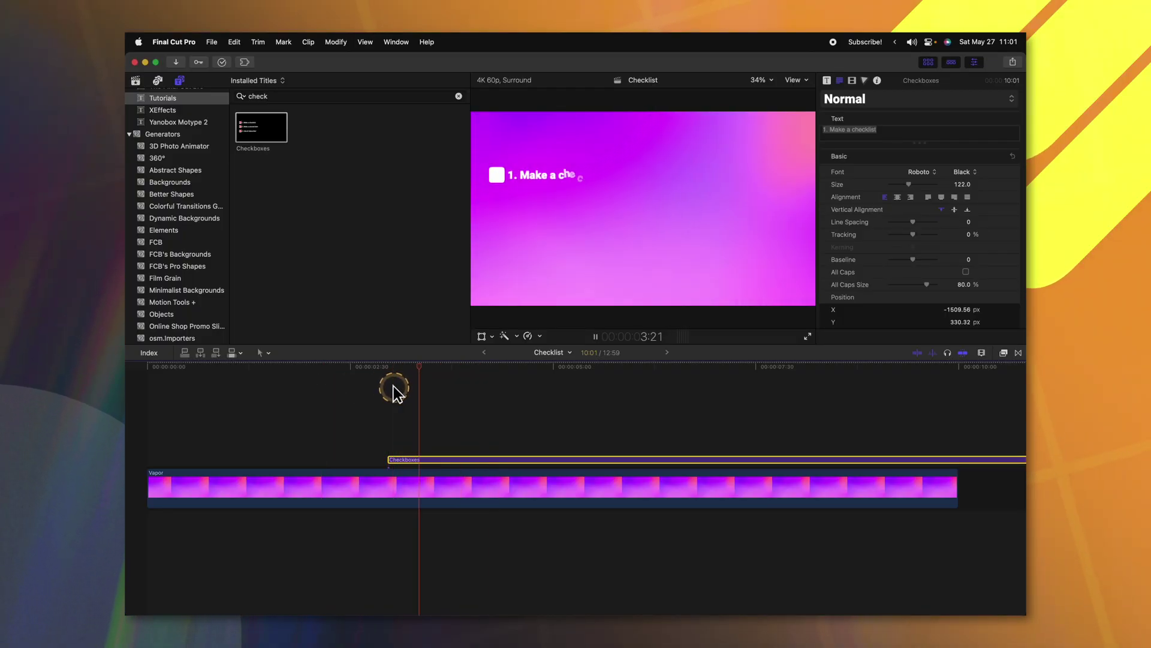
key("alt+]")
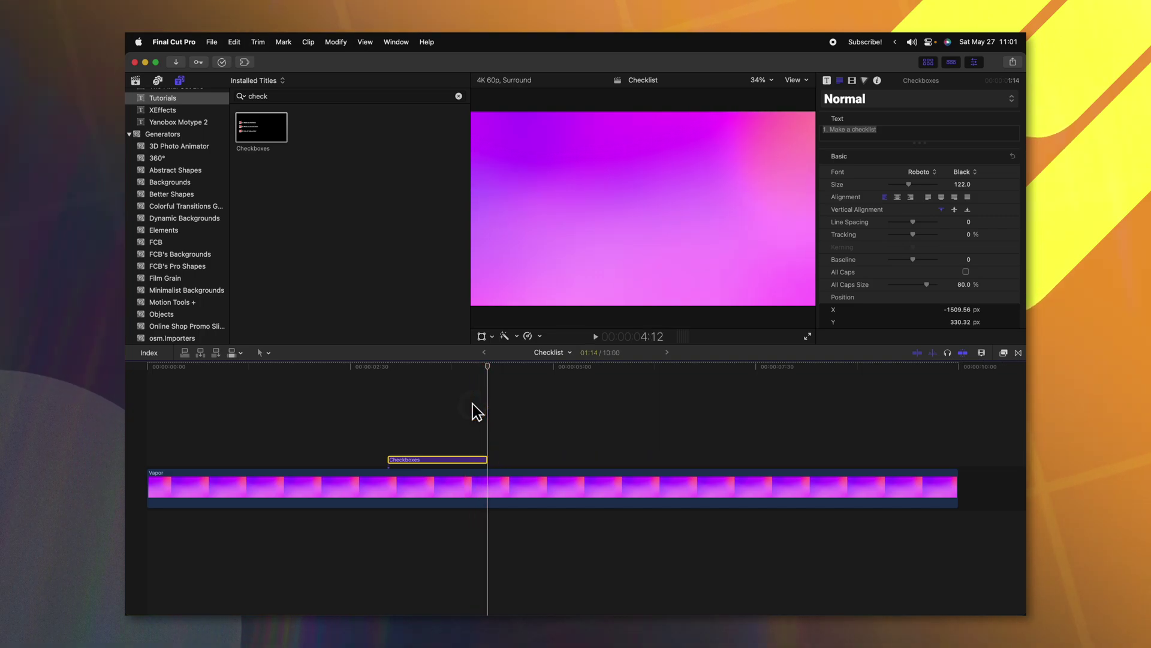
left_click(390, 415)
key("space")
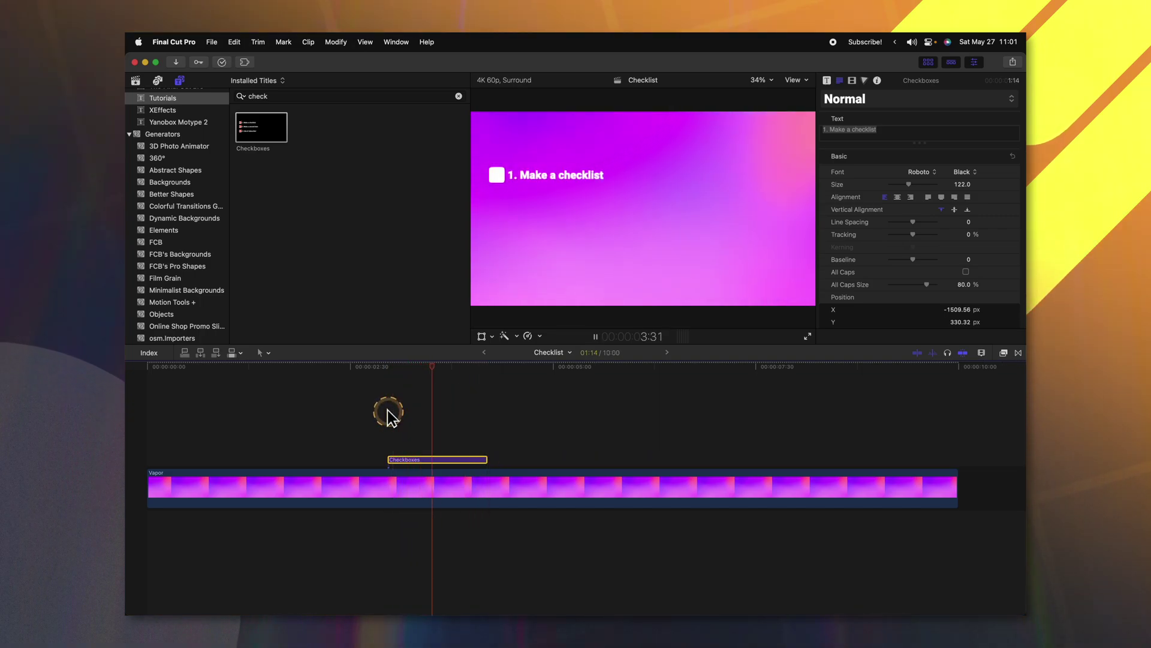
key("space")
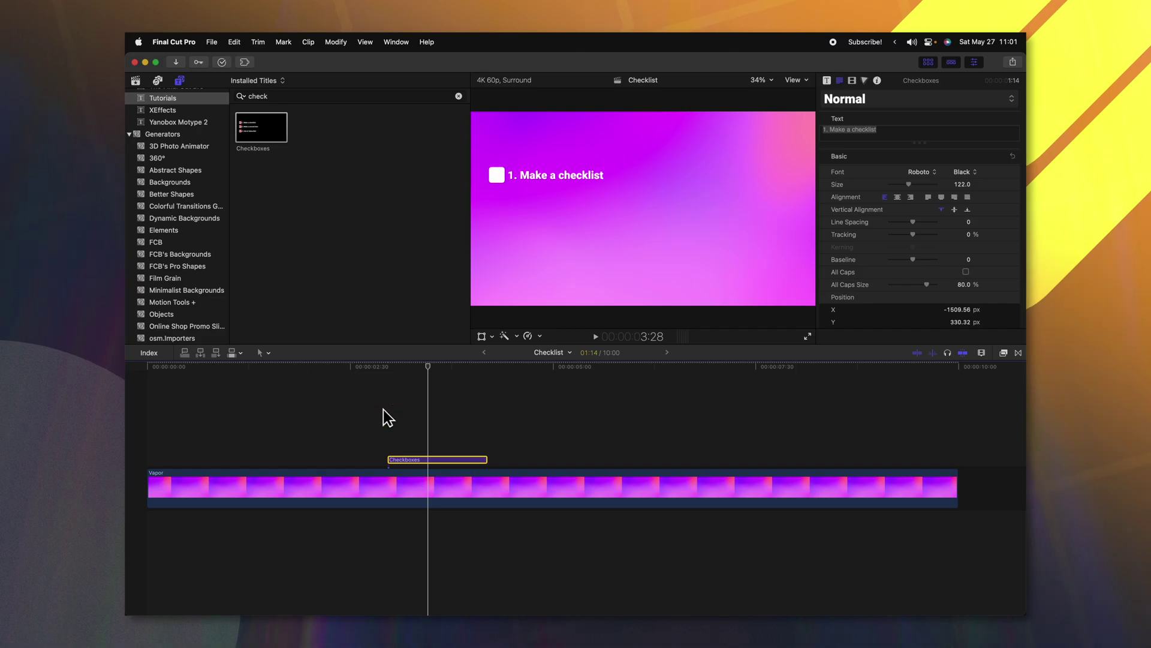
Switch to Motion and add a project marker at frame 41, at the end of the Arrange In behavior.
left_click(555, 597)
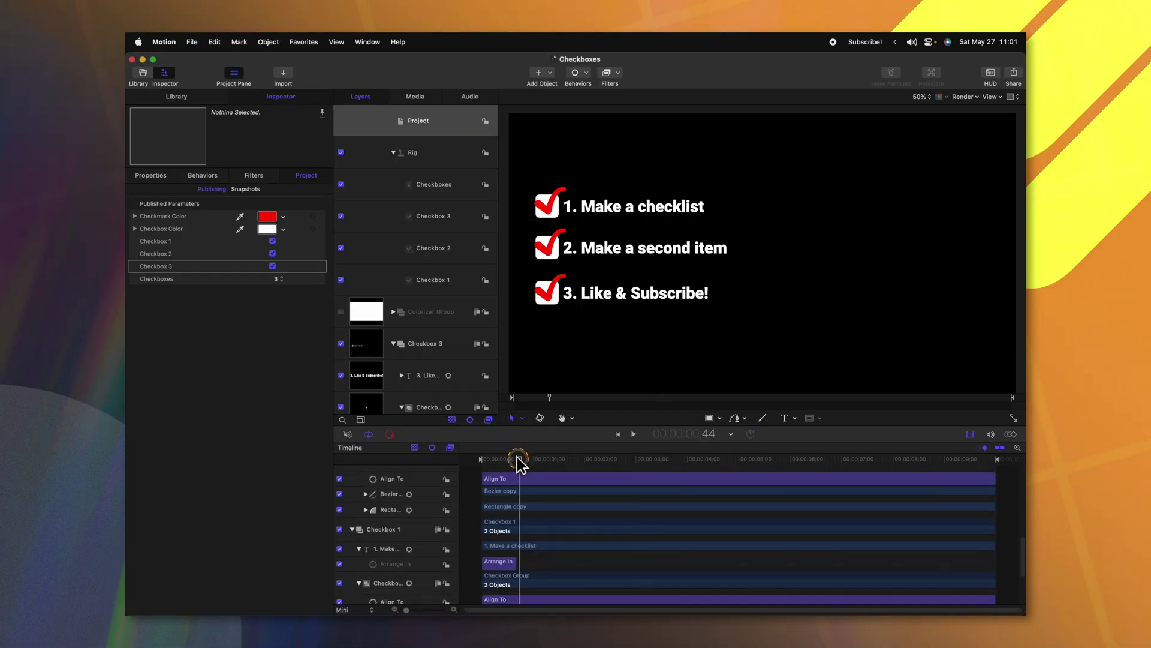
left_click_drag(510, 458, 515, 459)
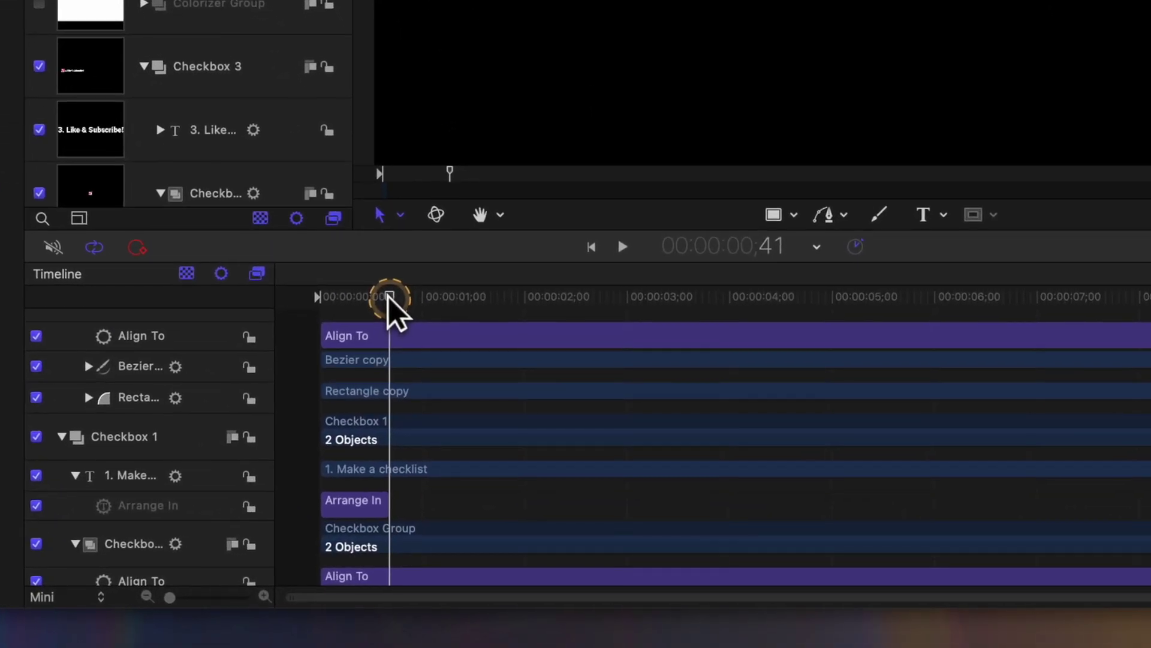
key("shift+m")
scroll(367, 363, "up", 1)
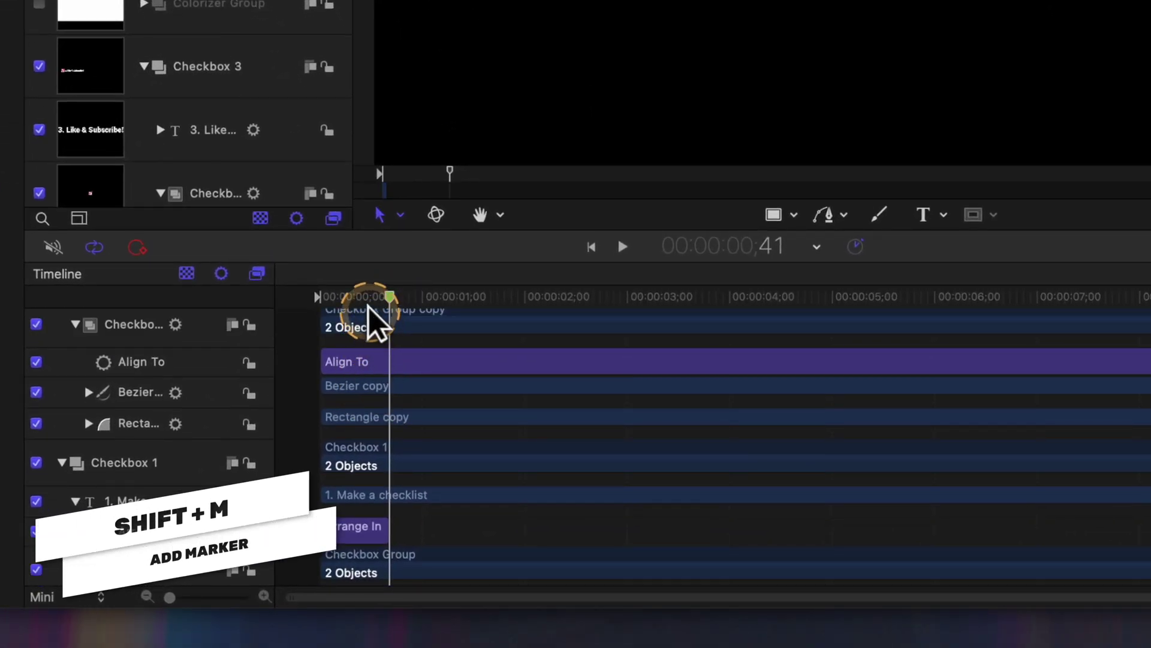